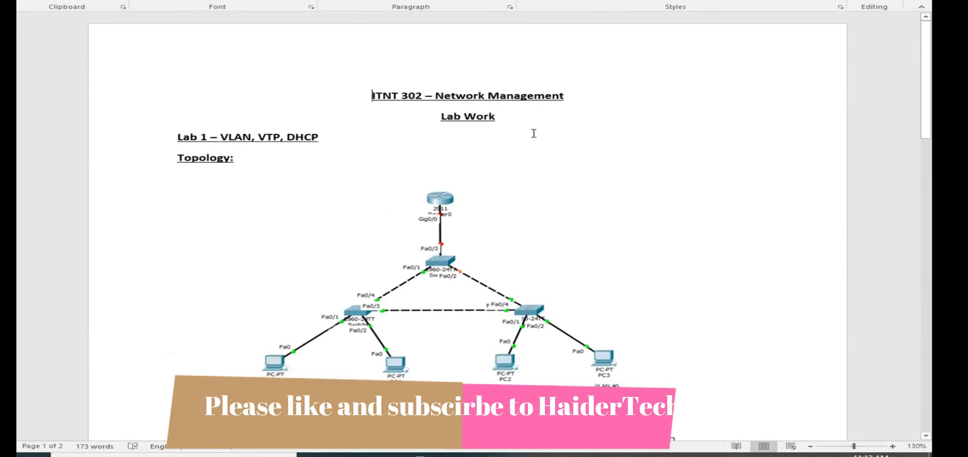
- Review the lab sheet's topology and the VLAN, VTP and router tables, selecting the Lab 1 heading line
scroll(220, 139, down, 8)
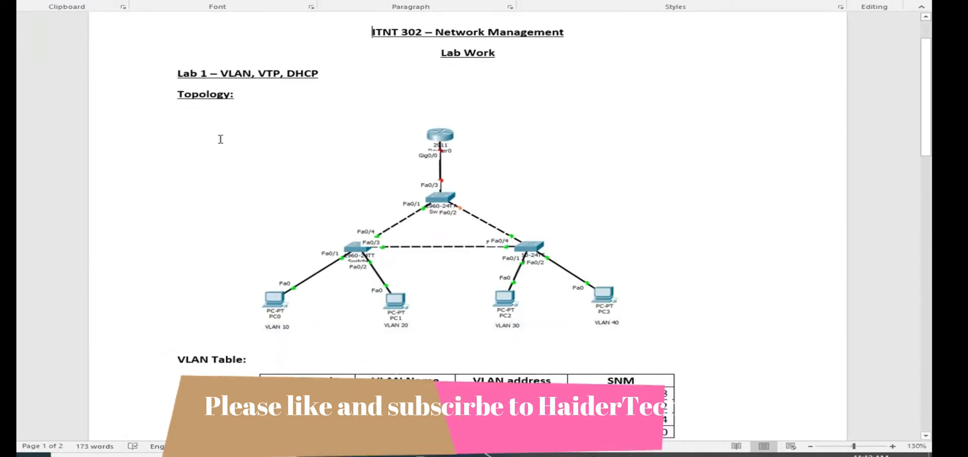
scroll(300, 90, up, 5)
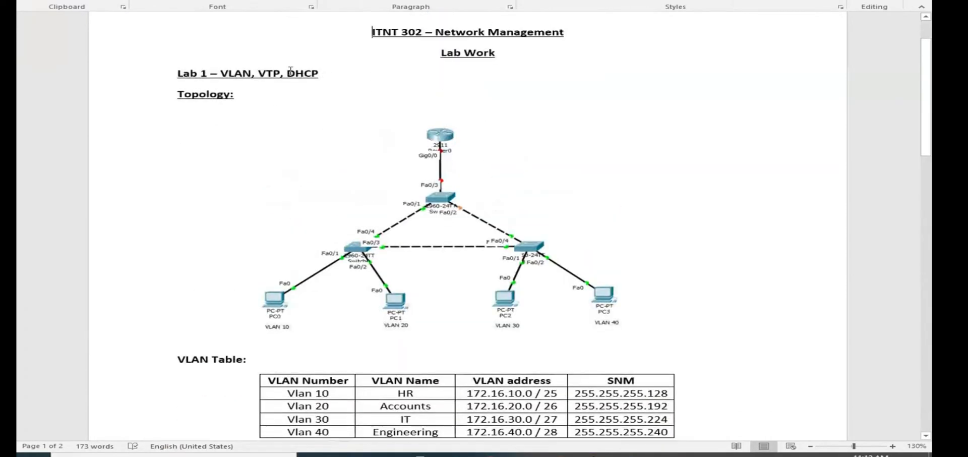
click(141, 70)
key(ctrl+c)
scroll(176, 257, down, 10)
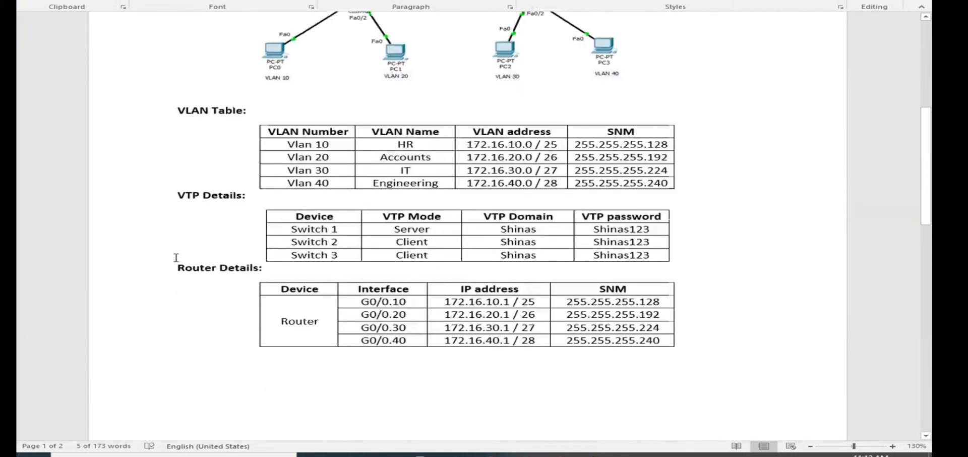
scroll(176, 258, up, 4)
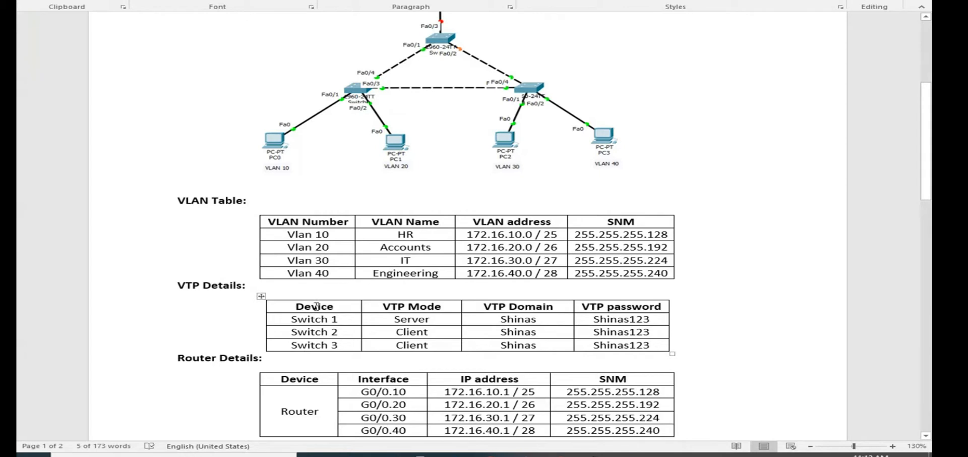
scroll(560, 277, up, 3)
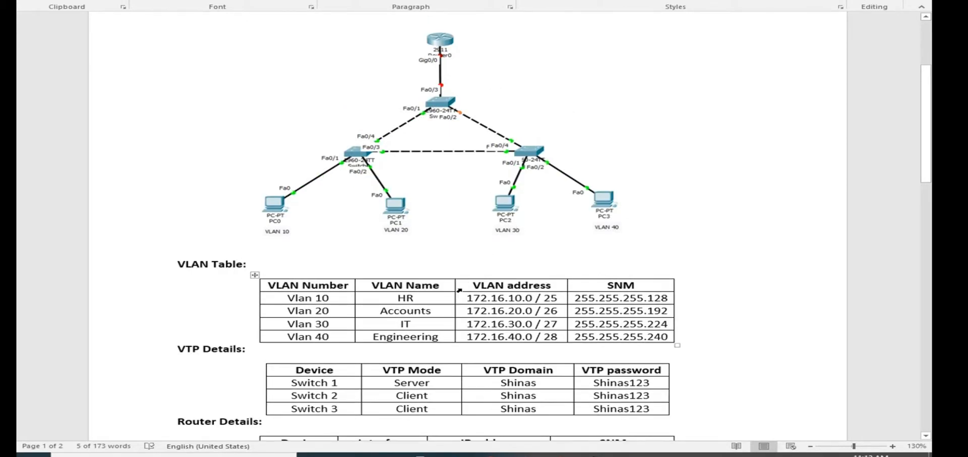
scroll(483, 296, up, 3)
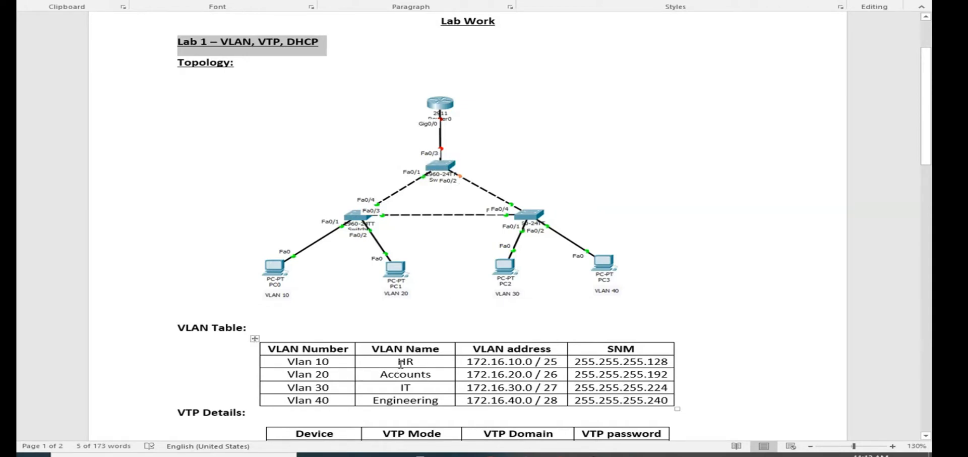
- Examine the VLAN Table by highlighting its VLAN names, and compare it with the VTP and router details
drag(400, 362, 432, 401)
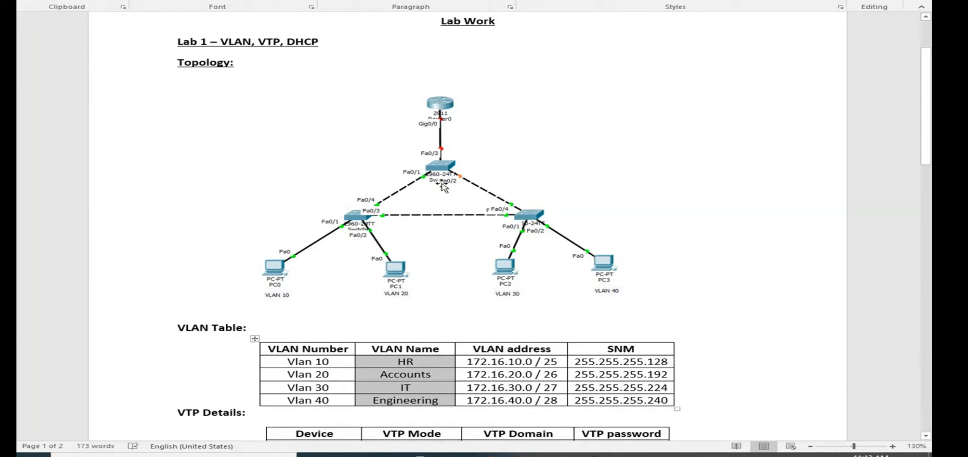
scroll(403, 344, down, 5)
scroll(405, 337, down, 11)
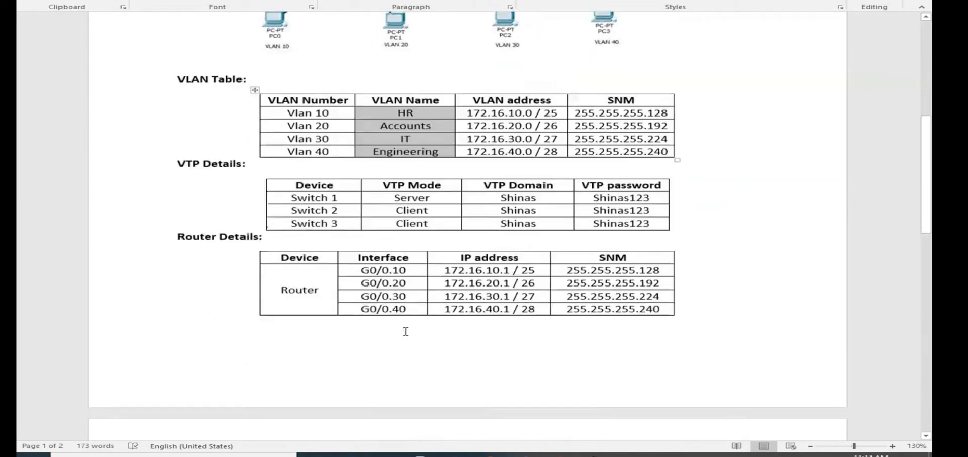
scroll(406, 329, up, 7)
scroll(406, 328, up, 4)
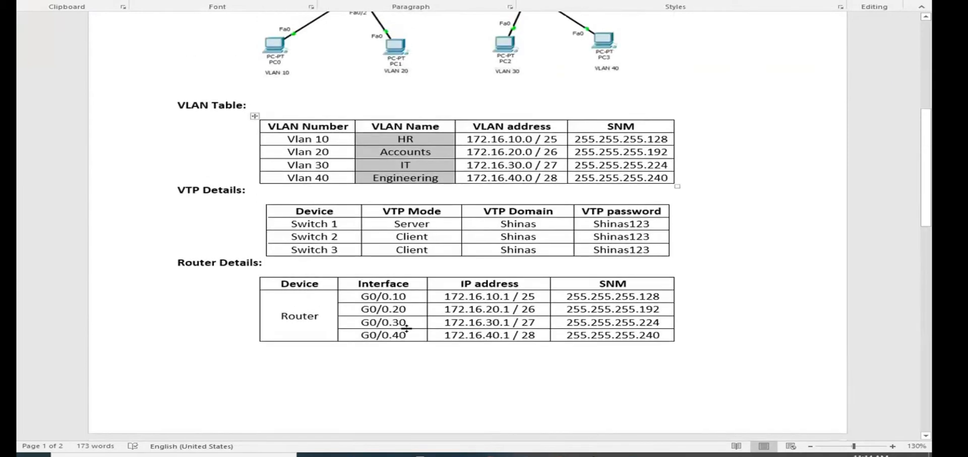
scroll(408, 327, up, 3)
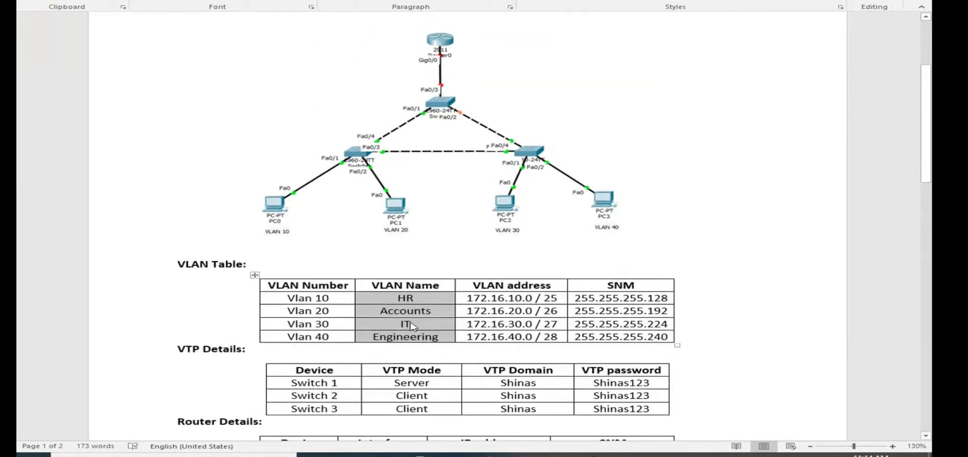
click(408, 297)
double_click(411, 298)
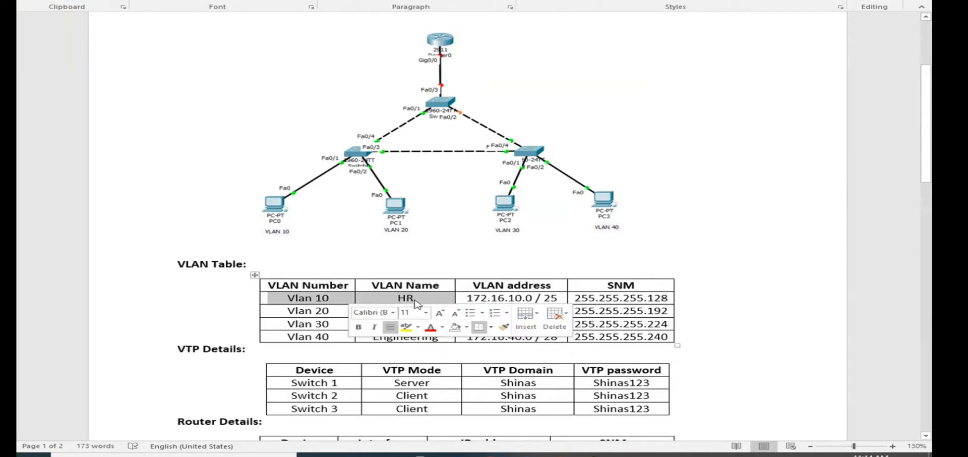
drag(377, 311, 431, 337)
click(400, 311)
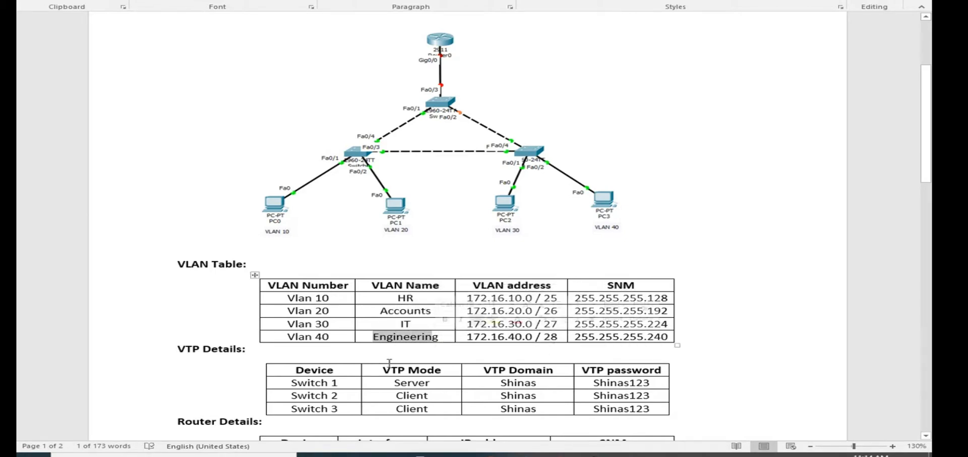
scroll(418, 348, down, 1)
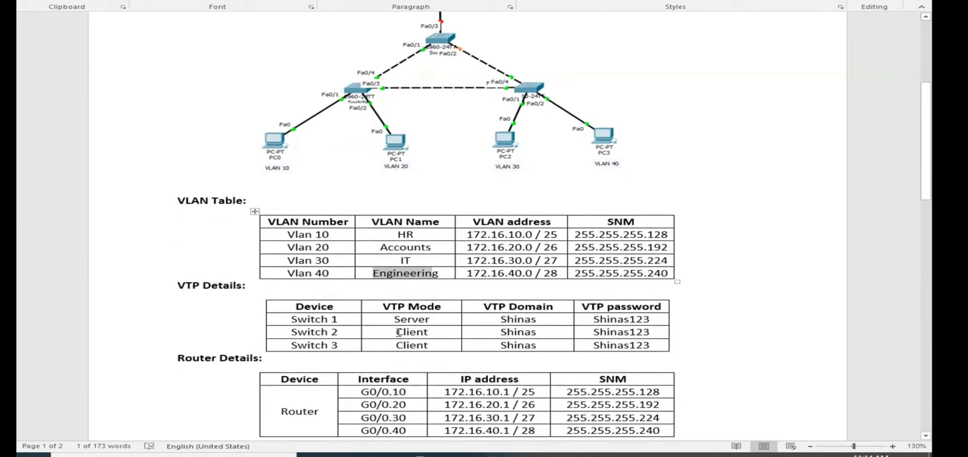
click(425, 258)
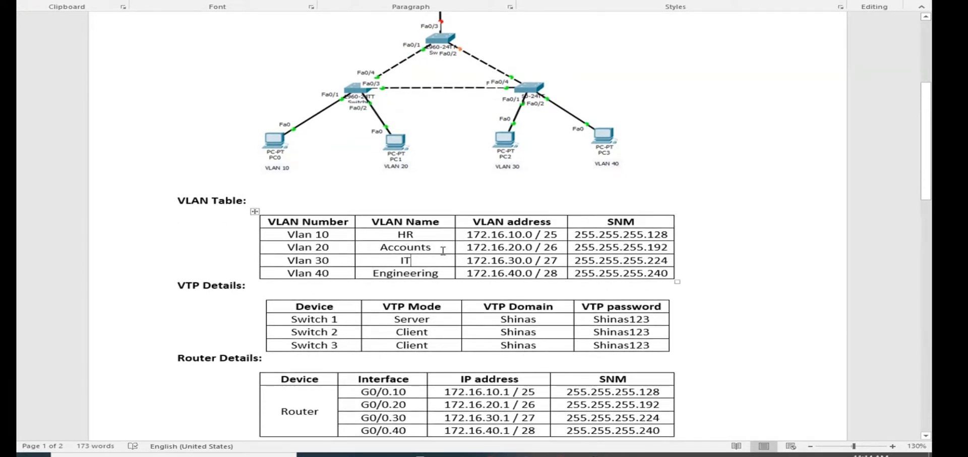
- Review the topology diagram again and read through to the numbered Configuration Details tasks
scroll(439, 247, up, 3)
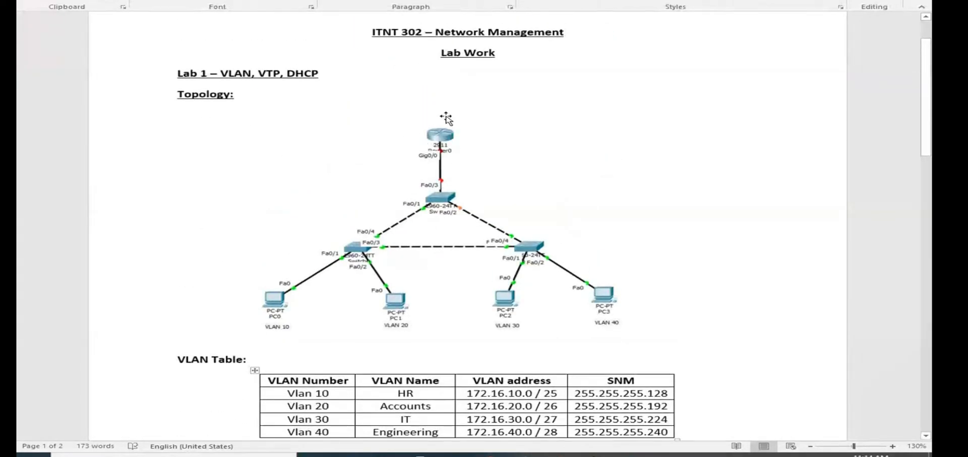
scroll(428, 332, down, 2)
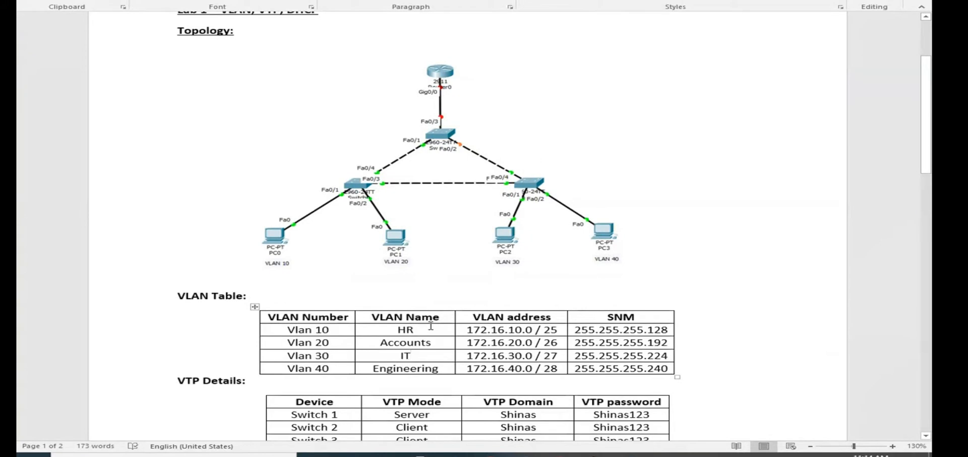
scroll(434, 323, down, 3)
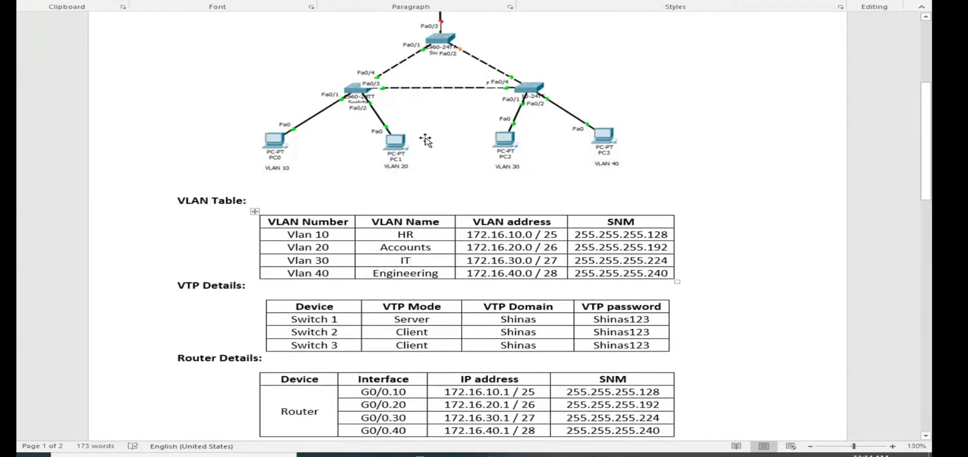
scroll(685, 290, down, 5)
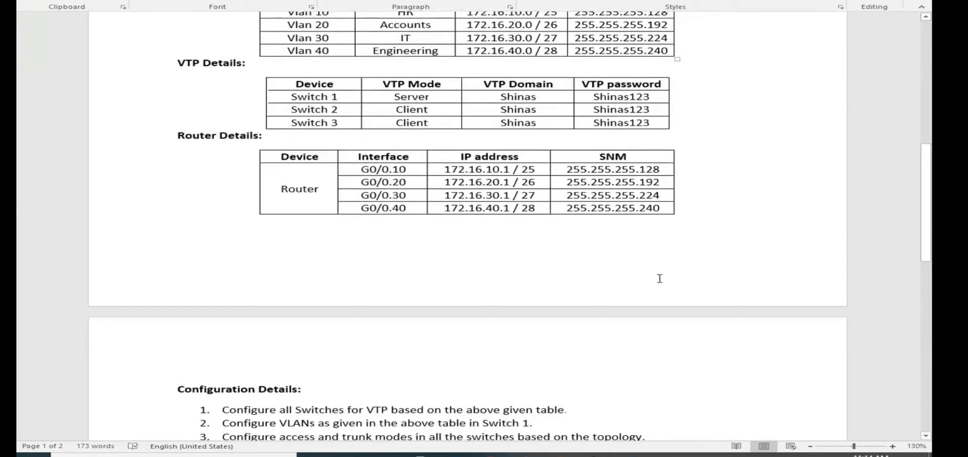
scroll(659, 279, down, 4)
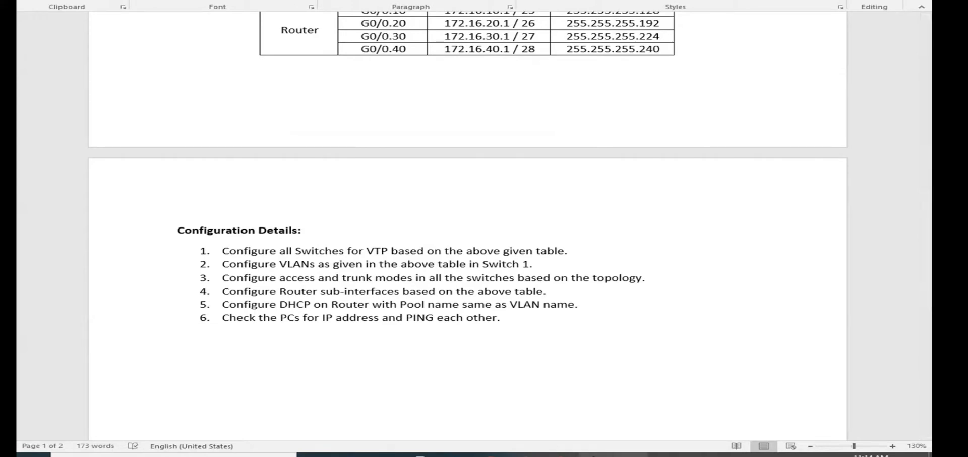
- Switch to Microsoft Teams and open the class Activates folder in the General channel's files
mouse_move(525, 455)
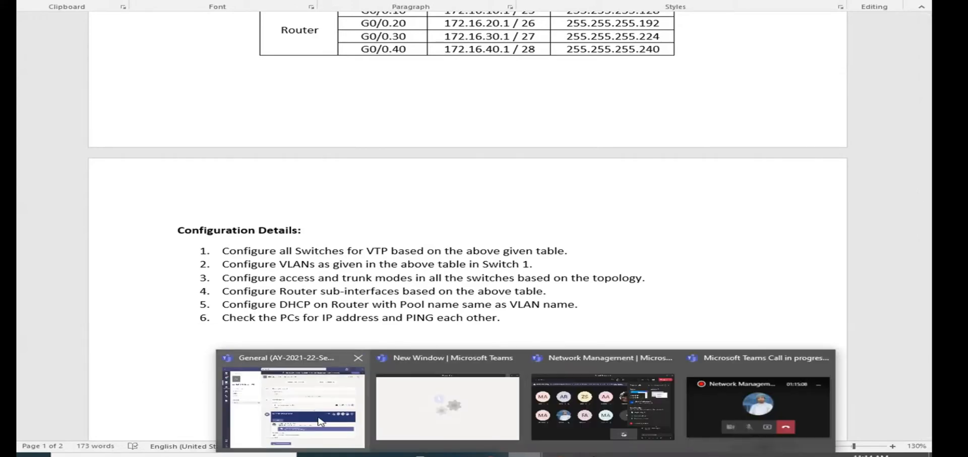
click(292, 408)
click(413, 3)
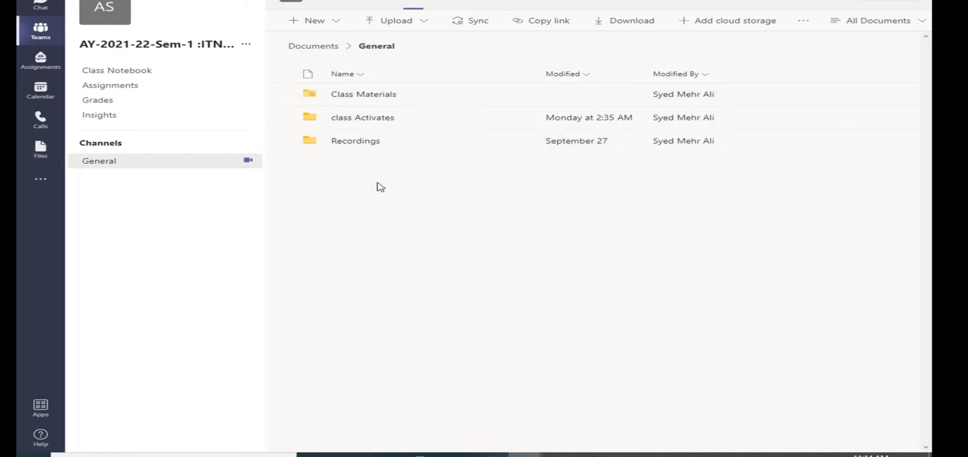
click(362, 118)
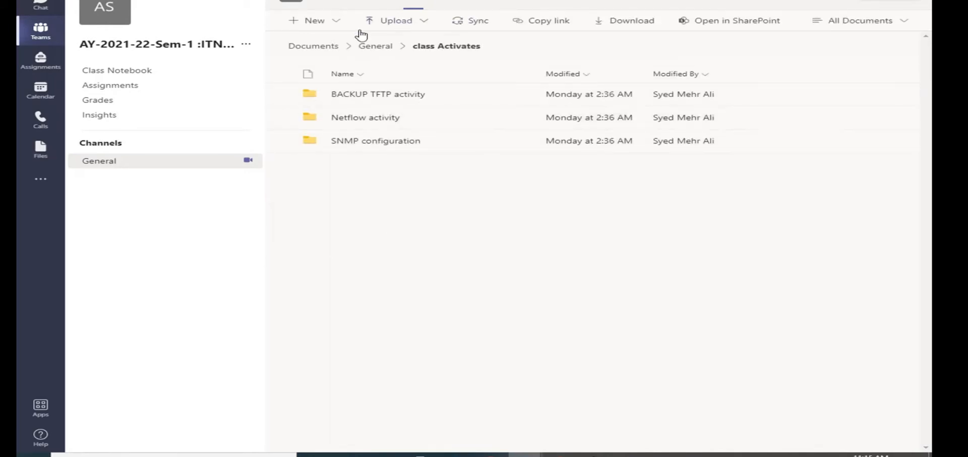
- Create a folder named "Lab 1 – VLAN, VTP, DHCP" inside class Activates
click(320, 21)
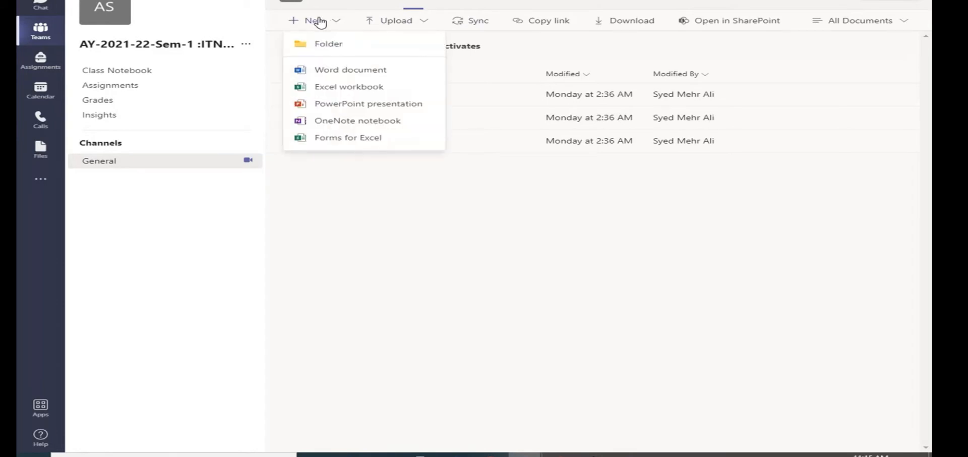
click(325, 44)
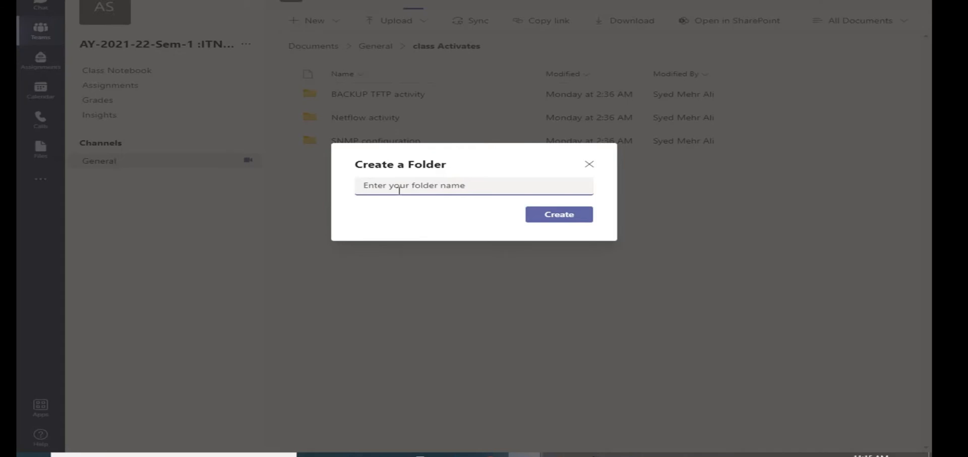
key(ctrl+v)
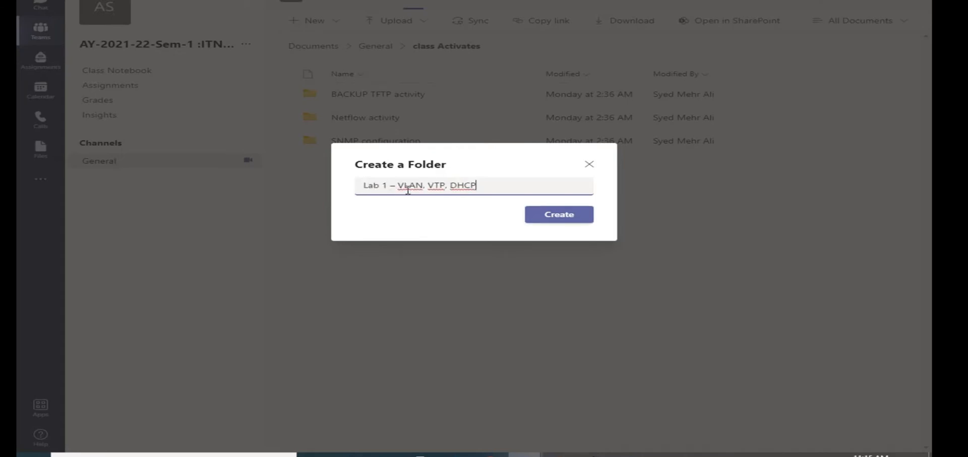
click(575, 217)
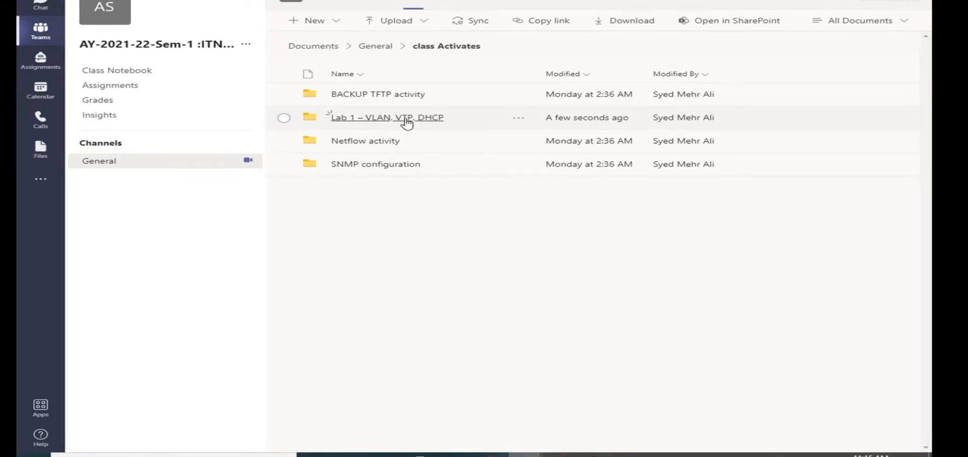
- Switch back to the Word lab sheet and reread the router table and Configuration Details tasks
click(630, 454)
scroll(434, 371, up, 10)
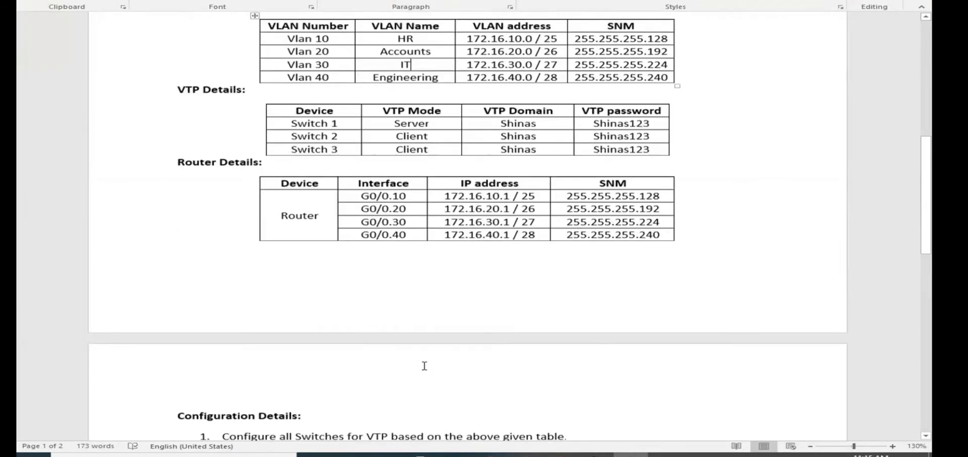
scroll(383, 365, down, 13)
scroll(345, 366, up, 3)
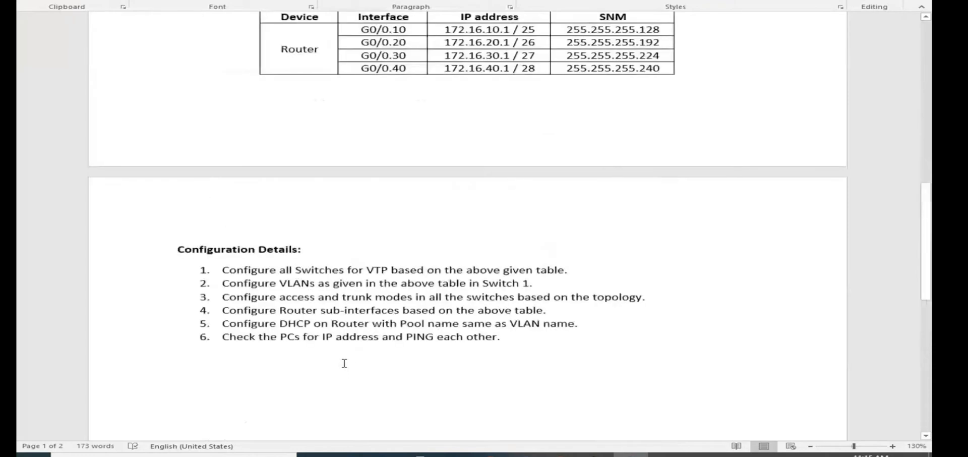
- Switch to Packet Tracer and start a command-line session on Switch 1
click(600, 454)
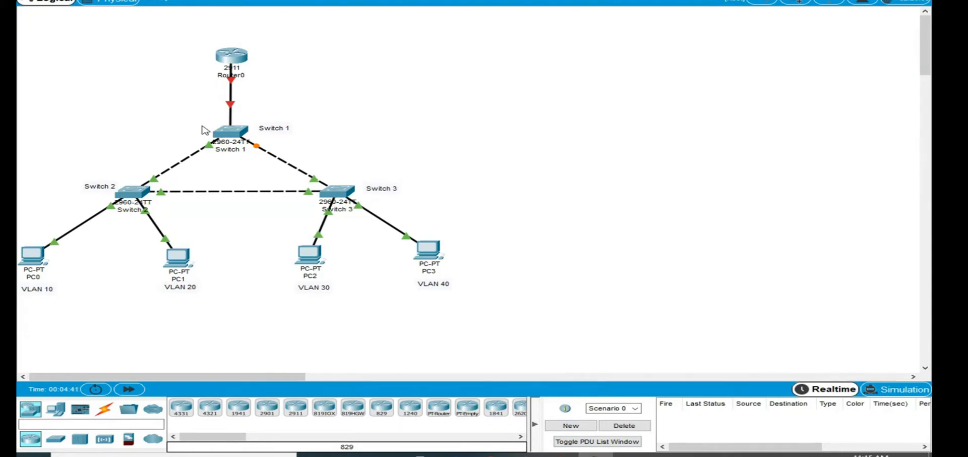
click(233, 133)
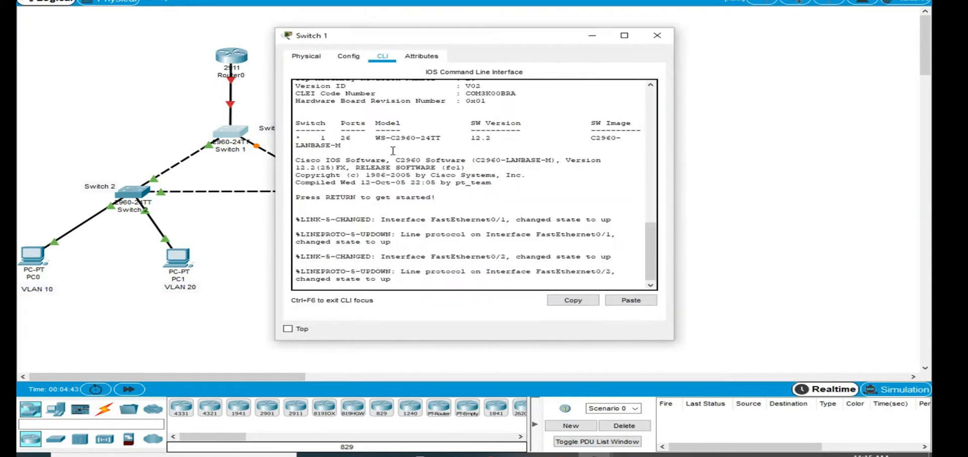
key(Return)
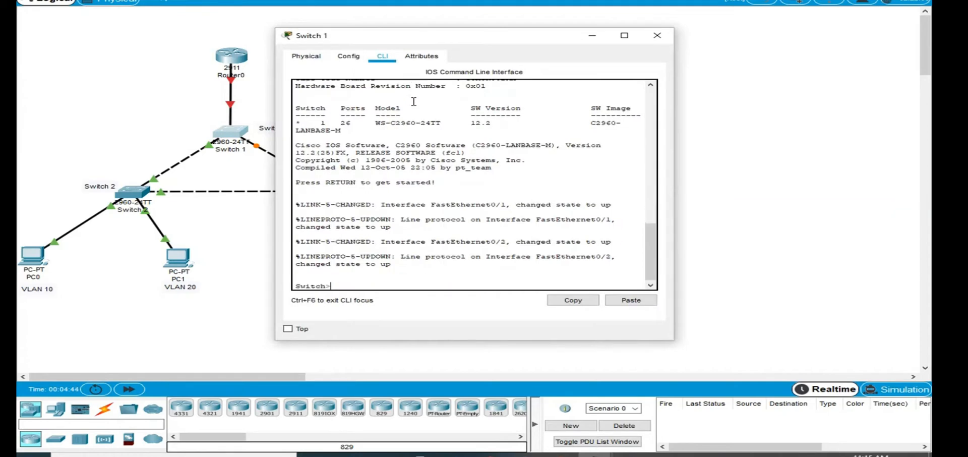
- Set the CLI dialog font size to 14 in the preferences and always show port labels in the logical workspace
click(146, 30)
click(78, 0)
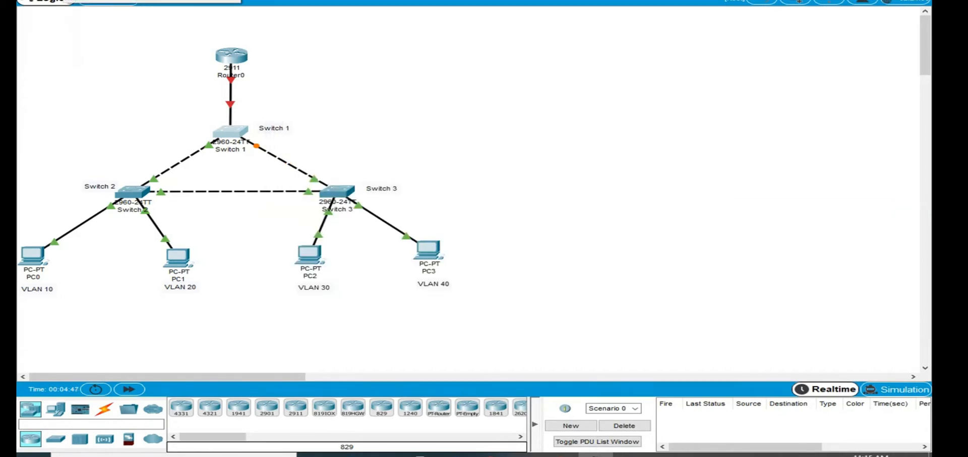
click(109, 0)
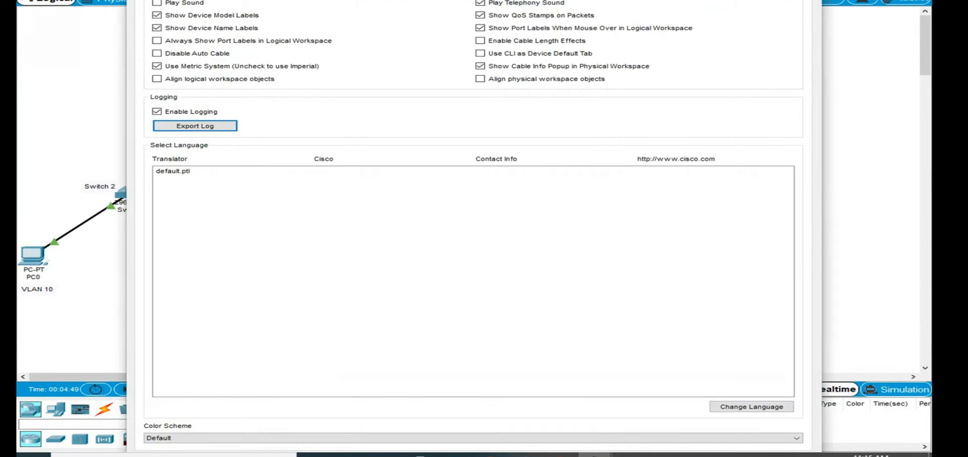
click(262, 0)
click(645, 47)
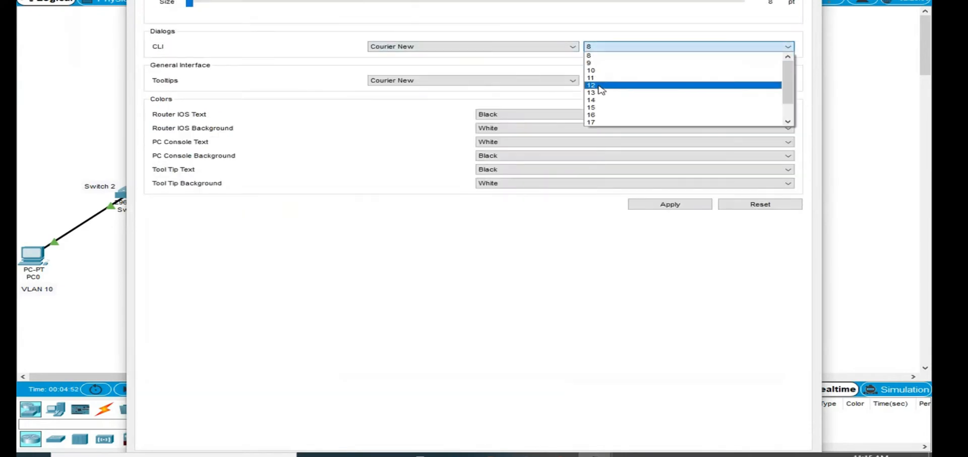
click(594, 100)
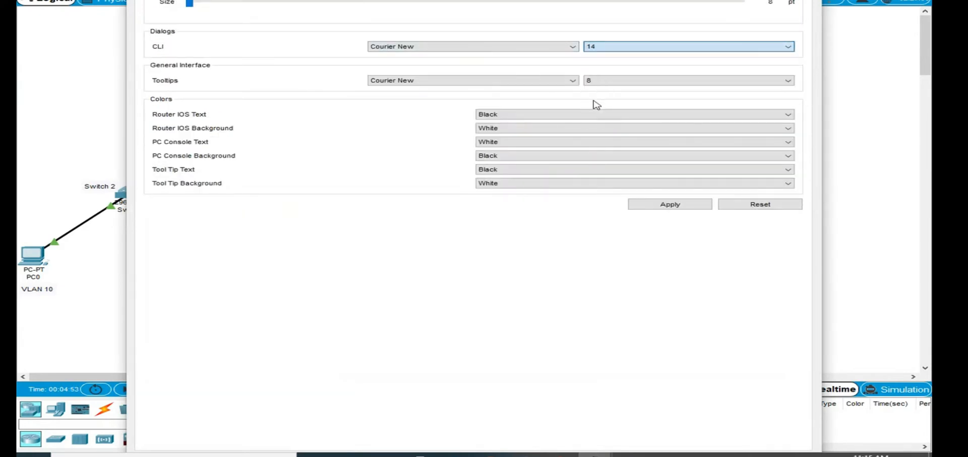
click(651, 206)
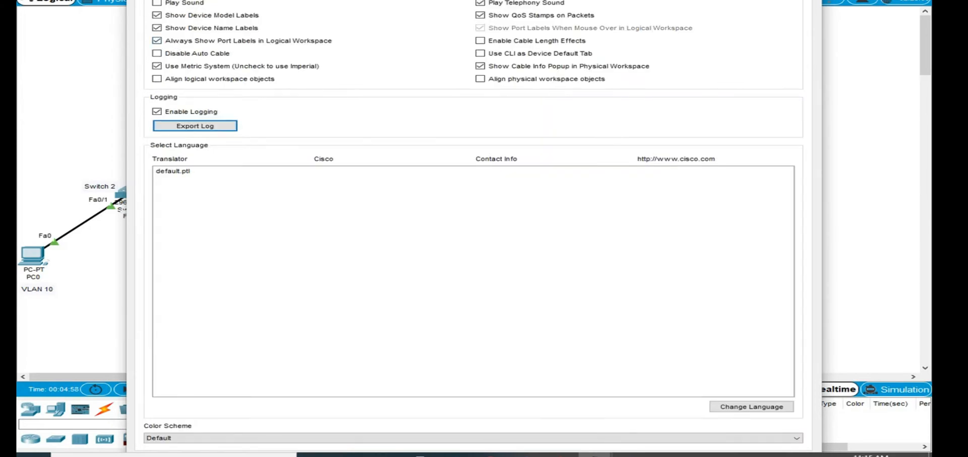
key(Escape)
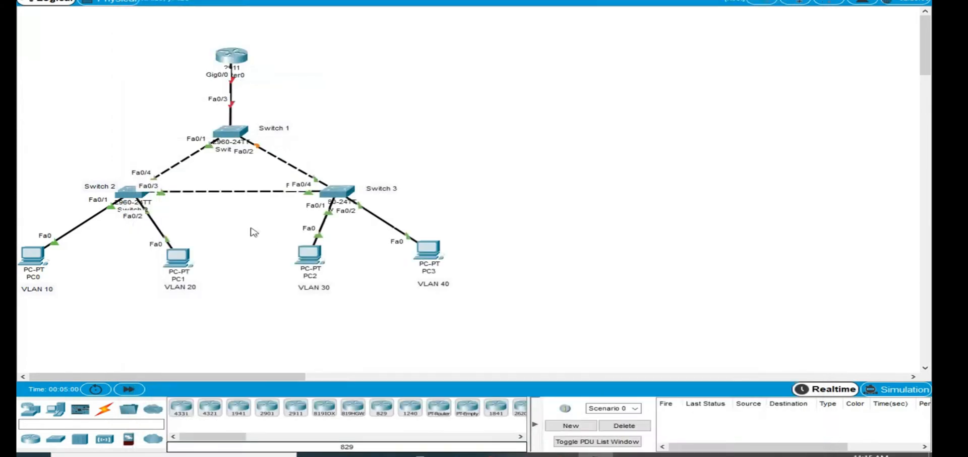
- Reopen Switch 1's command line, enlarge its window beside the topology, and enter privileged EXEC mode
click(232, 136)
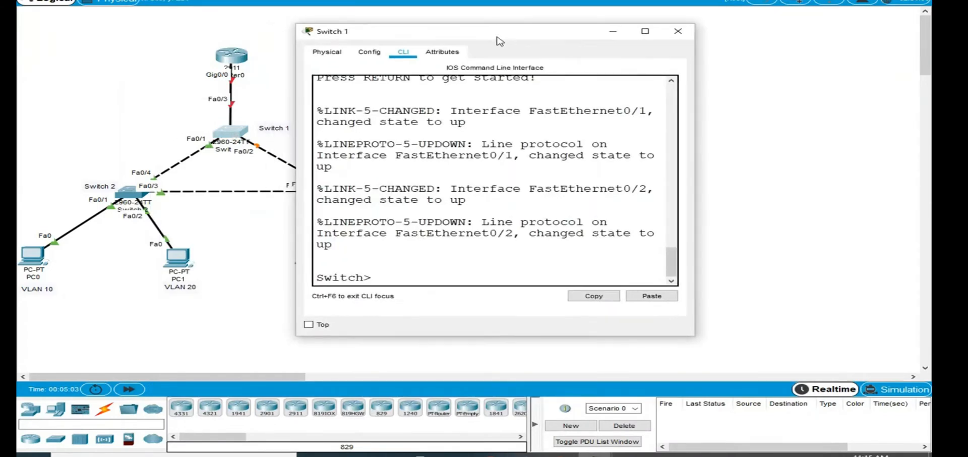
drag(500, 46, 679, 0)
drag(621, 287, 621, 364)
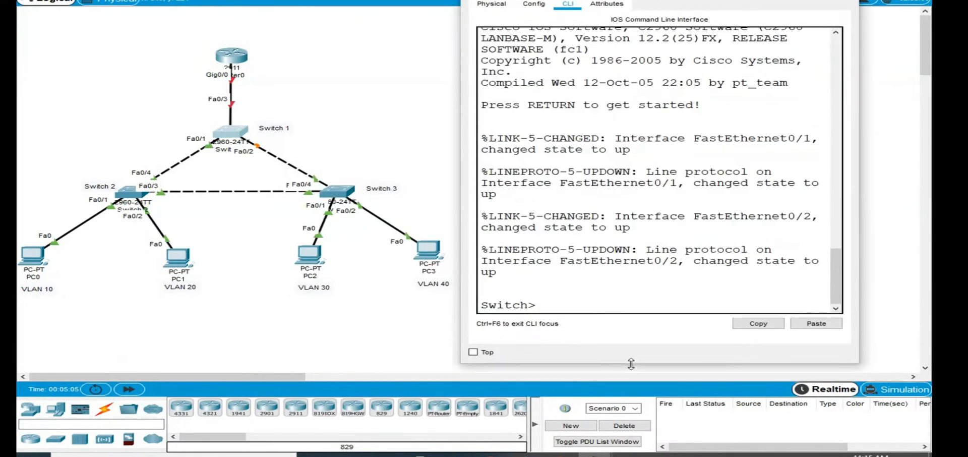
drag(859, 251, 930, 250)
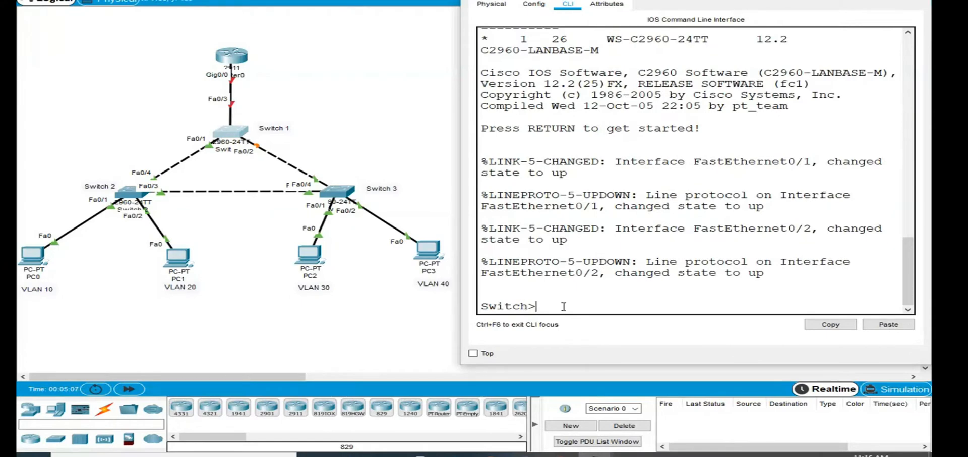
text(en)
key(Return)
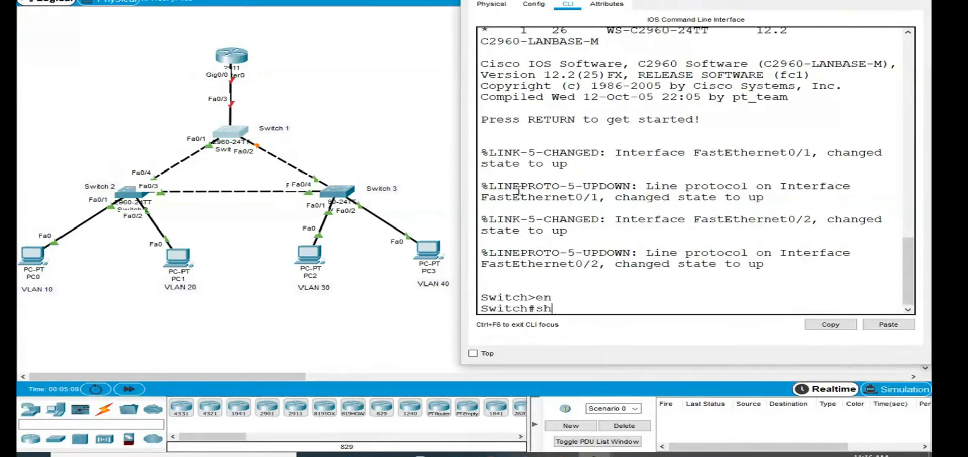
- Display Switch 1's running configuration and page through it to the end
text(show run)
key(Tab)
key(Return)
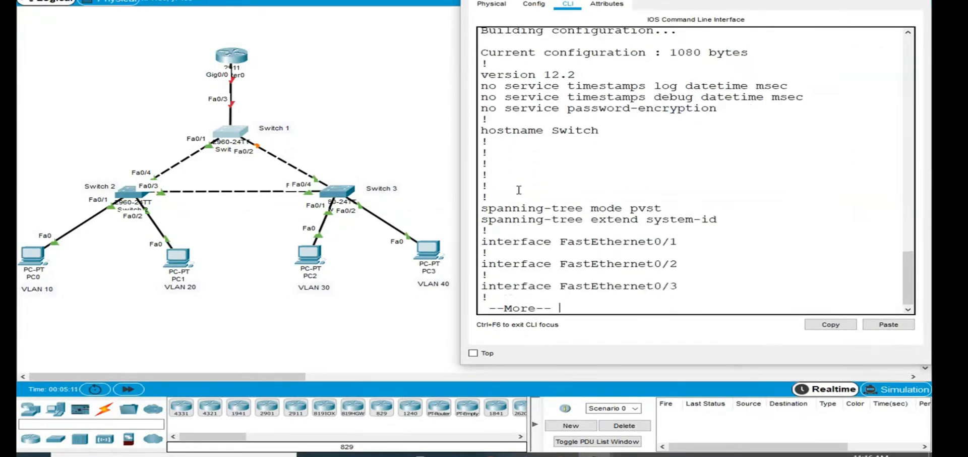
key(Return)
key(Return)
key(Return)
key(Return)
key(Return)
key(Return)
key(Return)
key(Return)
key(Return)
key(Return)
key(Return)
key(Return)
key(Return)
key(Return)
key(Return)
key(Return)
key(Return)
key(Return)
key(Return)
key(Return)
key(Return)
key(Return)
key(Return)
key(Return)
key(Return)
key(Return)
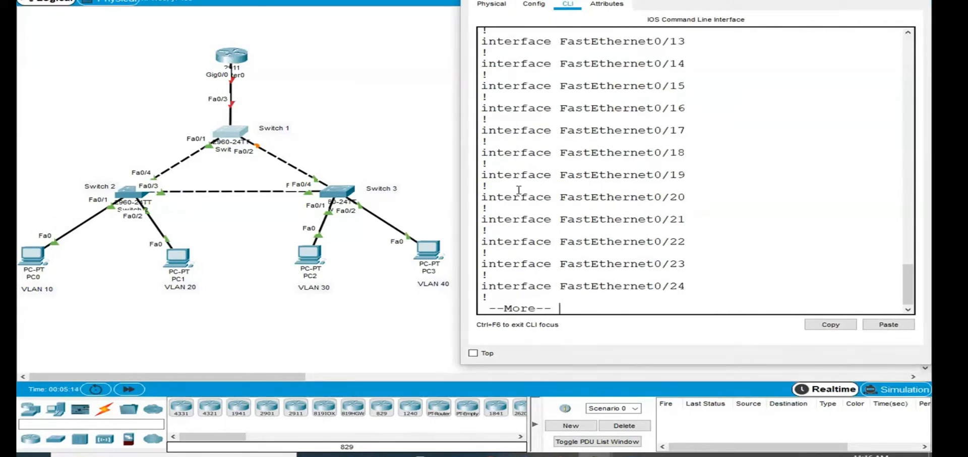
key(Return)
key(Return)
key(Return)
key(Return)
key(Return)
key(Return)
key(Return)
key(Return)
key(Return)
key(Return)
key(Return)
key(Return)
key(Return)
key(Return)
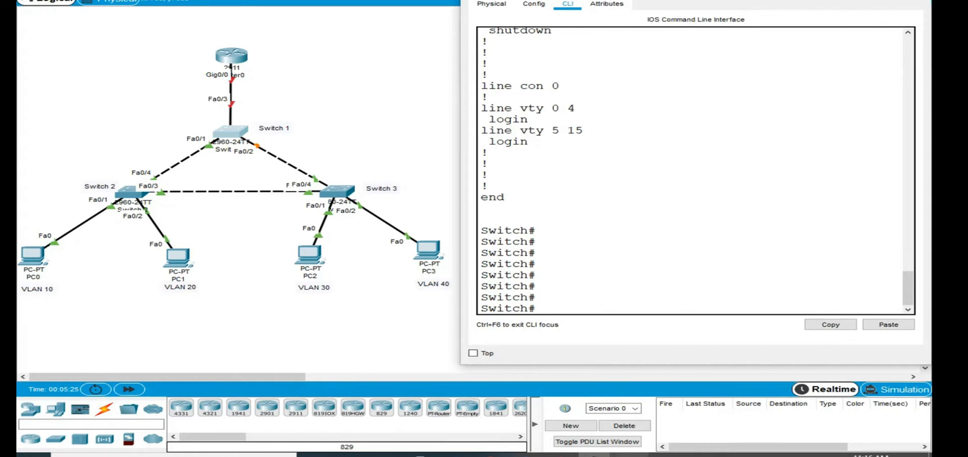
- Switch to the Word lab sheet to reread the VTP task under Configuration Details, and return to Packet Tracer
click(629, 454)
drag(293, 284, 365, 283)
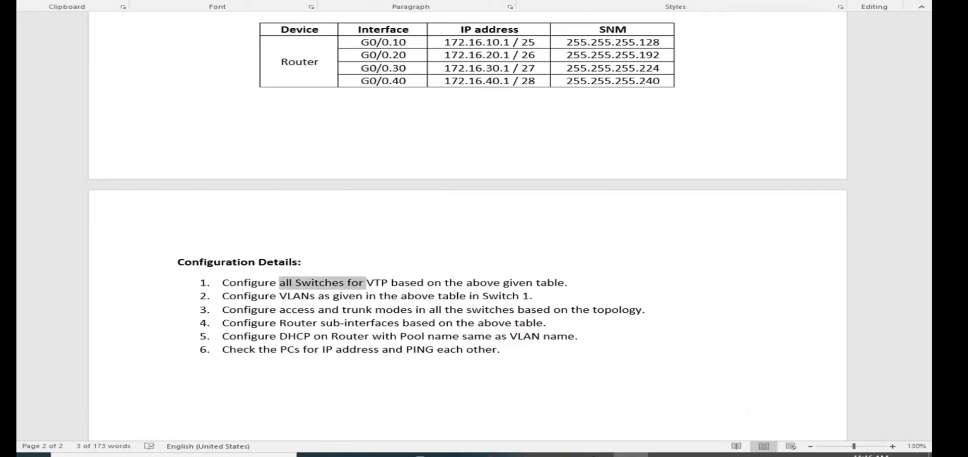
key(alt+Tab)
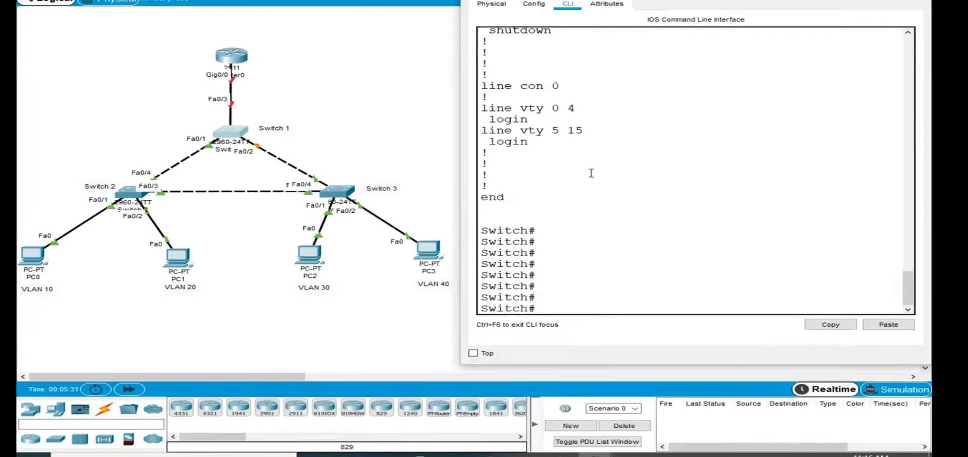
- Enter global configuration mode on Switch 1 with configure terminal
key(Return)
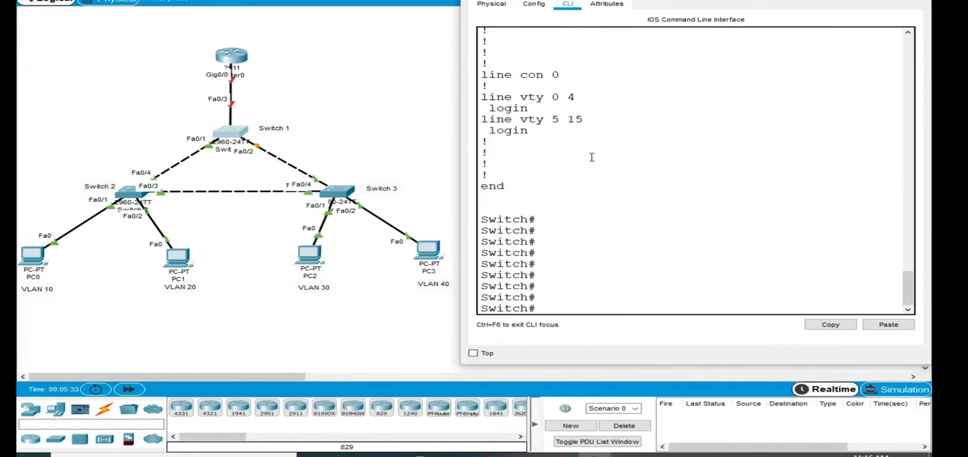
text(conf)
key(Tab)
text(ter)
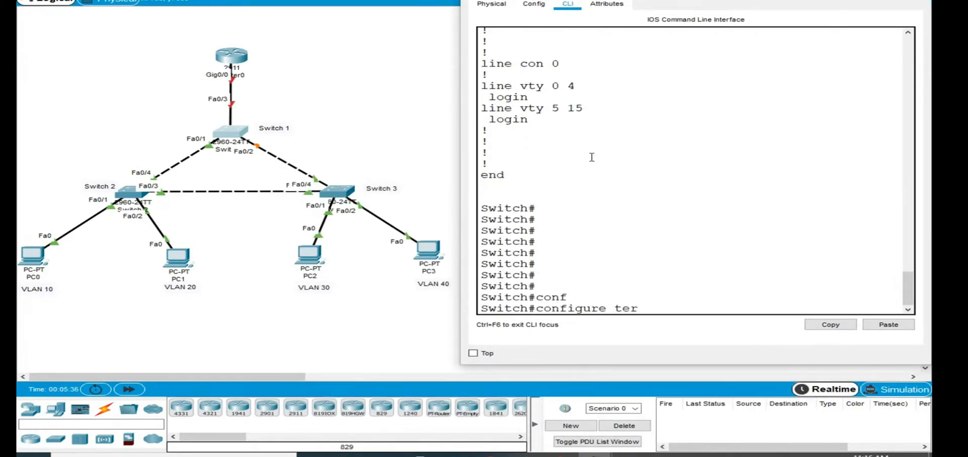
key(Tab)
key(Return)
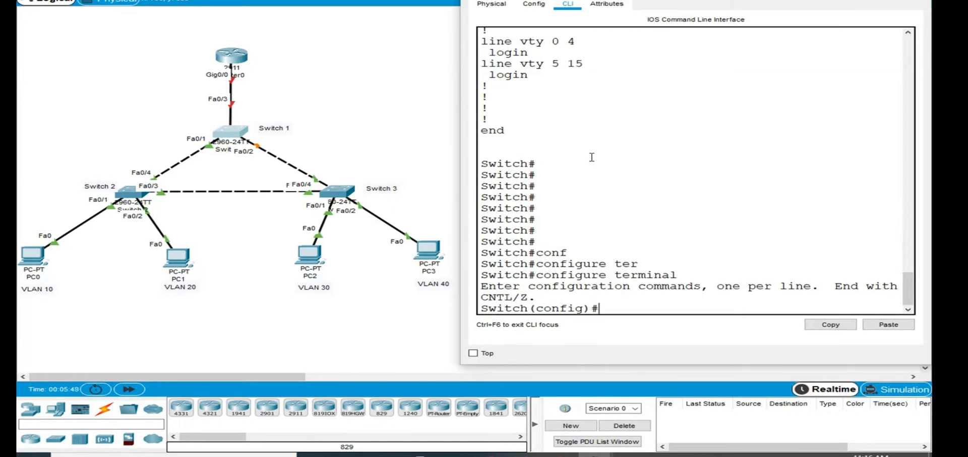
- List the available VTP modes on Switch 1 and set its VTP mode to server
text(vtp?)
key(Return)
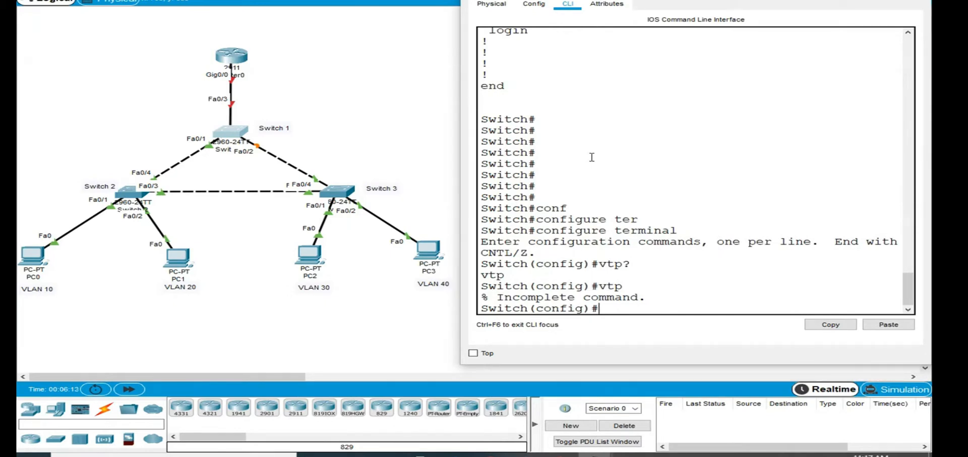
text(vtp mo)
key(Tab)
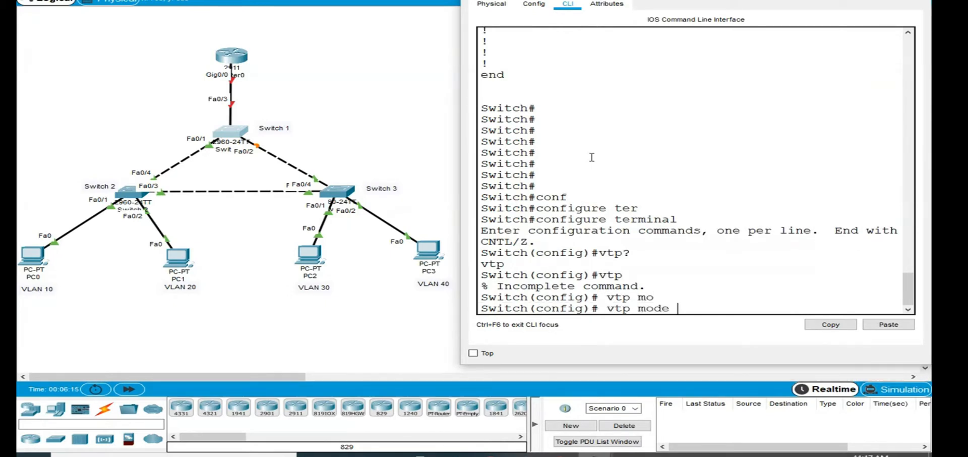
text(?)
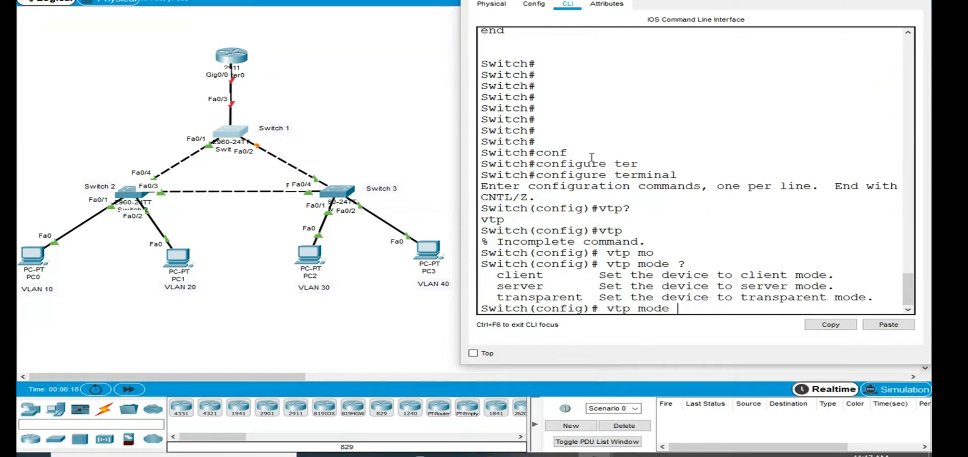
text(se)
key(Tab)
key(Return)
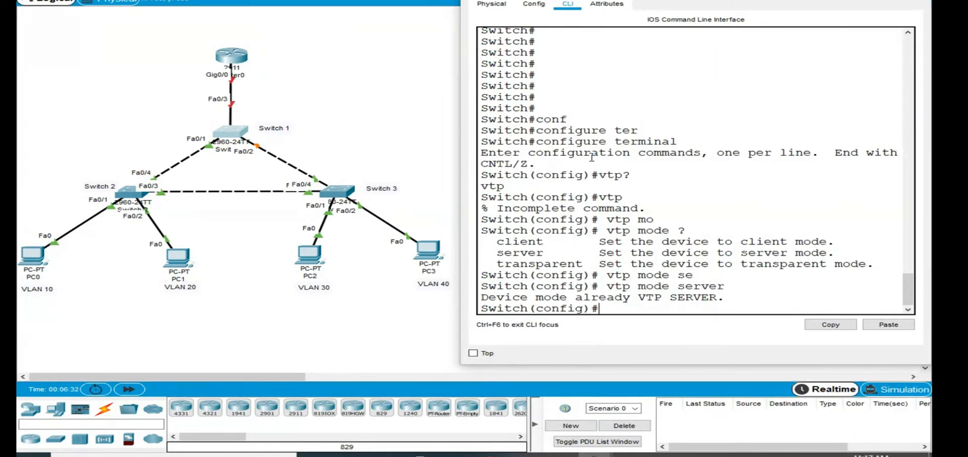
- Set the VTP domain name on Switch 1 to NM
text(vtp)
key(Tab)
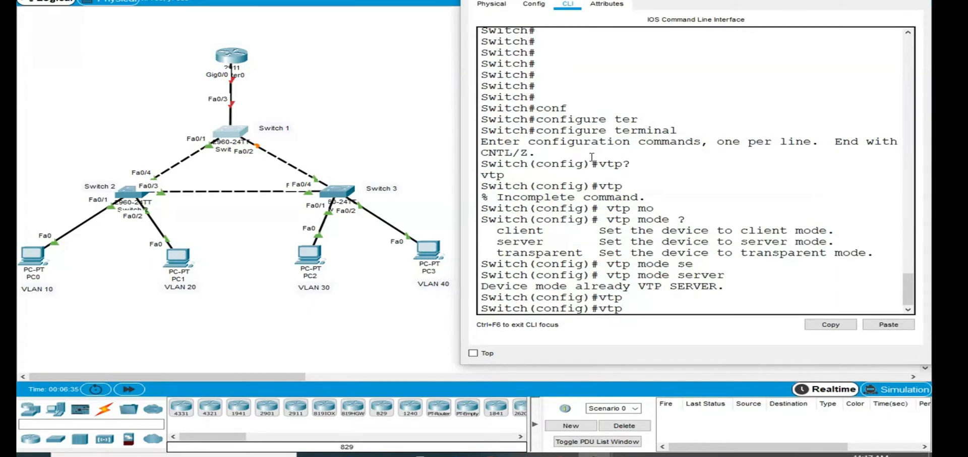
text(do)
key(Tab)
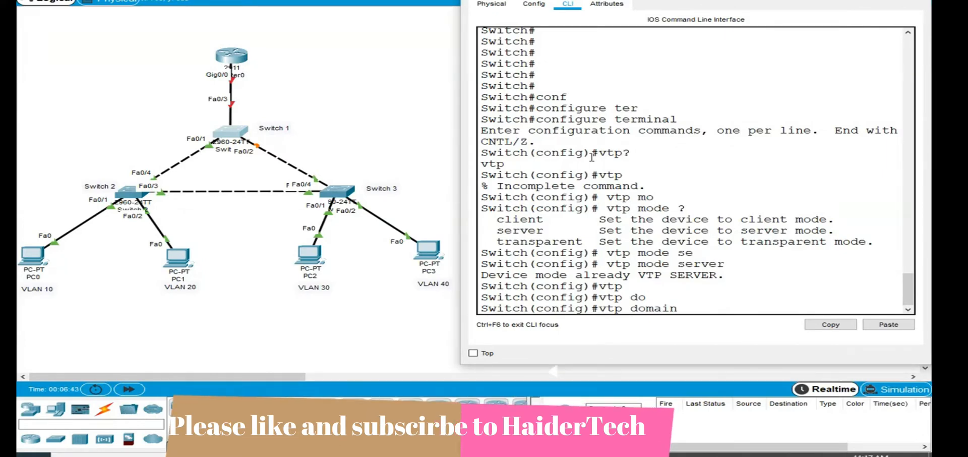
text(NM)
key(Return)
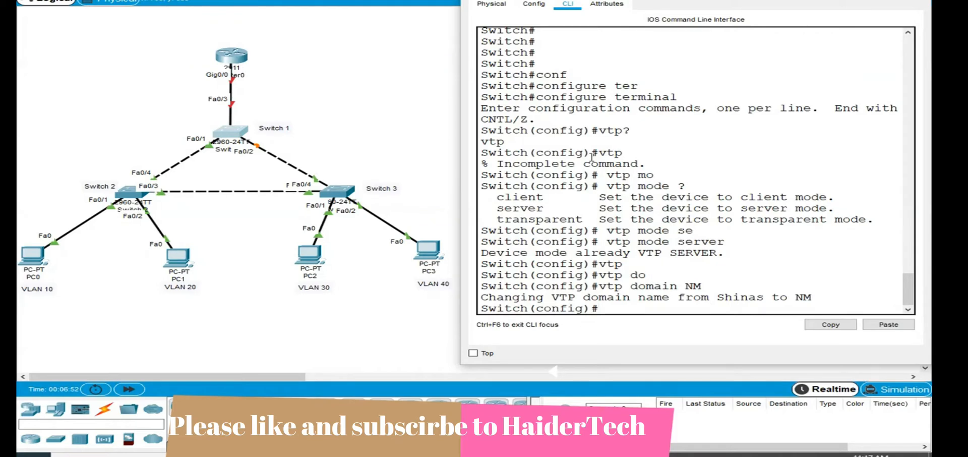
- Set the VTP password on Switch 1
text(vtp pass)
key(Tab)
text(cisco)
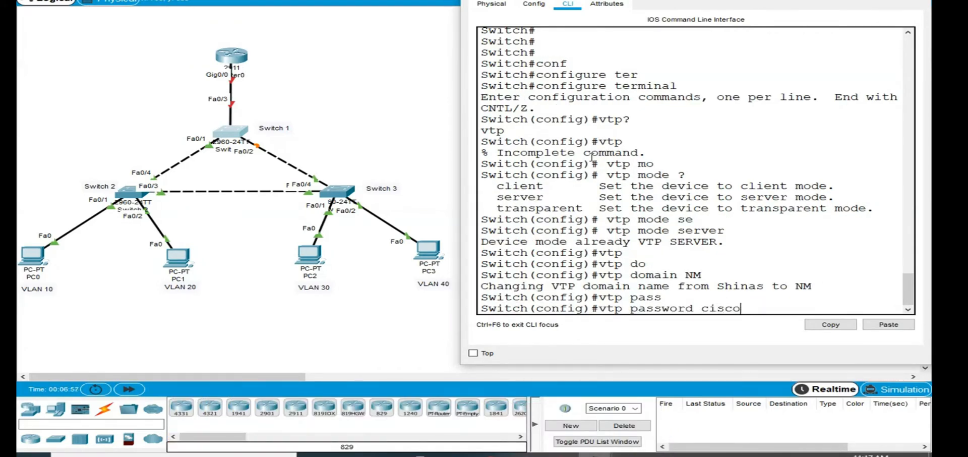
key(Return)
key(Return)
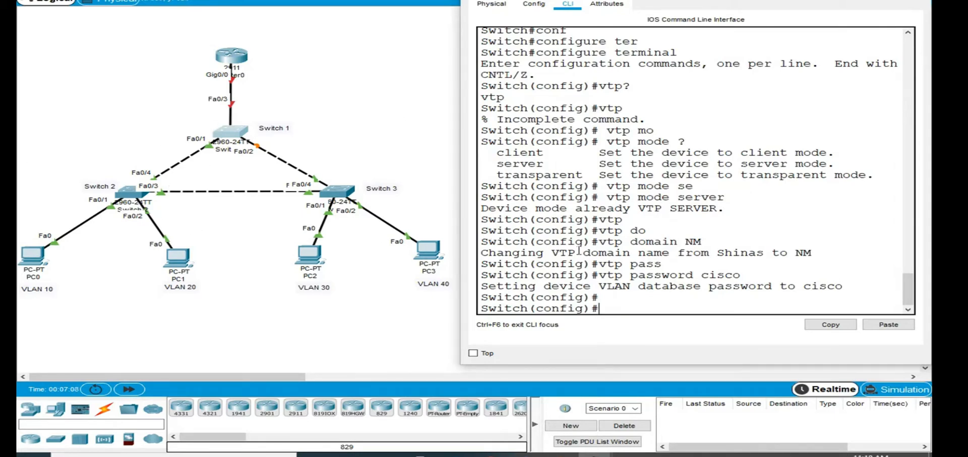
- Start a command-line session on Switch 2 and enter privileged EXEC mode
click(125, 195)
click(382, 56)
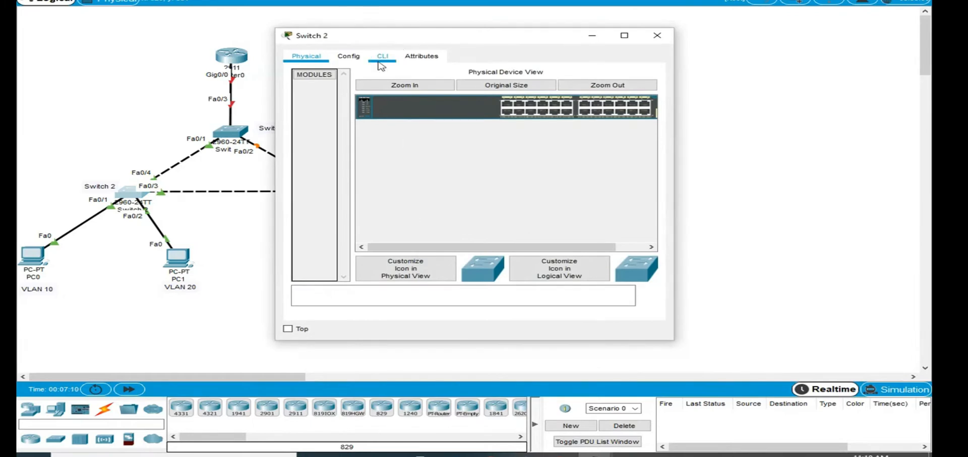
key(Return)
key(Return)
key(Return)
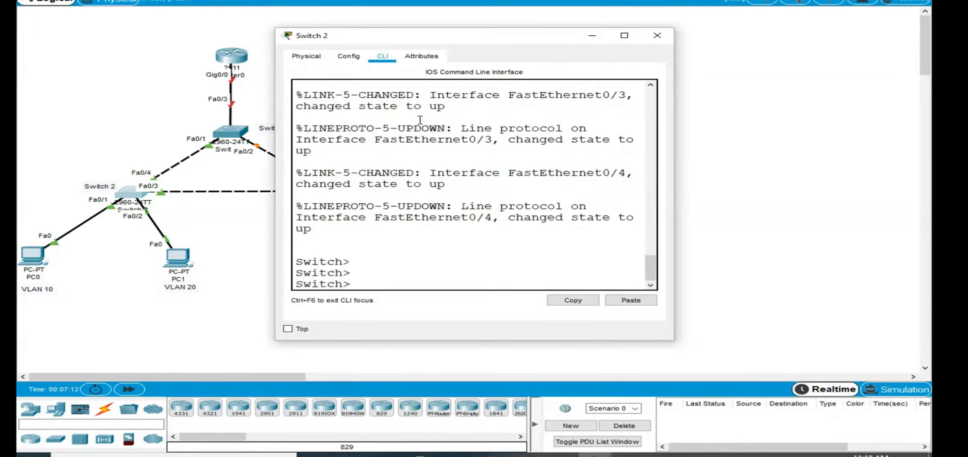
text(en)
key(Return)
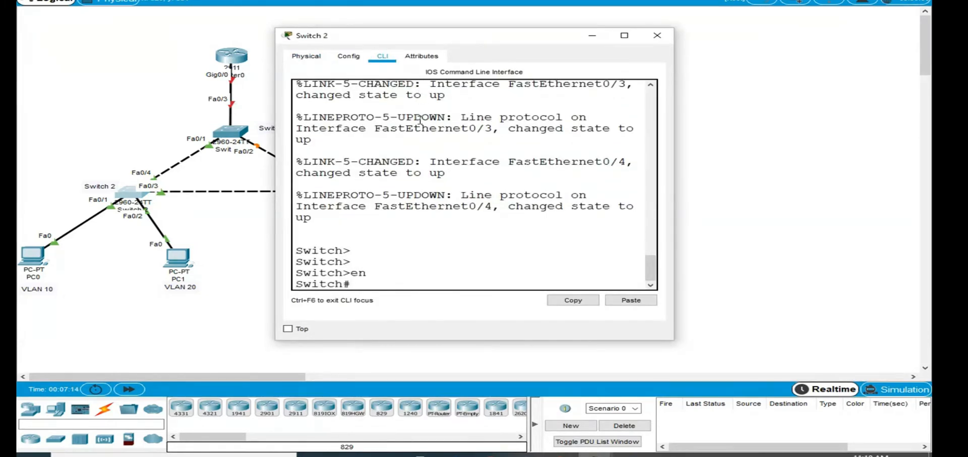
- Enter global configuration mode on Switch 2 with configure terminal
text(con)
key(Tab)
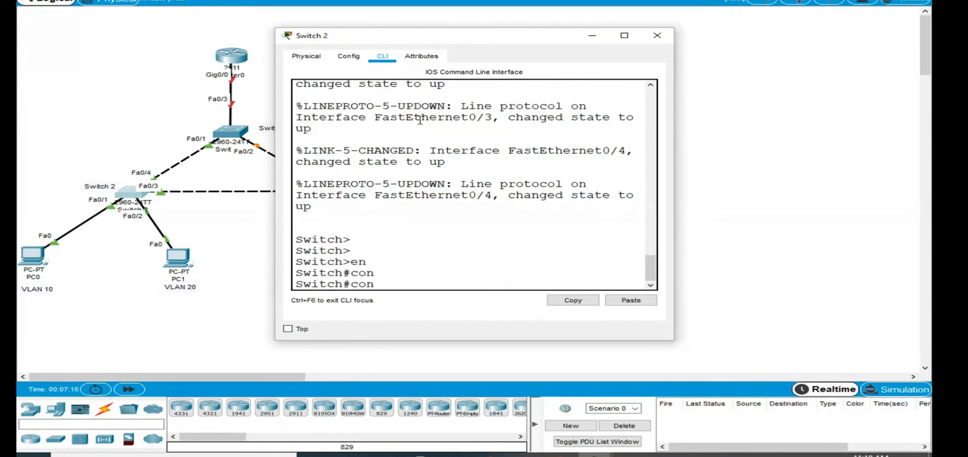
text(f)
key(Tab)
text(ter)
key(Tab)
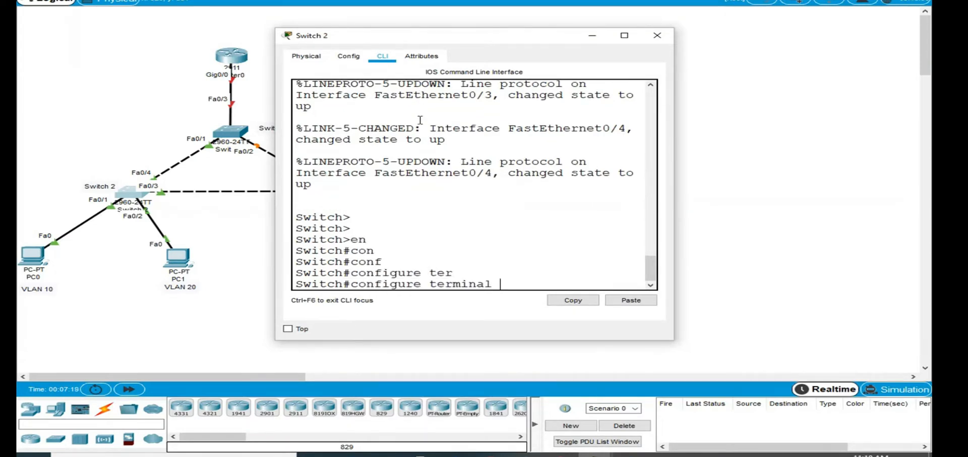
key(Return)
- Set the VTP mode of Switch 2 to client with the vtp mode client command
text(vtp)
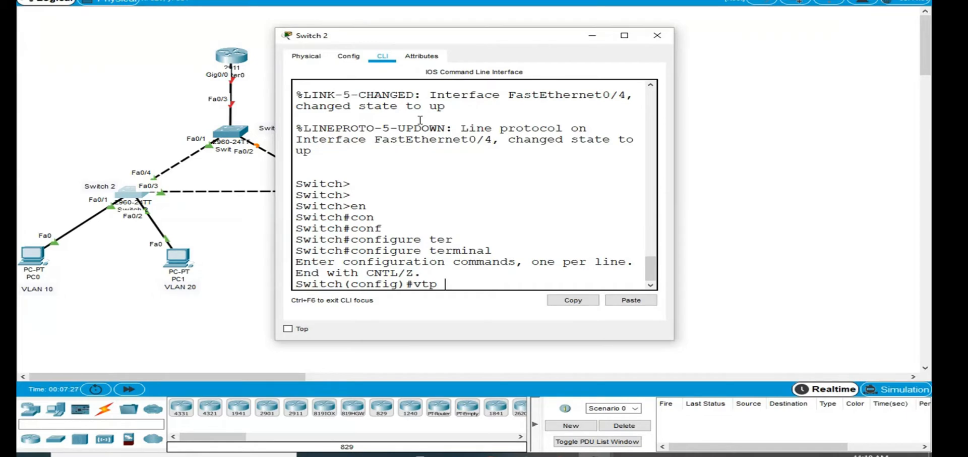
text(do)
key(Tab)
key(BackSpace)
key(BackSpace)
key(BackSpace)
key(BackSpace)
key(BackSpace)
key(BackSpace)
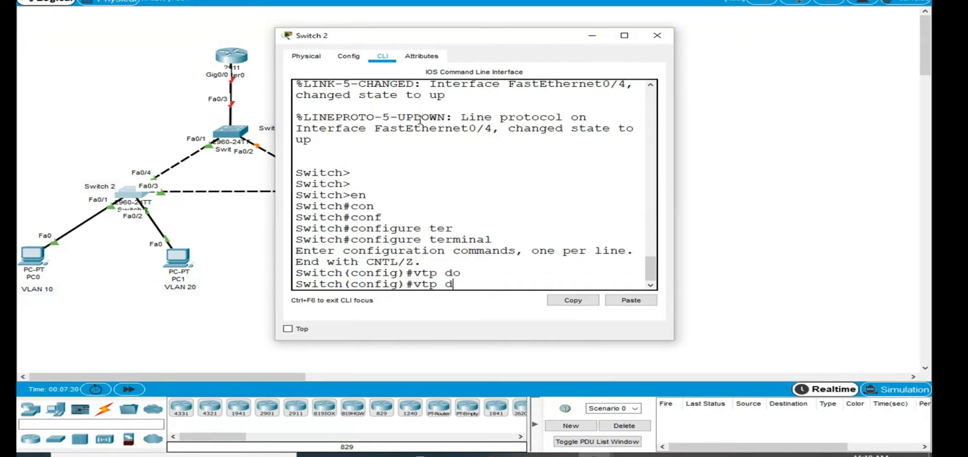
key(BackSpace)
text(mode)
key(Tab)
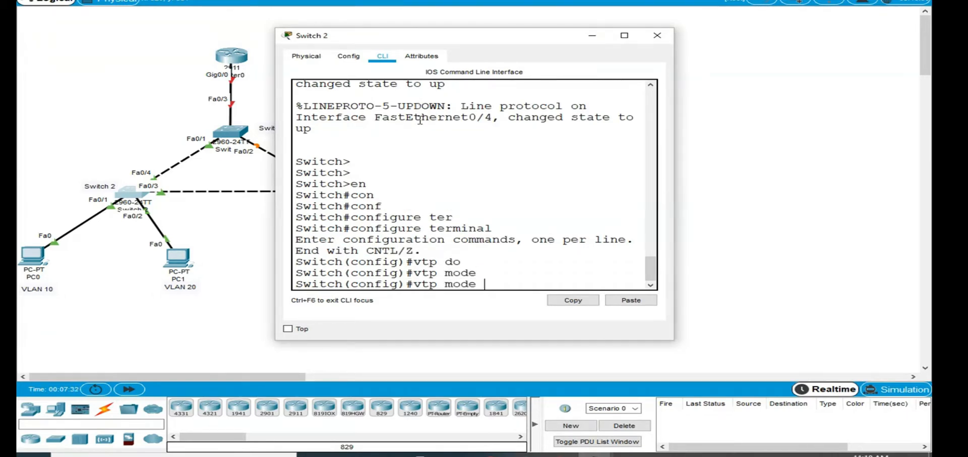
text(cl)
key(Tab)
key(Return)
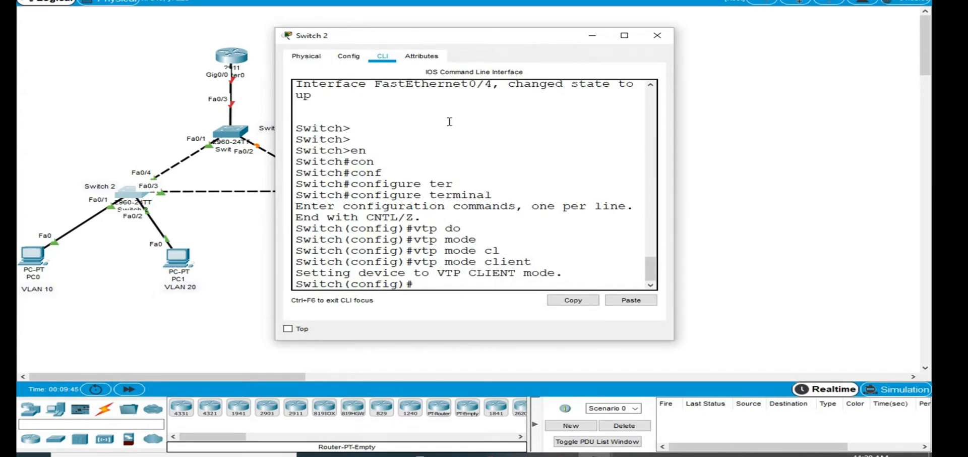
- Set the VTP domain name on Switch 2 to NM
text(tp dom)
key(Tab)
text(NM)
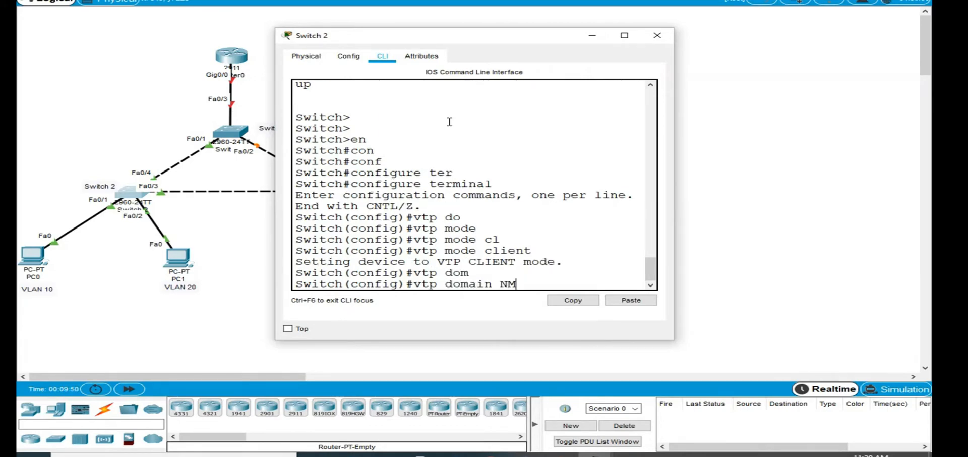
key(Return)
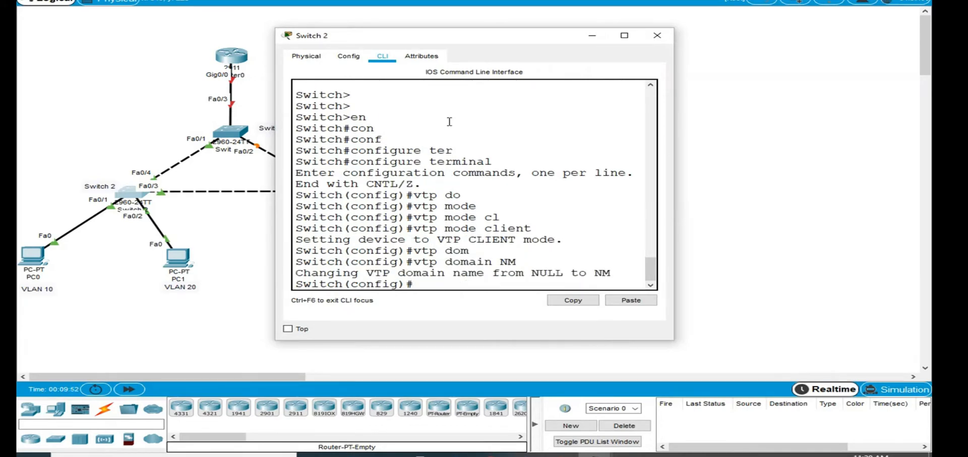
- Set the VTP password on Switch 2 with the vtp password command
text(vtp pass)
key(Tab)
text(cisco)
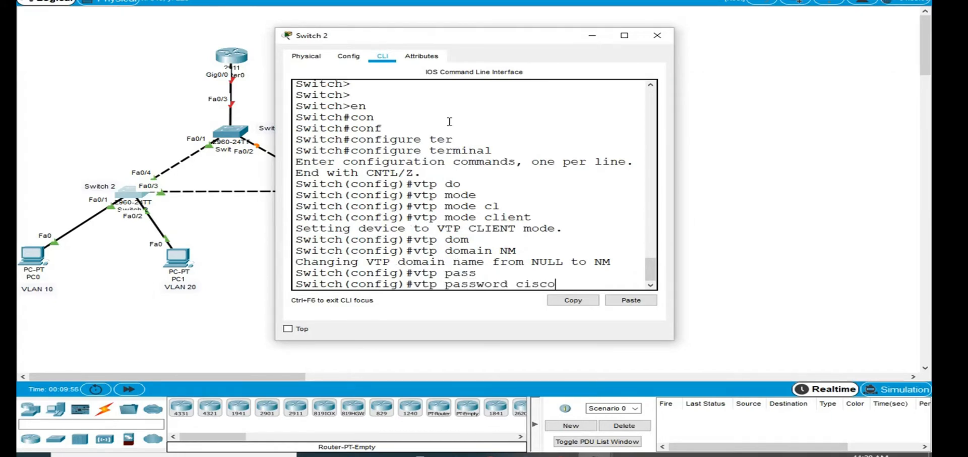
key(Return)
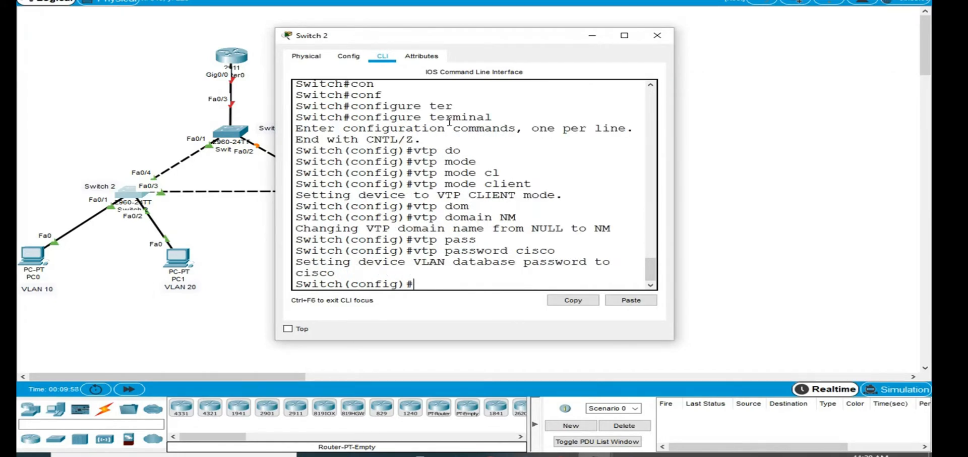
- Start a command-line session on Switch 3 and enter privileged EXEC mode
click(35, 79)
click(346, 194)
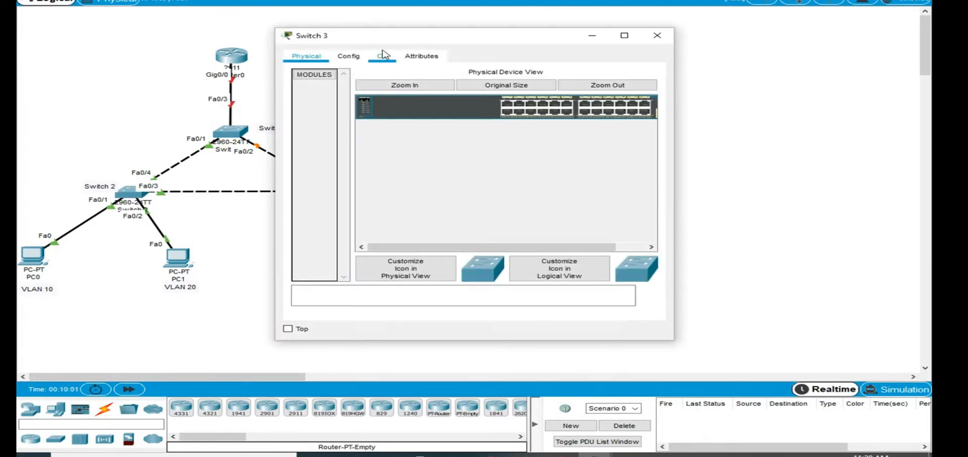
click(382, 56)
key(Return)
key(Return)
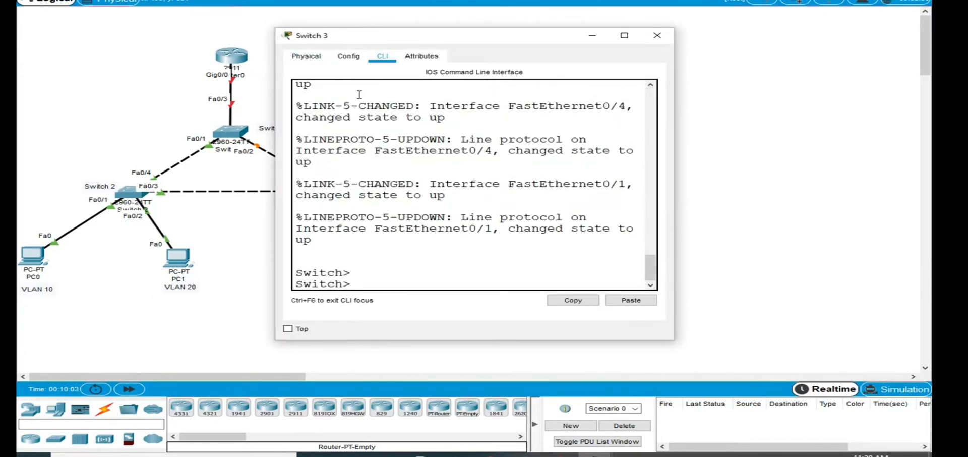
text(en)
key(Return)
- Enter global configuration mode on Switch 3 with configure terminal
text(conf)
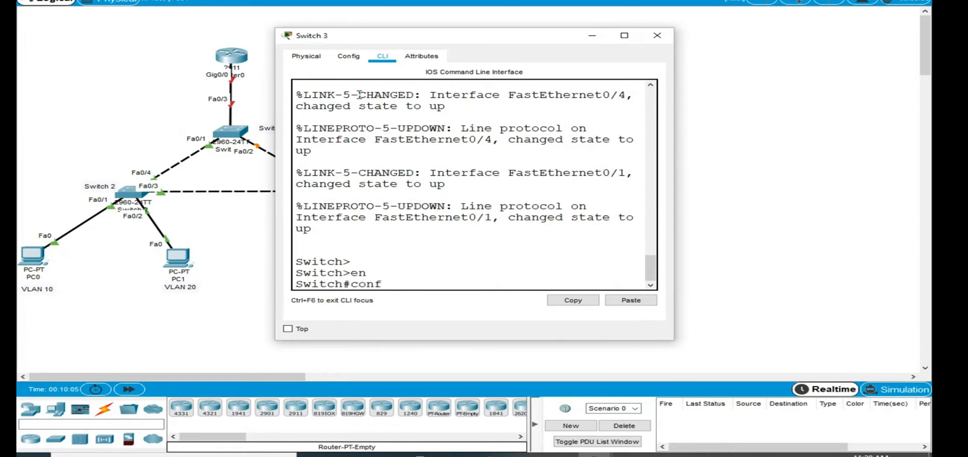
key(Tab)
text(terr)
key(BackSpace)
key(BackSpace)
key(BackSpace)
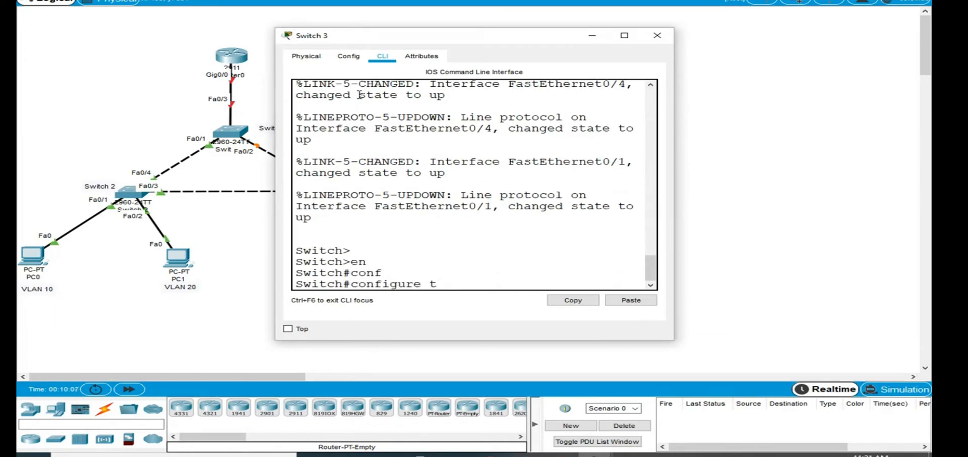
text(er)
key(Tab)
key(Return)
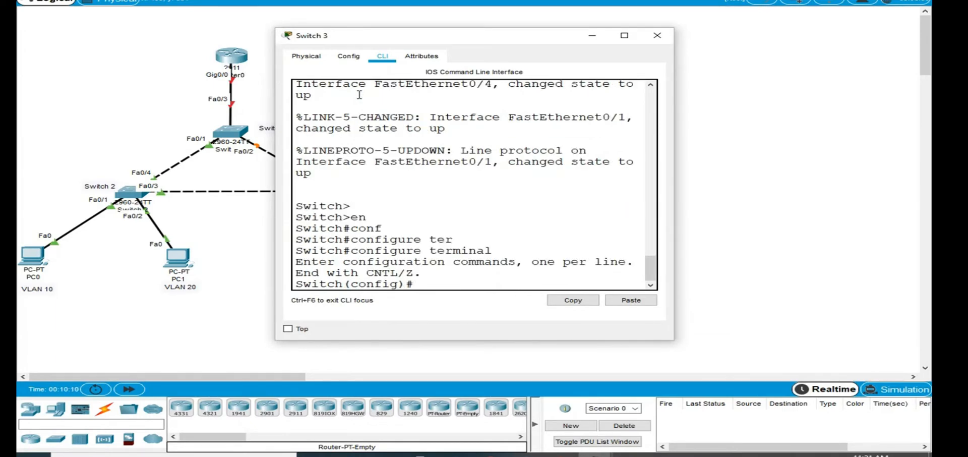
- Set the VTP mode of Switch 3 to client with the vtp mode client command
text(vtp mode)
key(Tab)
text(cl)
key(Tab)
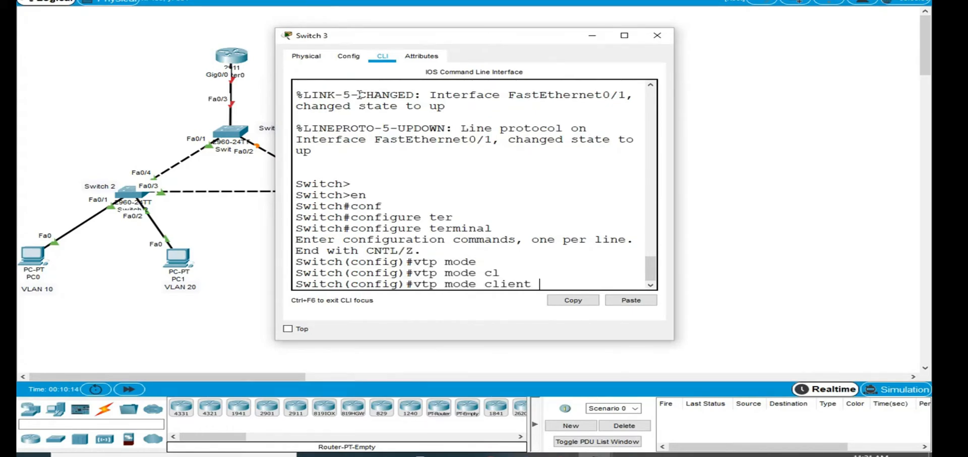
key(Return)
- Set the VTP domain name on Switch 3 to NM
text(vtp)
key(BackSpace)
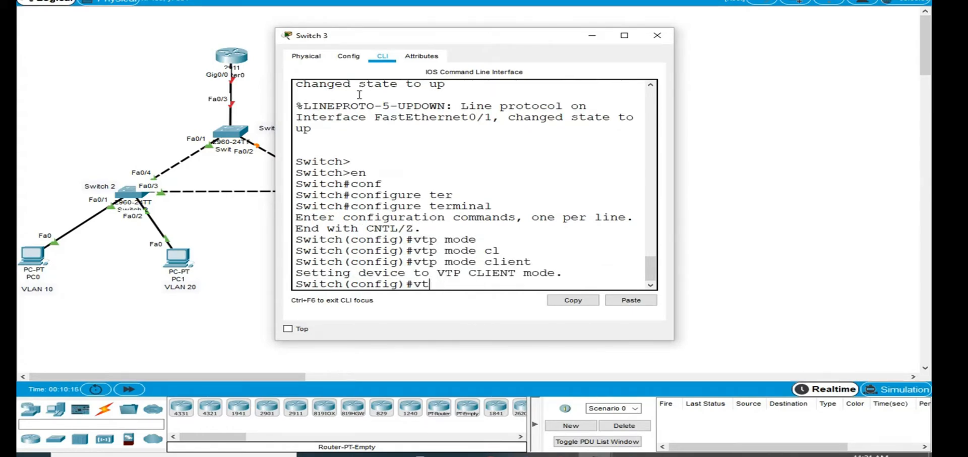
text(p do)
key(Tab)
text(NM)
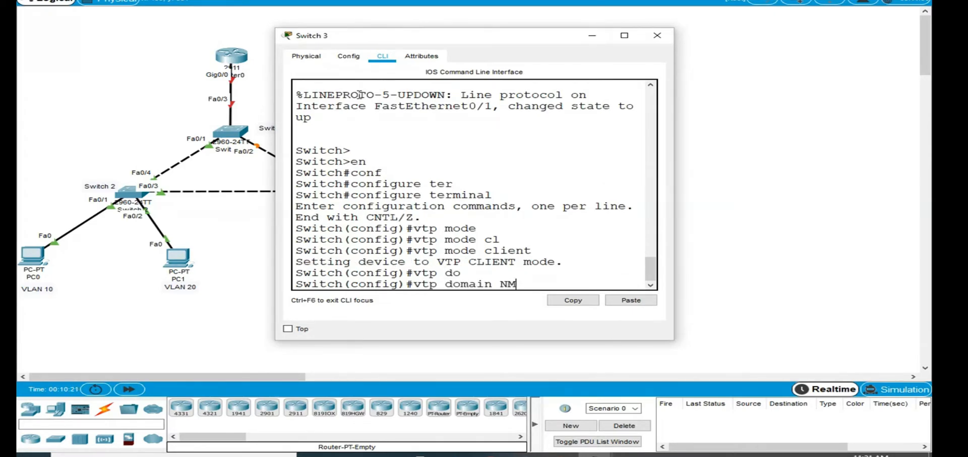
key(Return)
key(Return)
- Set the VTP password on Switch 3 and close its window
text(vtp pass)
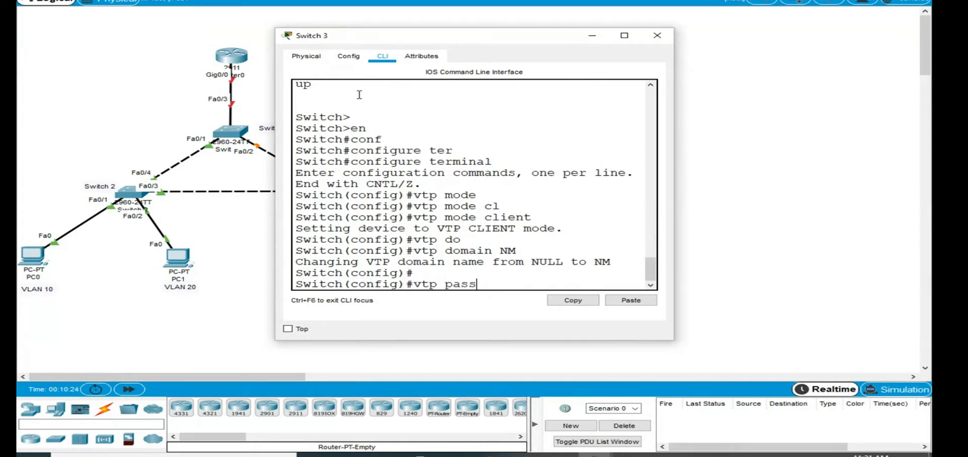
key(Tab)
text(cisco)
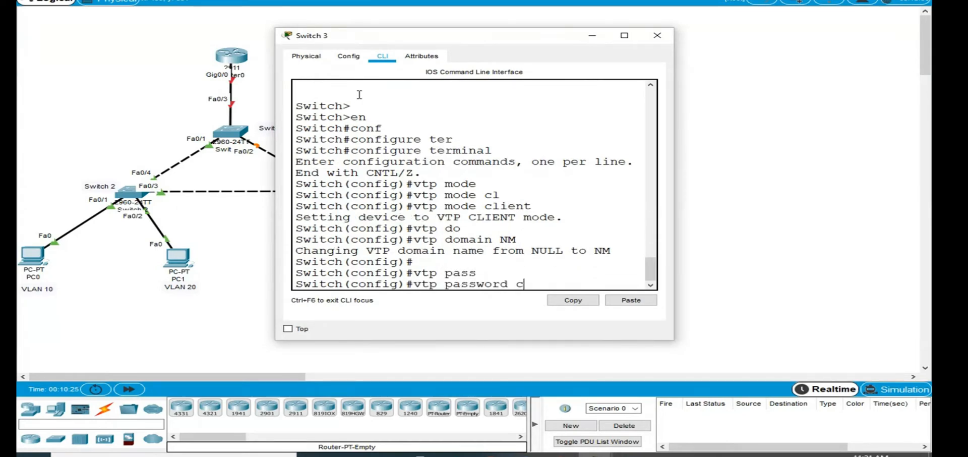
key(Return)
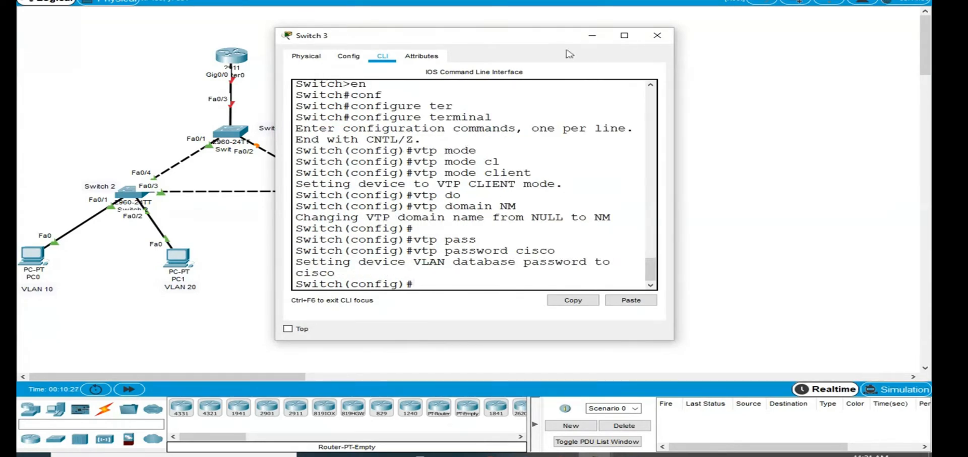
click(657, 35)
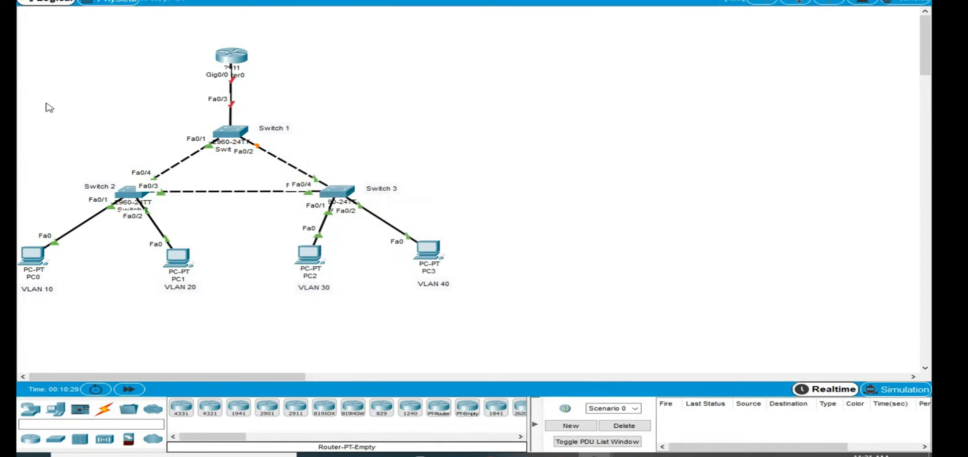
- Return to Switch 1's command line and leave global configuration mode for privileged EXEC mode
drag(44, 104, 427, 214)
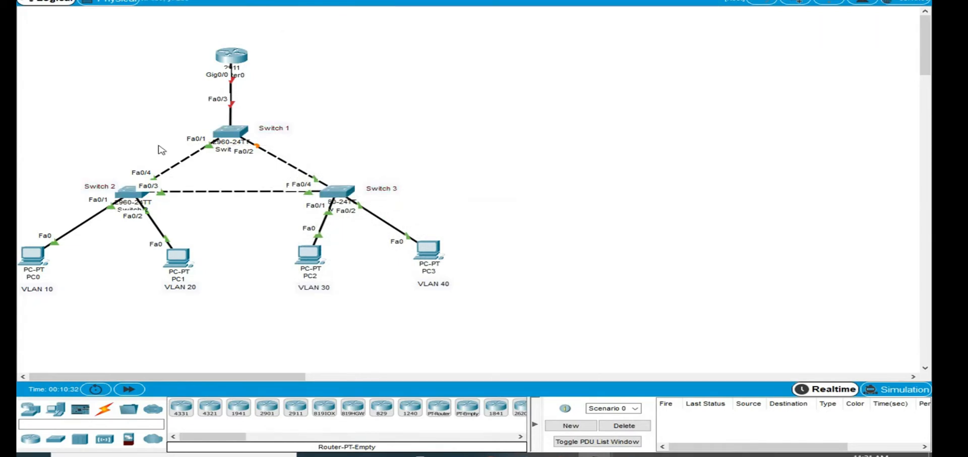
click(231, 135)
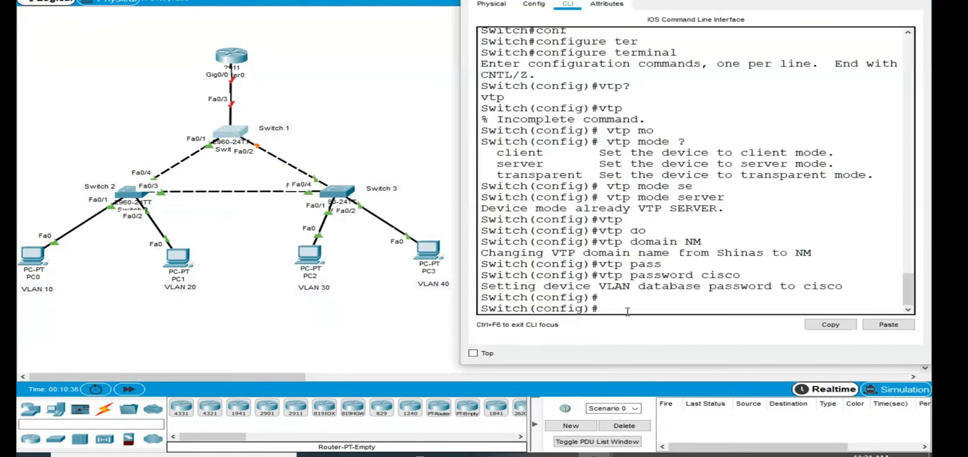
key(ctrl+z)
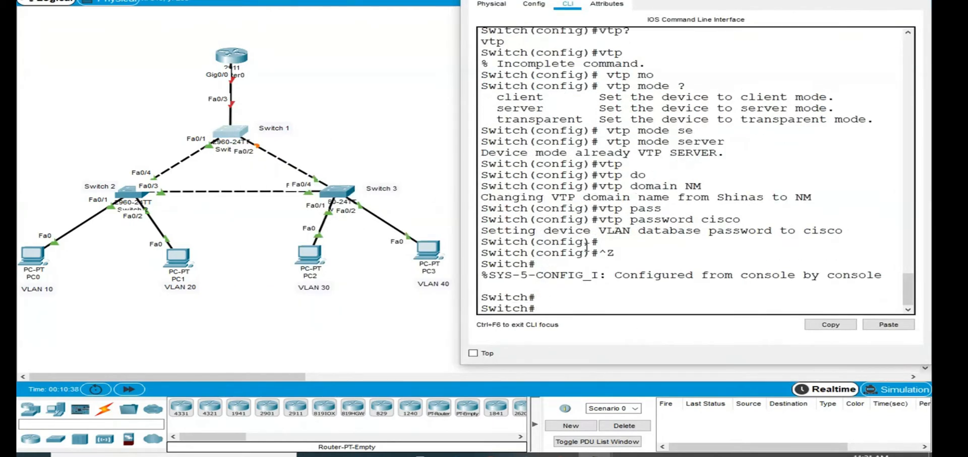
key(Return)
- Display the VLAN table of Switch 1 with show vlan brief and widen the window to read it
text(show vlan )
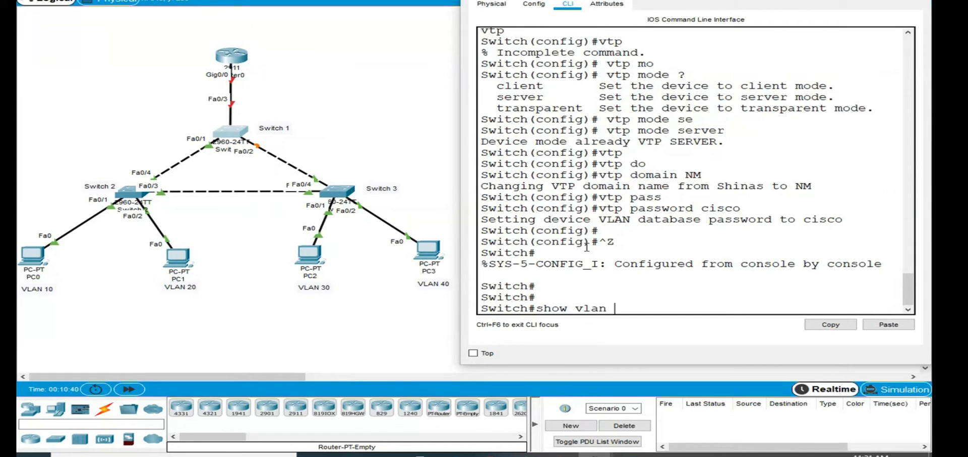
text(br)
key(Tab)
key(Return)
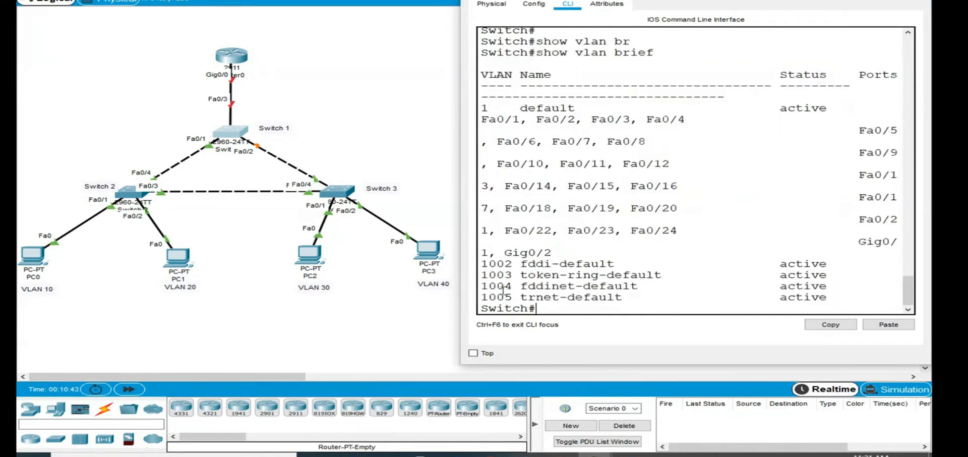
drag(461, 353, 227, 351)
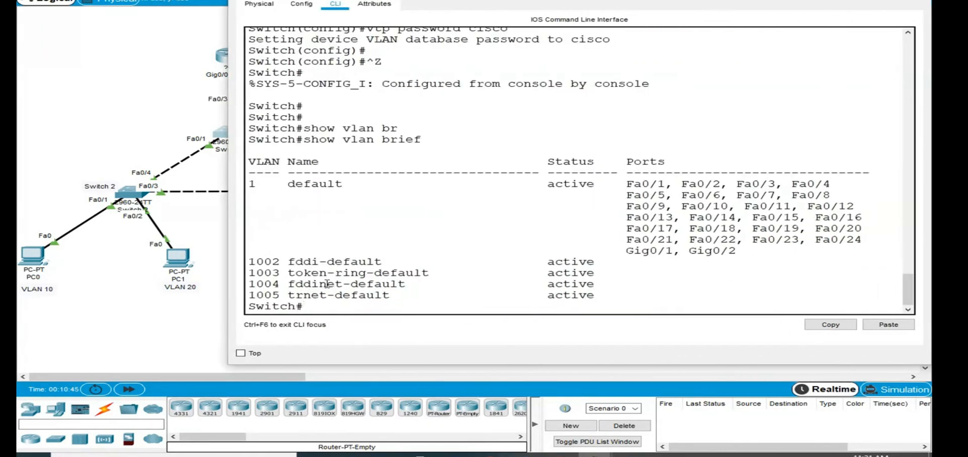
- Return to Switch 2's command line, widen its window and leave global configuration mode for privileged EXEC mode
click(57, 117)
click(133, 196)
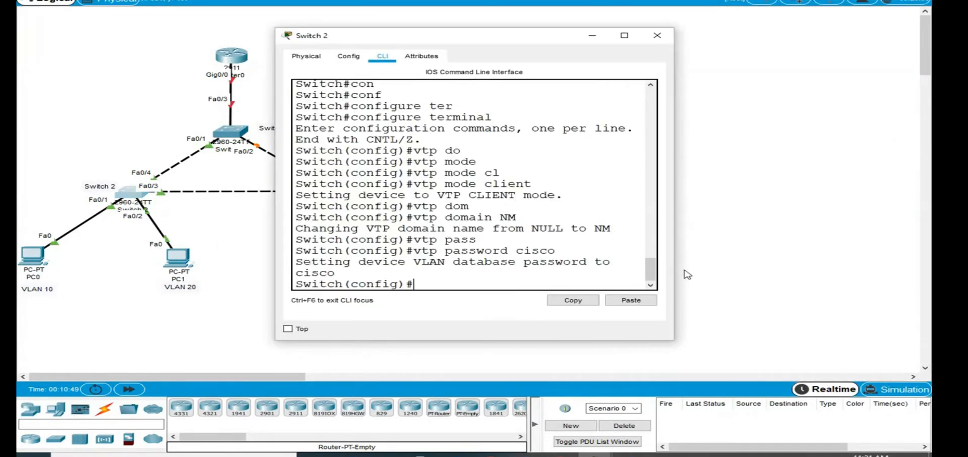
drag(692, 273, 930, 271)
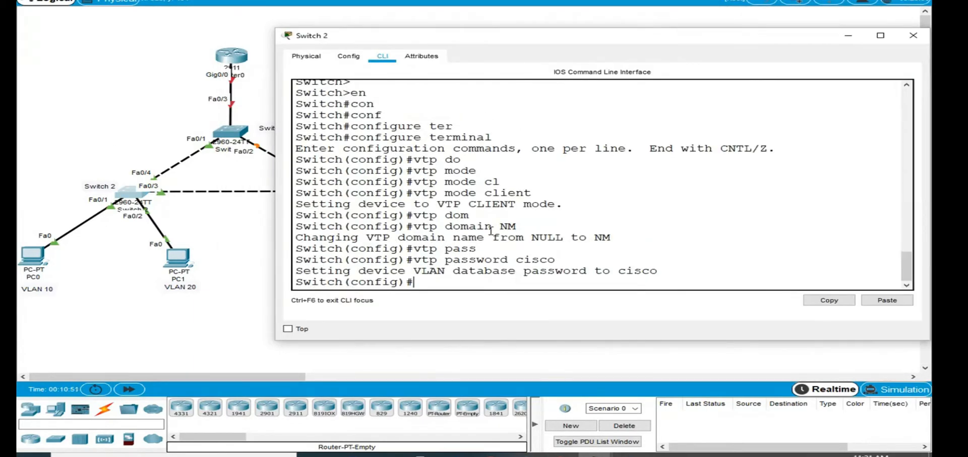
key(ctrl+z)
key(Return)
key(Return)
- Display the VLAN table of Switch 2 with show vlan brief, then close its window
text(show vla)
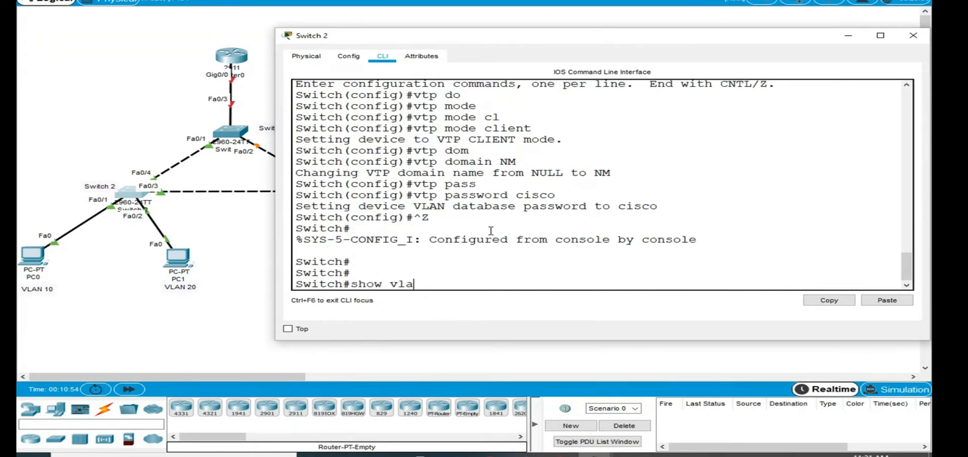
text(n br)
key(Tab)
key(Return)
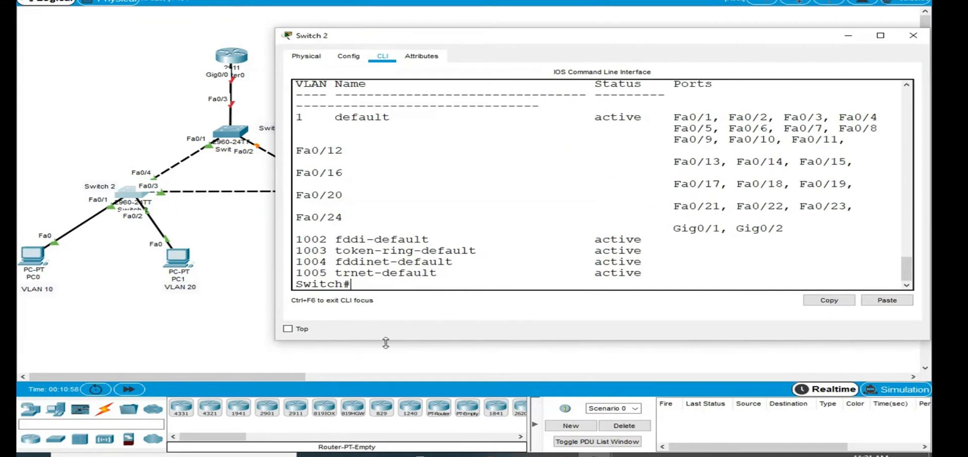
drag(388, 340, 386, 417)
click(914, 35)
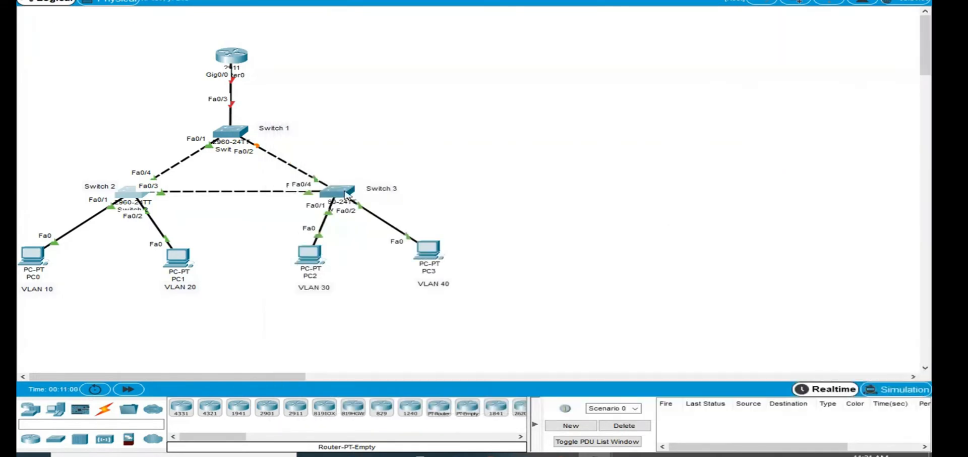
- Reopen Switch 3's command line, enlarge its window and leave global configuration mode for privileged EXEC mode
click(335, 195)
drag(674, 106, 929, 108)
drag(421, 31, 404, 2)
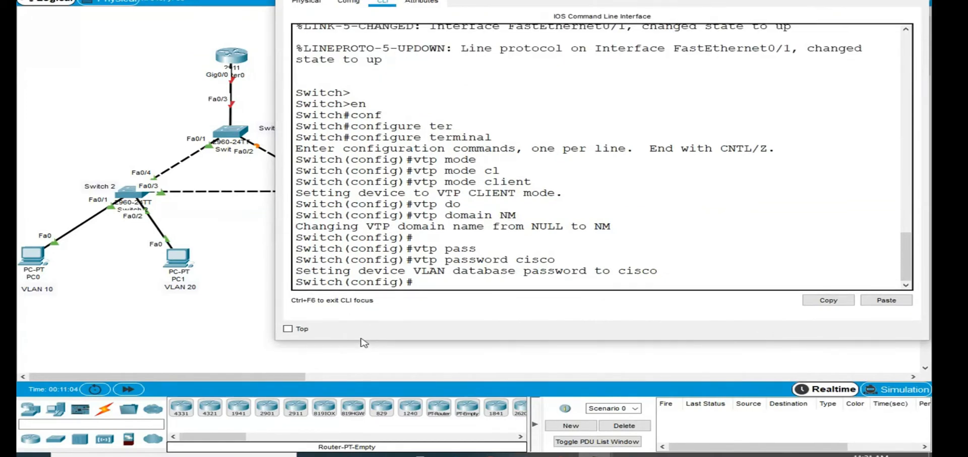
drag(363, 340, 425, 450)
key(ctrl+z)
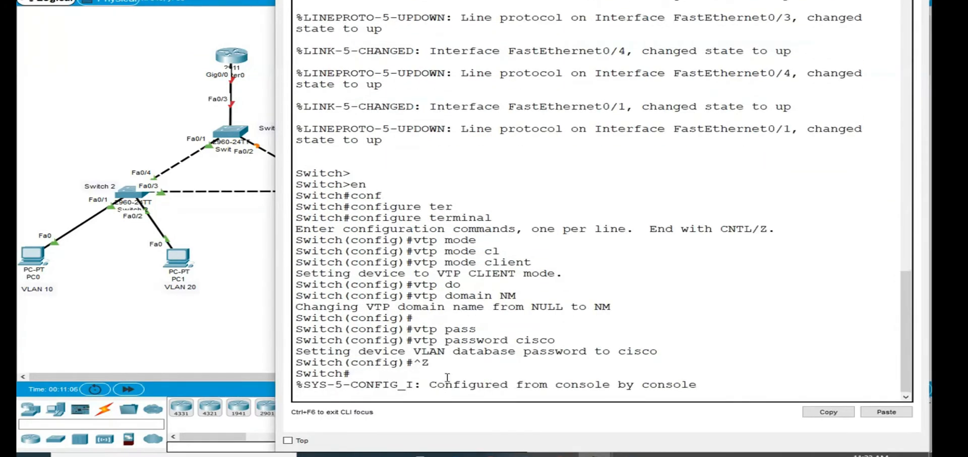
key(Return)
key(Return)
key(Return)
- Display the VLAN table of Switch 3 with show vlan brief and highlight the listed default VLANs and ports
text(show v)
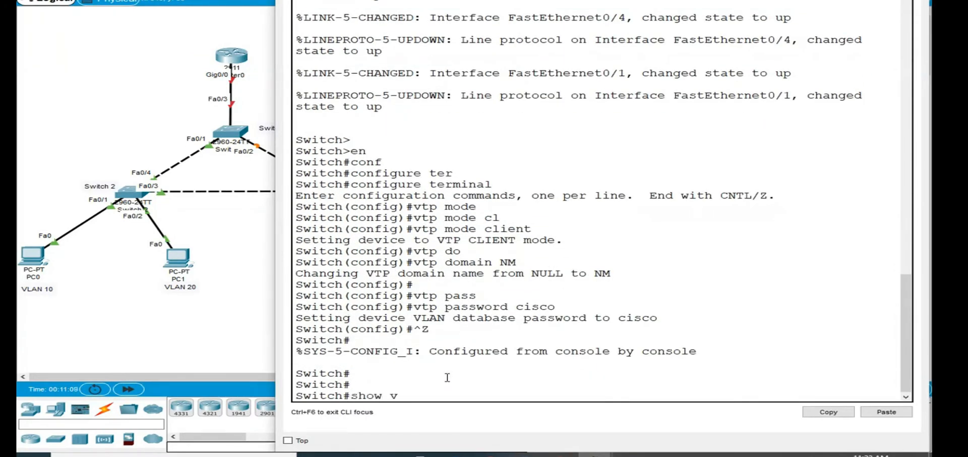
text(lan br)
key(Tab)
key(Return)
key(Return)
key(Return)
key(Return)
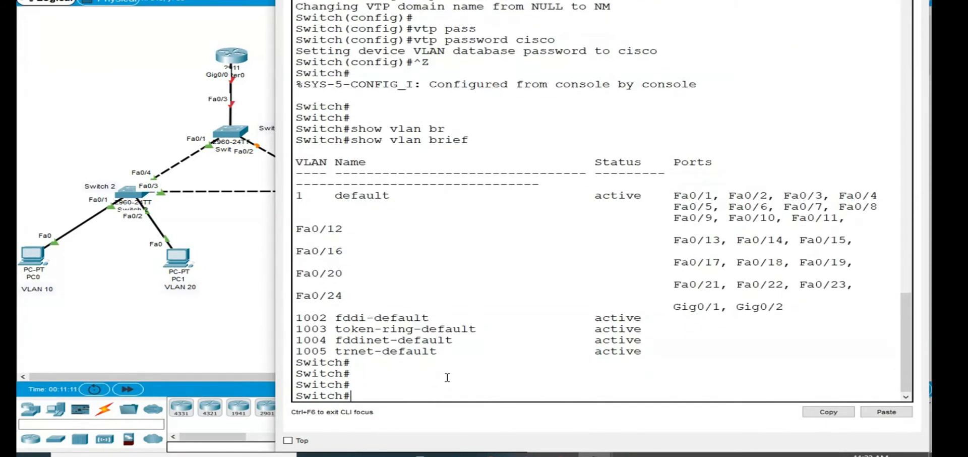
drag(649, 348, 295, 204)
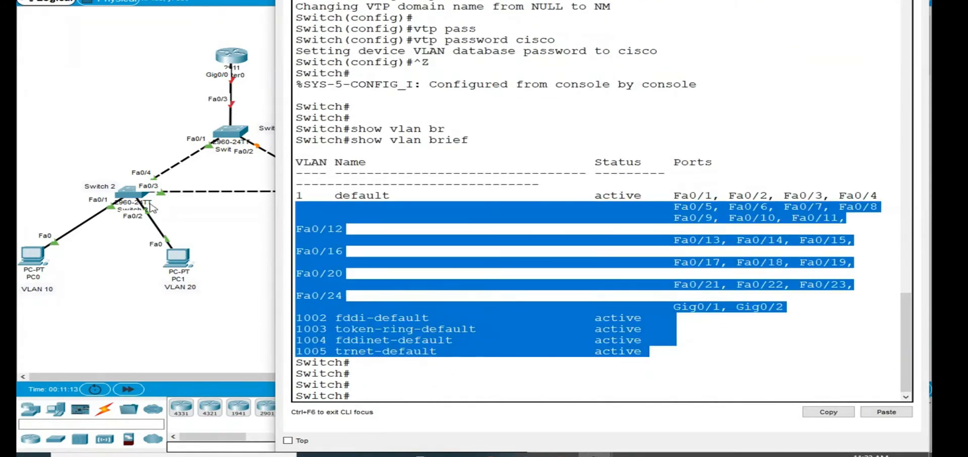
- Draw an ellipse filled with pale yellow (#ffff7f) around Switch 1 in the topology
click(19, 77)
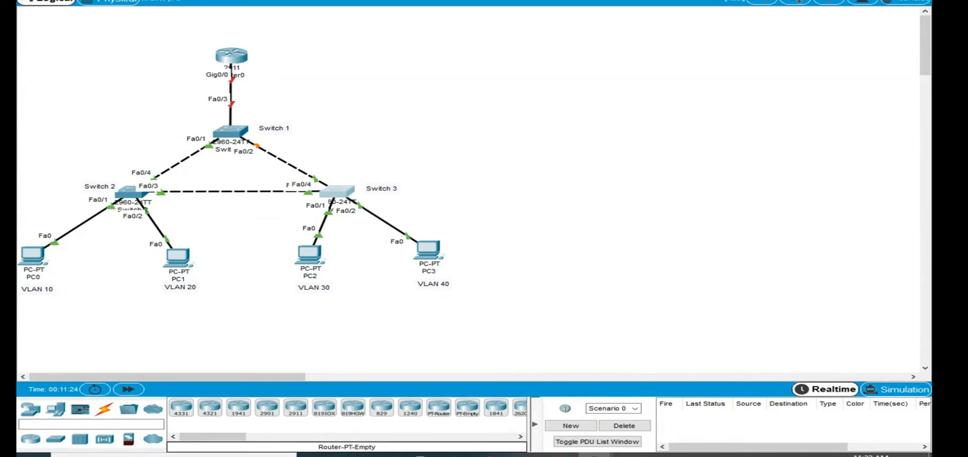
click(419, 22)
click(527, 15)
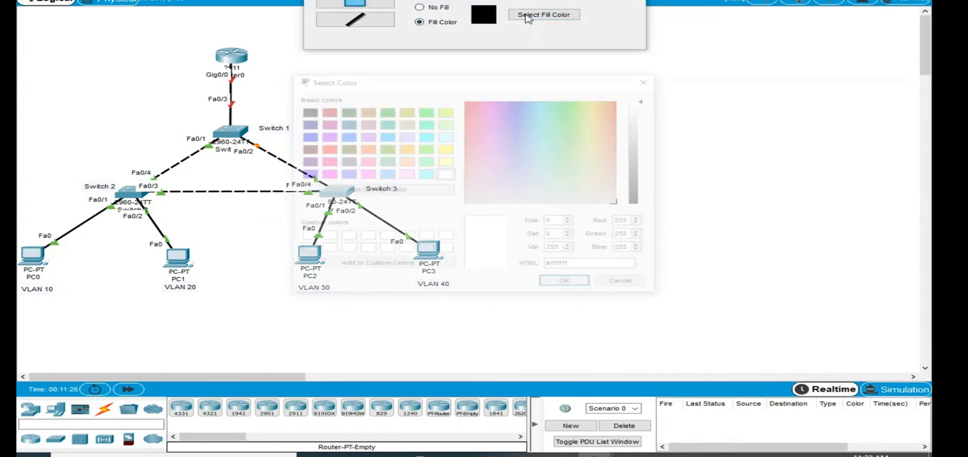
click(445, 161)
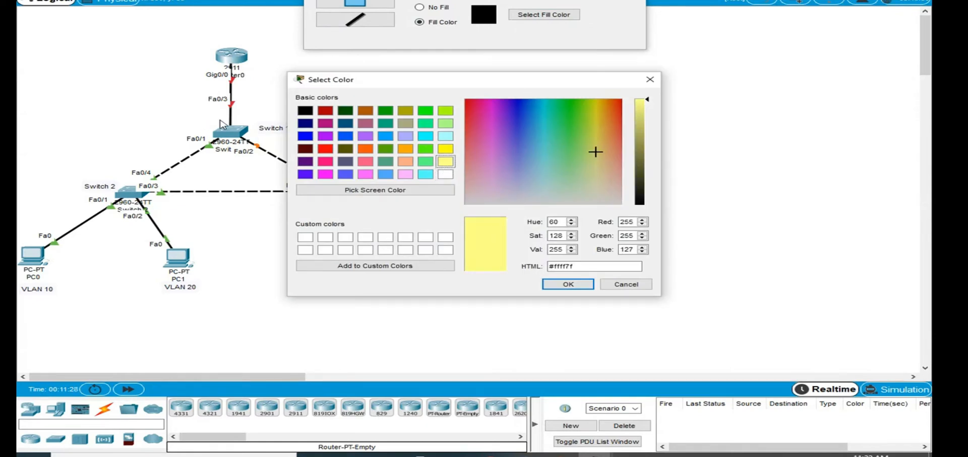
click(568, 284)
drag(171, 108, 309, 168)
key(Escape)
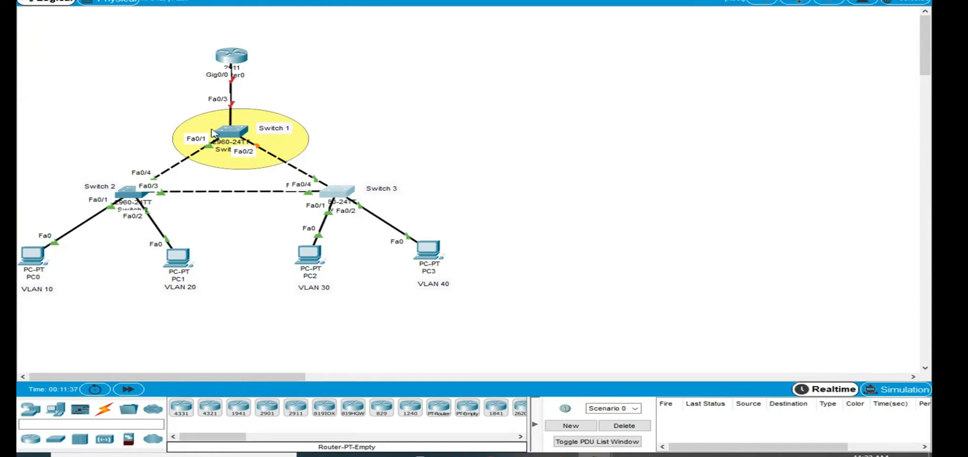
- Open Switch 1's command line and enter global configuration mode
click(228, 132)
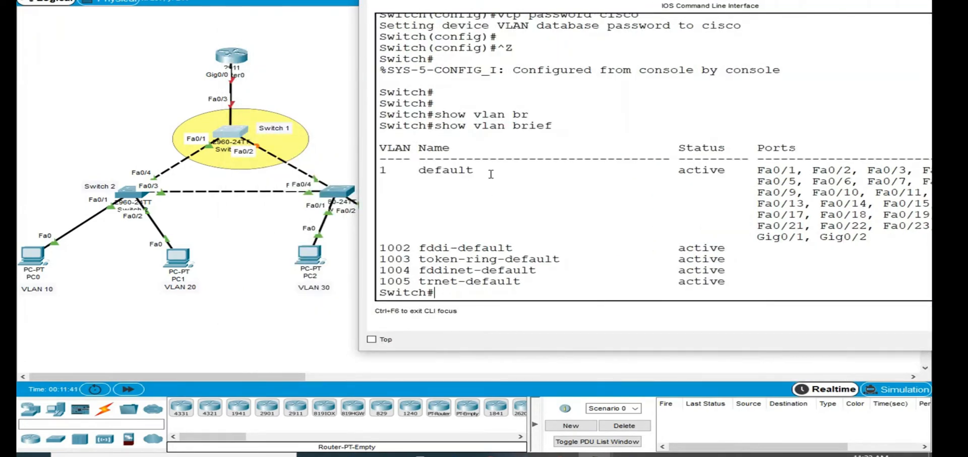
text(conf)
key(Tab)
text(ter)
key(Tab)
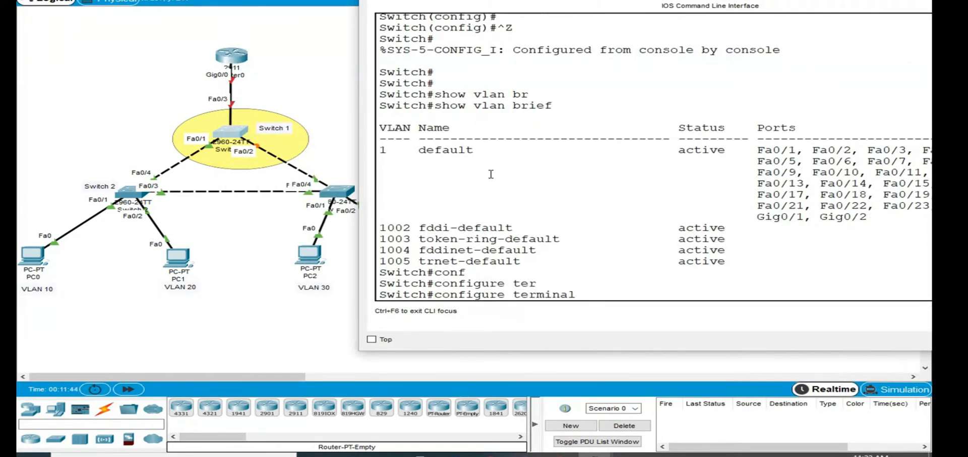
key(Return)
- Create VLAN 10 on Switch 1 and name it HR
text(valn)
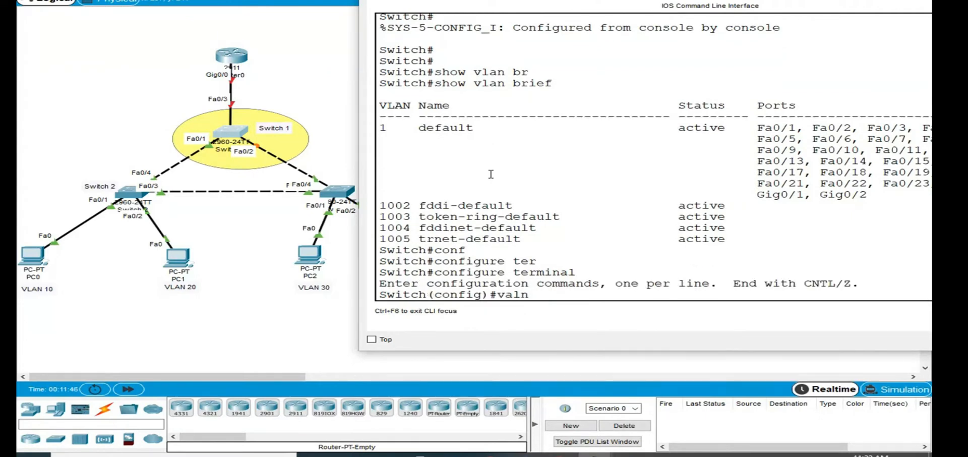
key(BackSpace)
key(BackSpace)
text(l)
key(Tab)
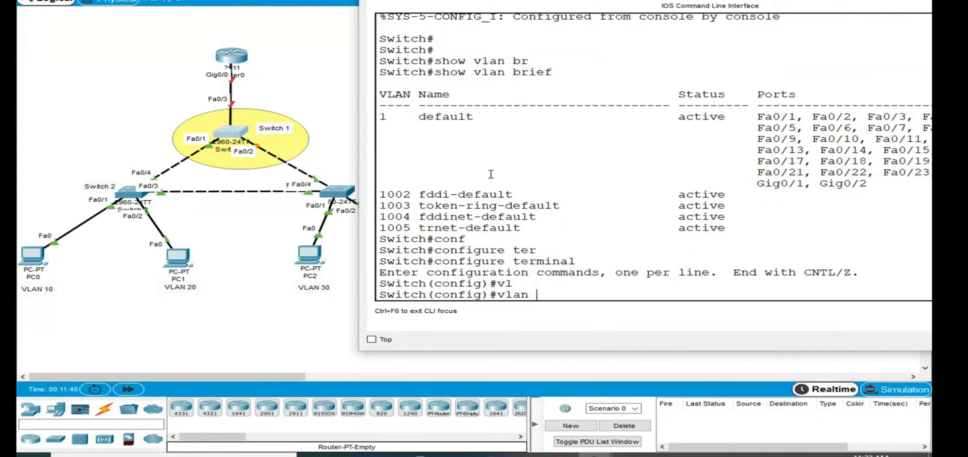
text(10)
key(Return)
text(name H)
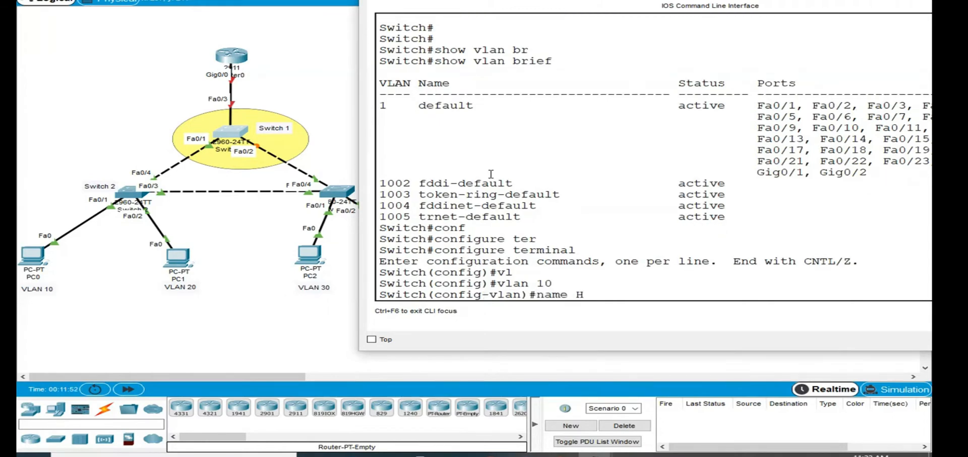
text(R)
key(Return)
- Create VLAN 20 on Switch 1
text(vlan)#vl)
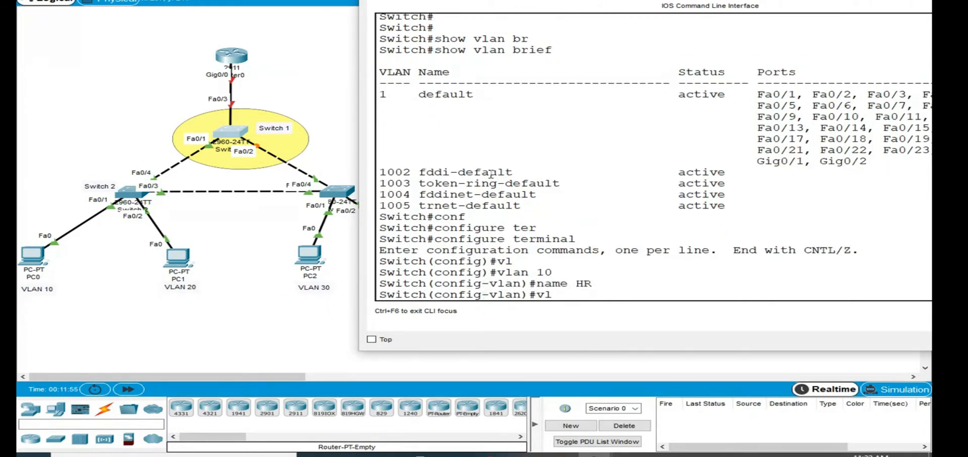
key(BackSpace)
key(BackSpace)
key(Up)
key(Up)
key(BackSpace)
key(BackSpace)
text(20)
key(Return)
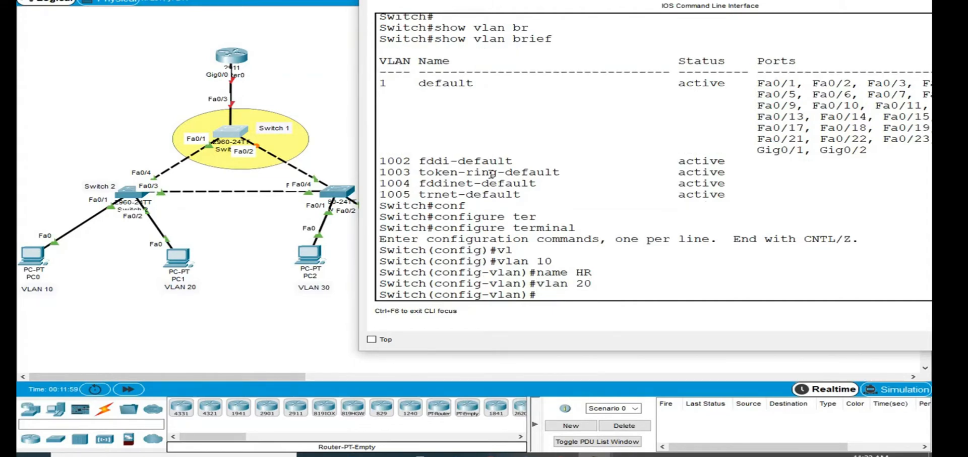
- Name VLAN 20 Accounts
key(Up)
key(Up)
key(BackSpace)
key(BackSpace)
text(Accounting)
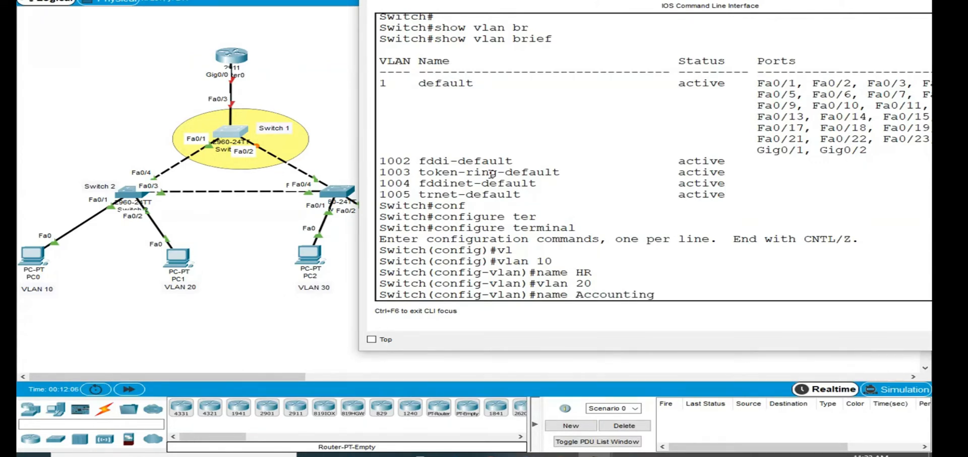
key(BackSpace)
key(BackSpace)
key(BackSpace)
text(s)
key(Return)
- Create VLAN 30 on Switch 1 and name it IT
key(Up)
key(Up)
key(Up)
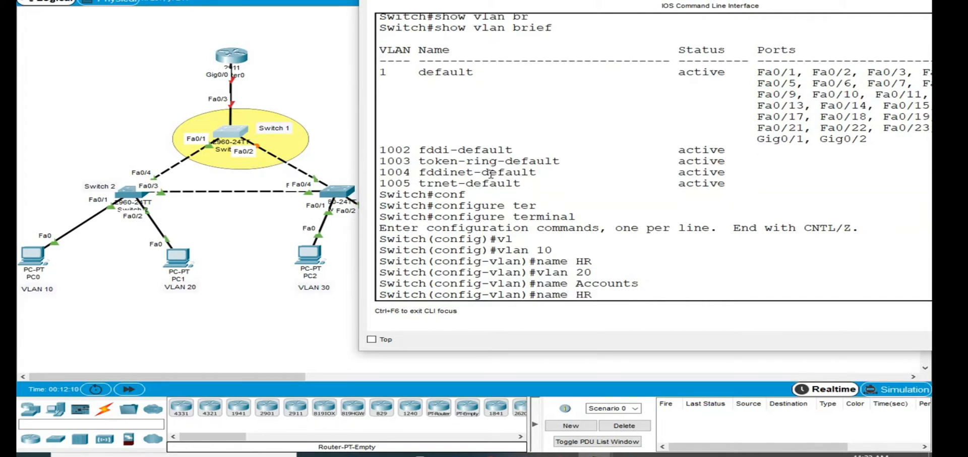
key(BackSpace)
key(BackSpace)
text(30)
key(Return)
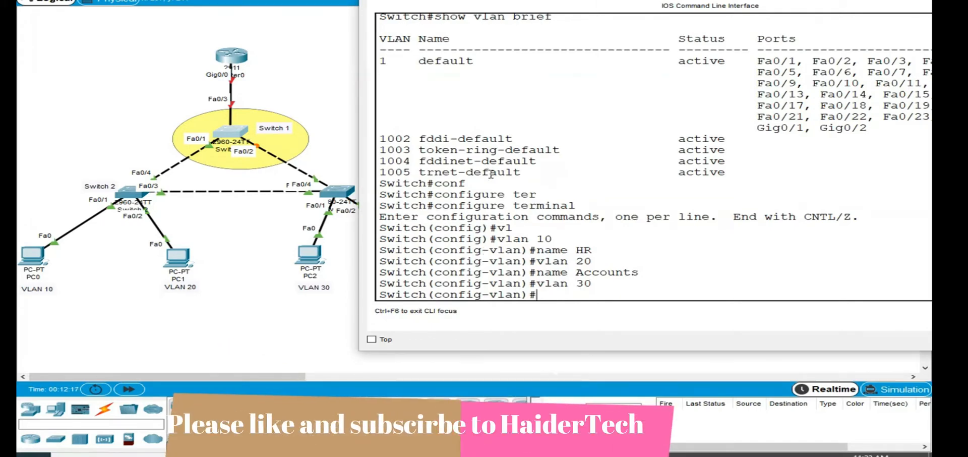
text(name IT)
key(Return)
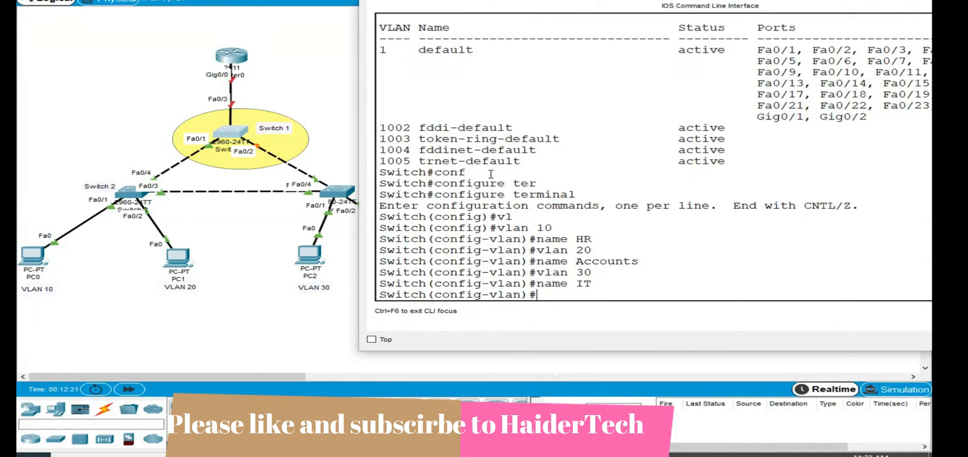
- Create VLAN 40 on Switch 1 and name it Engineering
key(Up)
key(Up)
key(BackSpace)
key(BackSpace)
text(40)
key(Return)
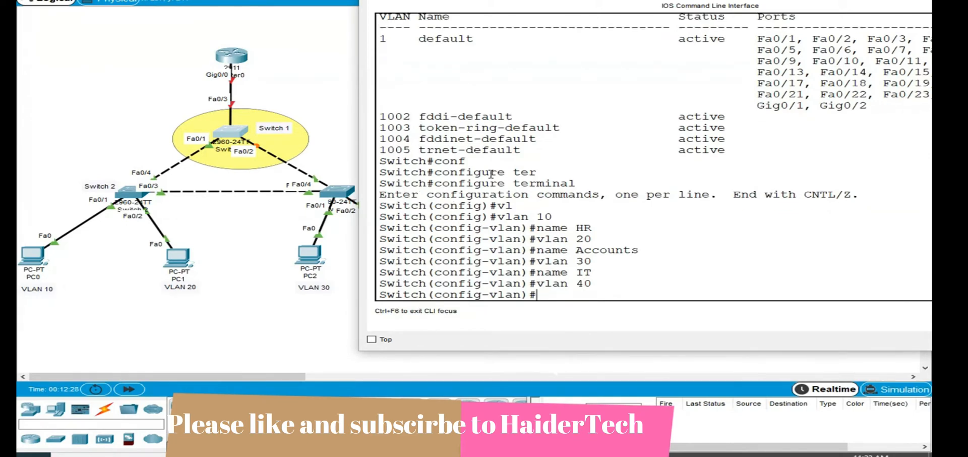
text(name )
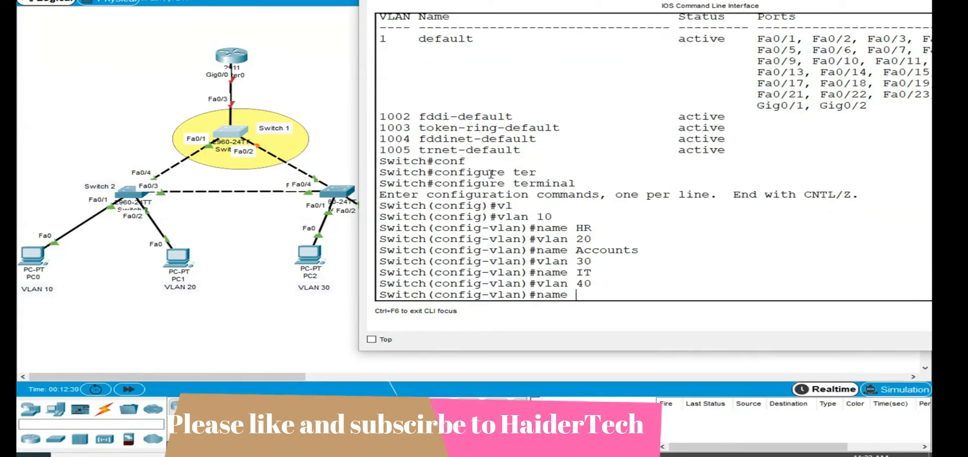
text(Engineering)
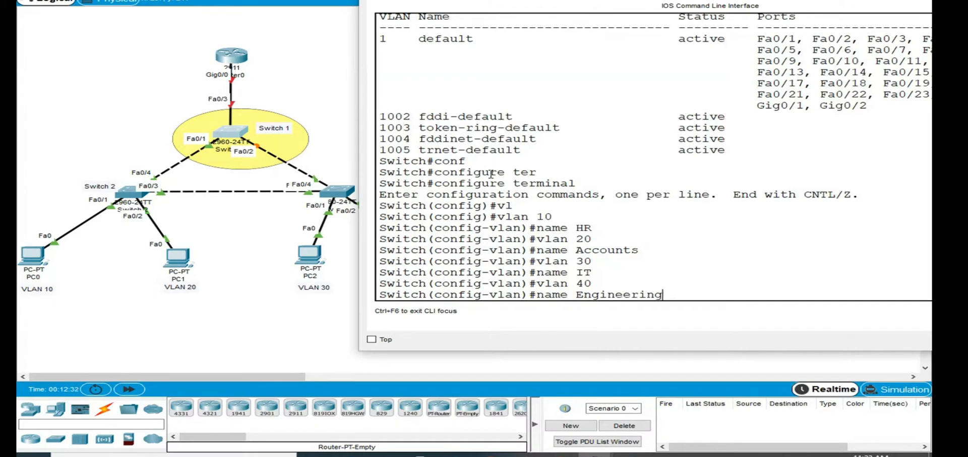
key(Return)
- Leave VLAN configuration mode on Switch 1 for privileged EXEC mode
key(Return)
key(ctrl+z)
key(Return)
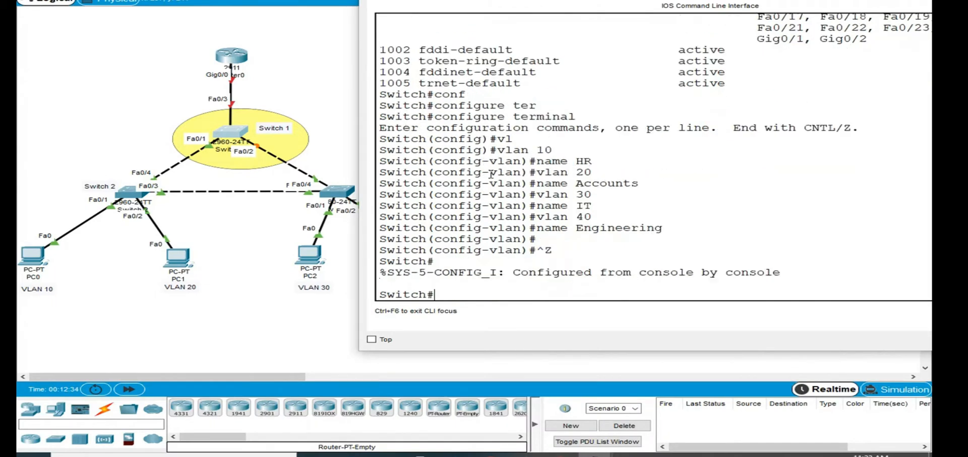
key(Return)
key(Return)
key(Return)
text(vlan br)
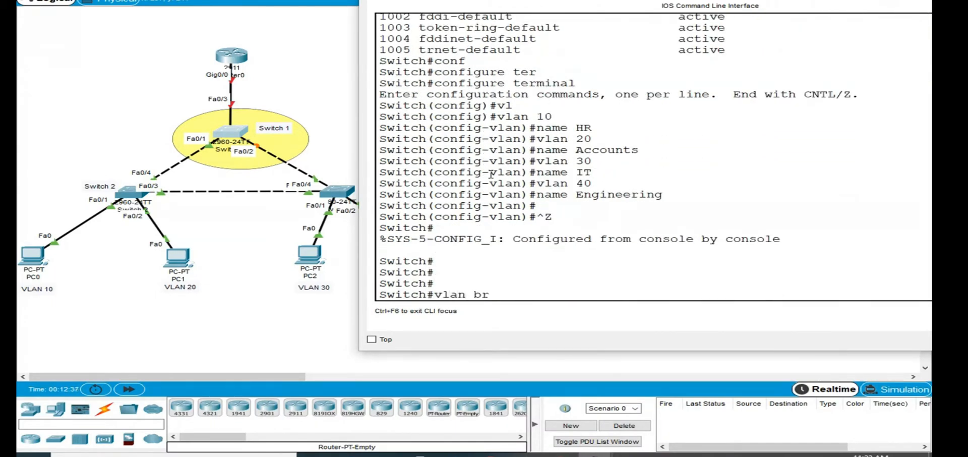
key(Return)
key(Up)
key(BackSpace)
key(BackSpace)
key(BackSpace)
key(BackSpace)
key(BackSpace)
key(BackSpace)
key(BackSpace)
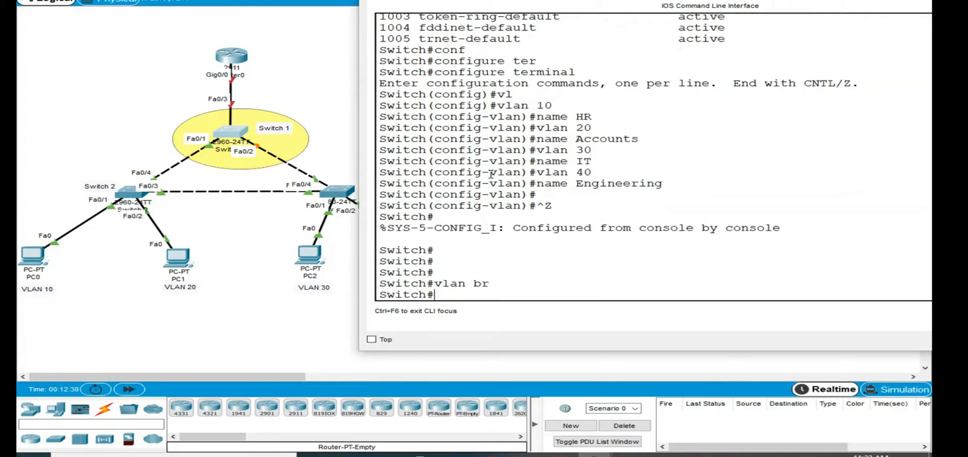
- Display the VLAN table of Switch 1 with show vlan brief
text(show vlan br)
key(Tab)
key(Return)
key(Return)
key(Return)
key(Return)
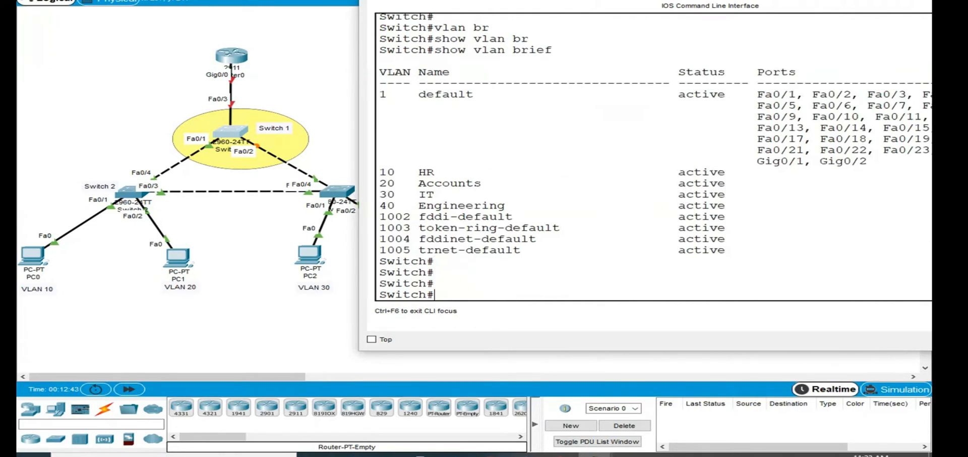
- Highlight the rows of VLANs 10 to 40 in Switch 1's VLAN table
drag(387, 171, 726, 205)
drag(726, 205, 385, 183)
click(397, 188)
- Check Switch 2's VLAN table with show vlan brief in an enlarged command line window, then close the window
click(130, 193)
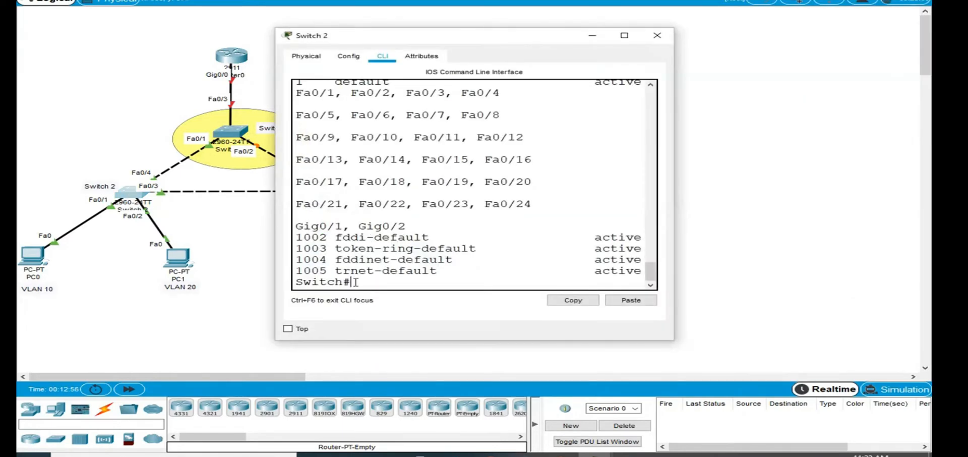
key(Up)
key(Return)
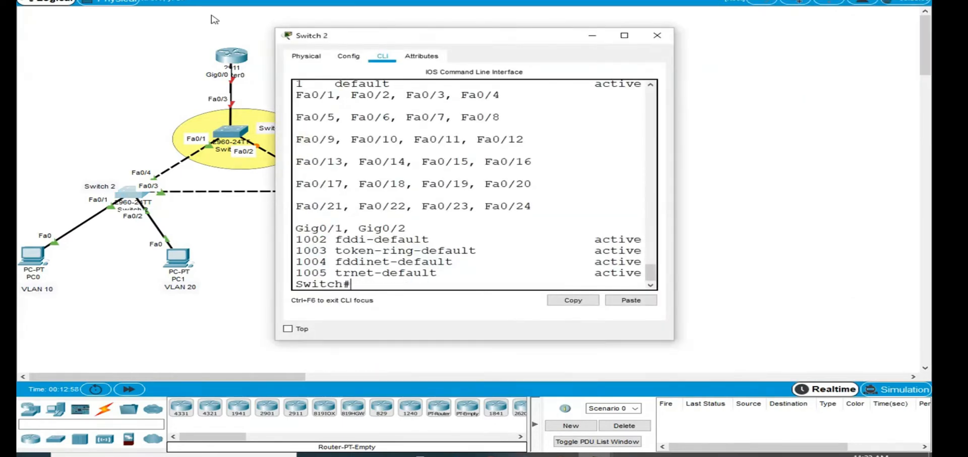
drag(676, 333, 829, 334)
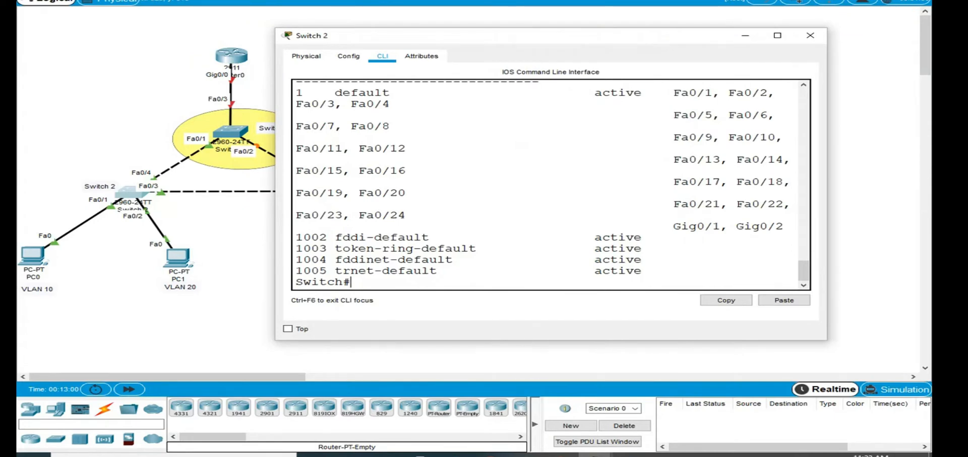
drag(531, 339, 528, 415)
key(Up)
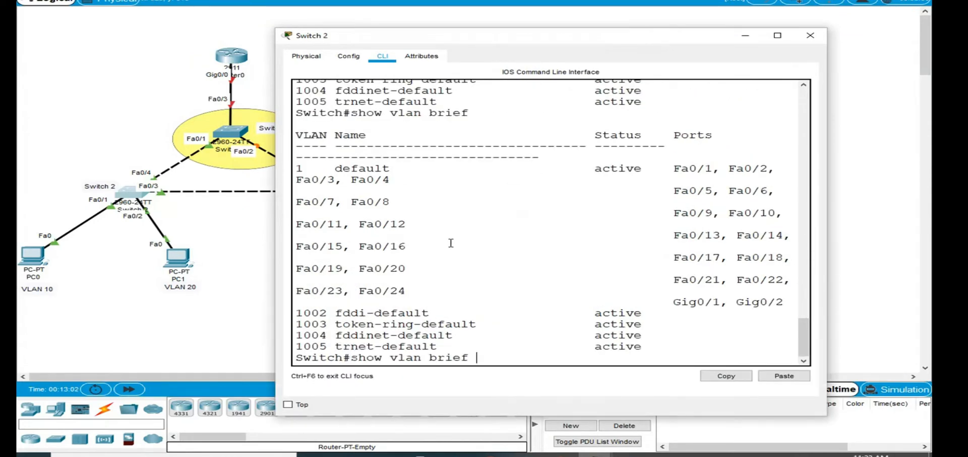
key(Return)
click(810, 35)
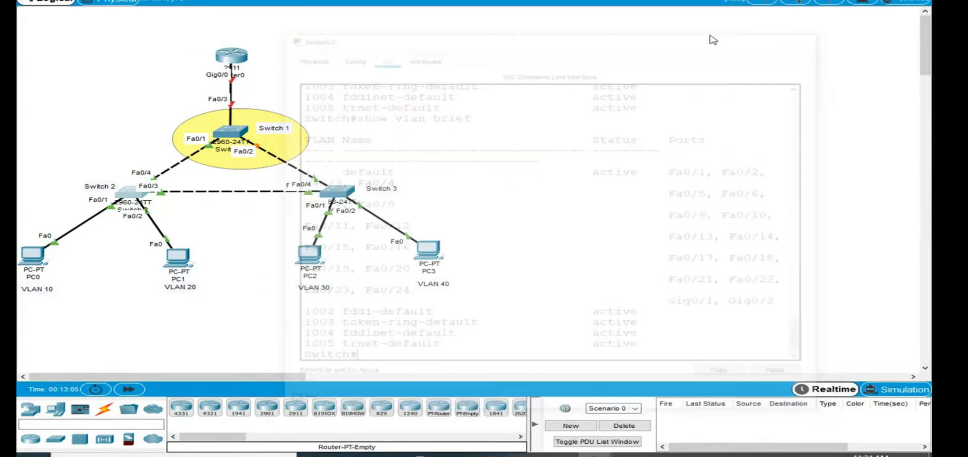
- Return to Switch 1's command line and enter global configuration mode
click(229, 132)
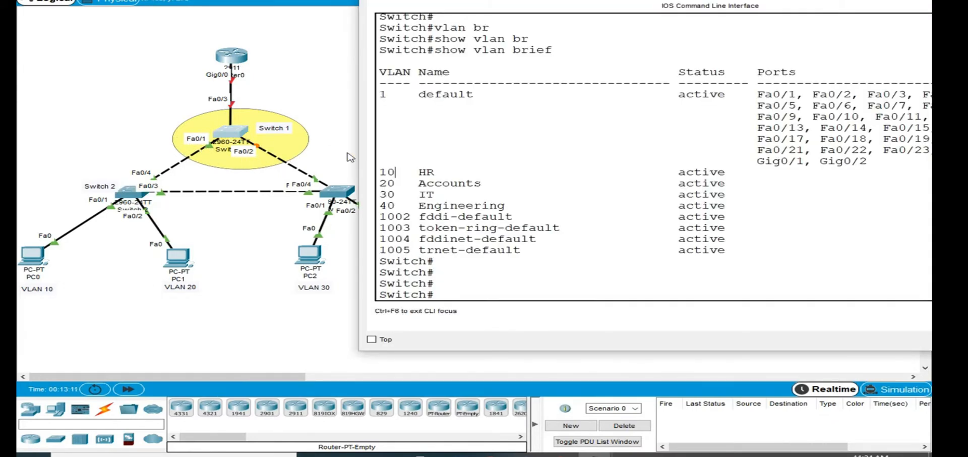
text(conf)
key(Tab)
text(ter)
key(Tab)
key(Return)
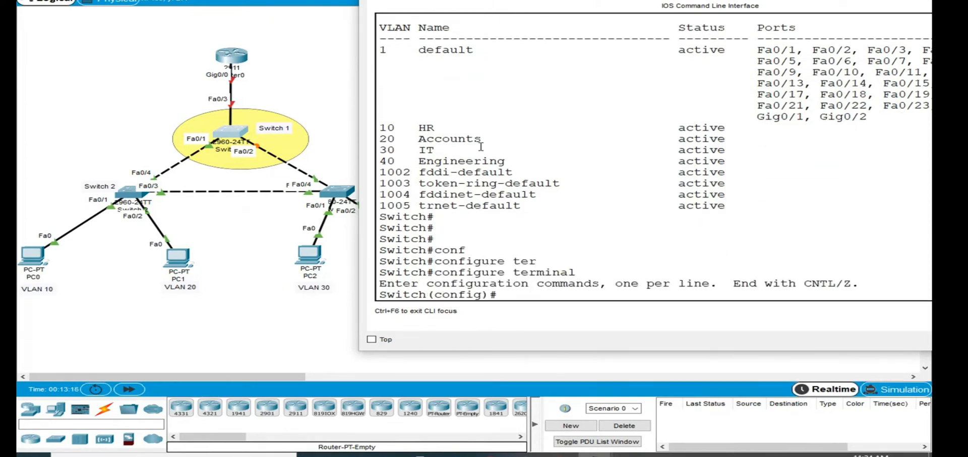
text(fas)
key(Tab)
key(BackSpace)
key(BackSpace)
key(BackSpace)
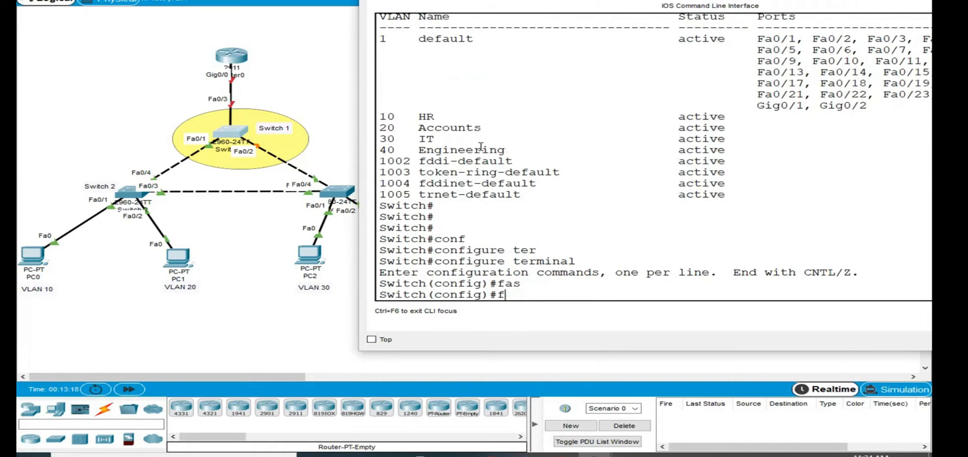
- Enter interface configuration mode for FastEthernet 0/1 on Switch 1
text(int fa)
key(Tab)
text(0)
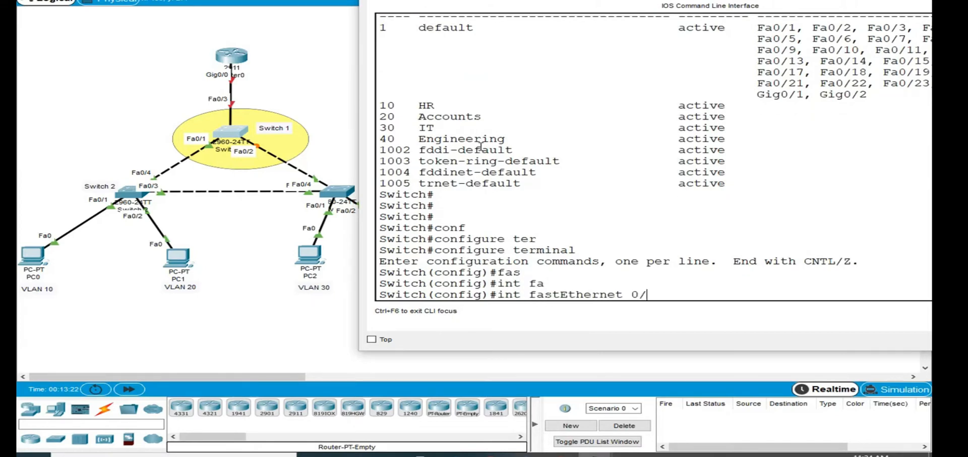
text(/1)
key(Return)
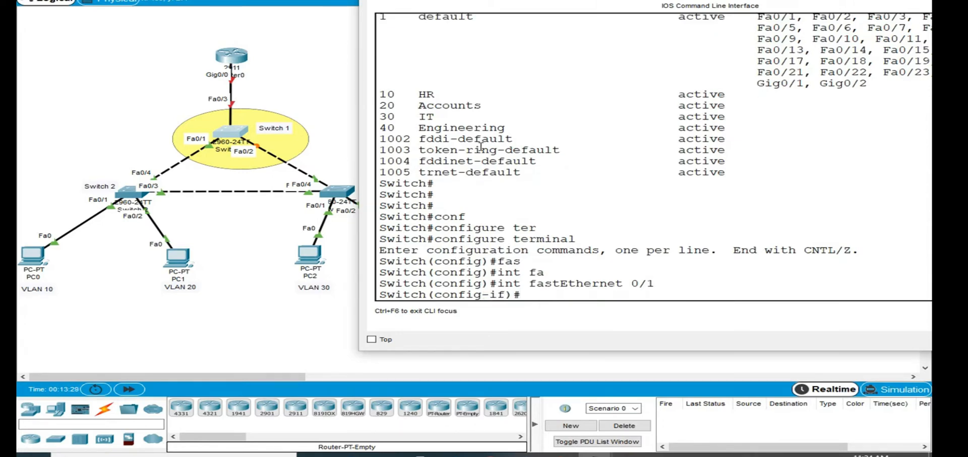
- Set FastEthernet 0/1 on Switch 1 to trunk mode and exit to global configuration mode
text(swi)
key(Tab)
text(mo)
key(Tab)
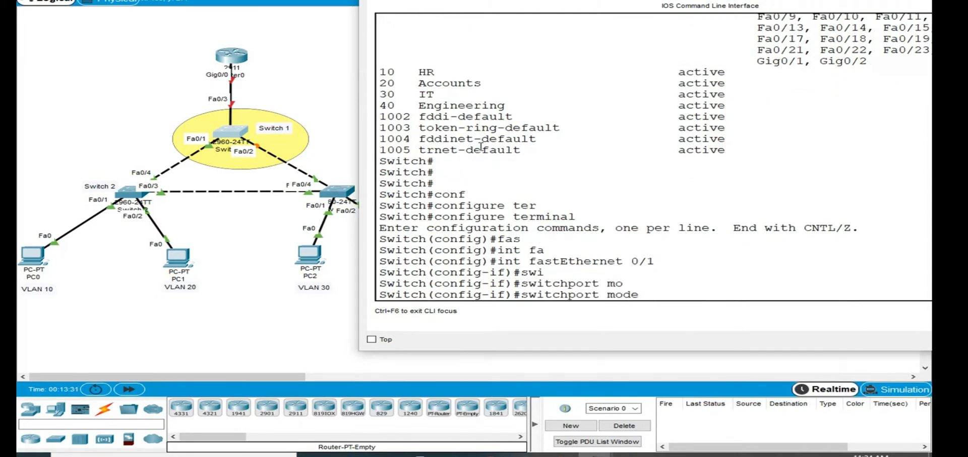
text(tr)
key(Tab)
key(Return)
key(Return)
key(Return)
key(Return)
key(Return)
key(Return)
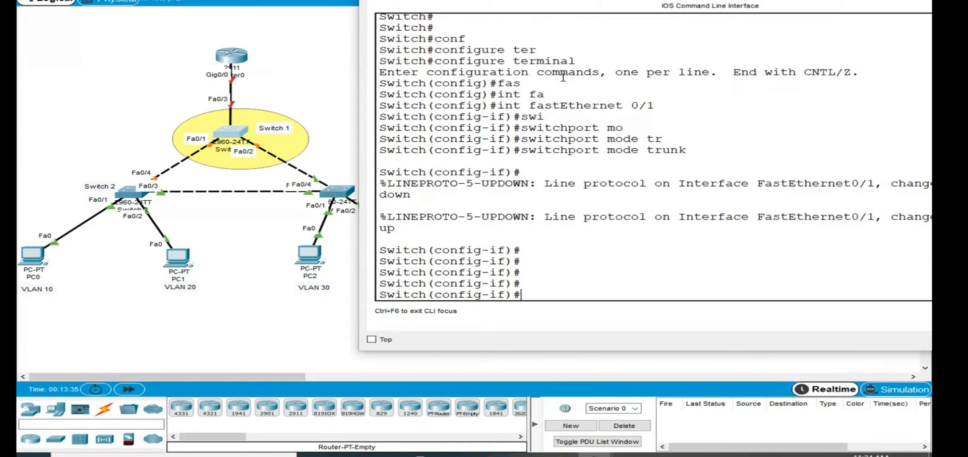
text(exit)
key(Return)
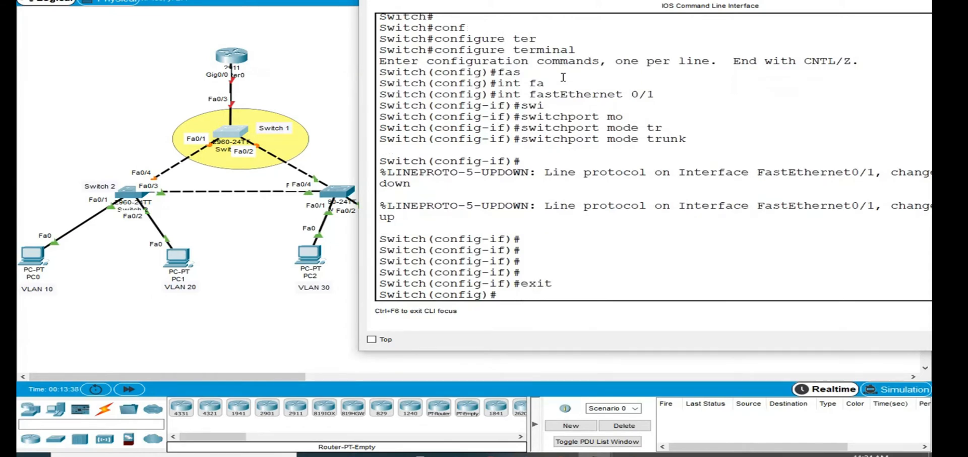
- Enter interface configuration mode for FastEthernet 0/2 on Switch 1
text(int)
key(Tab)
text(fas)
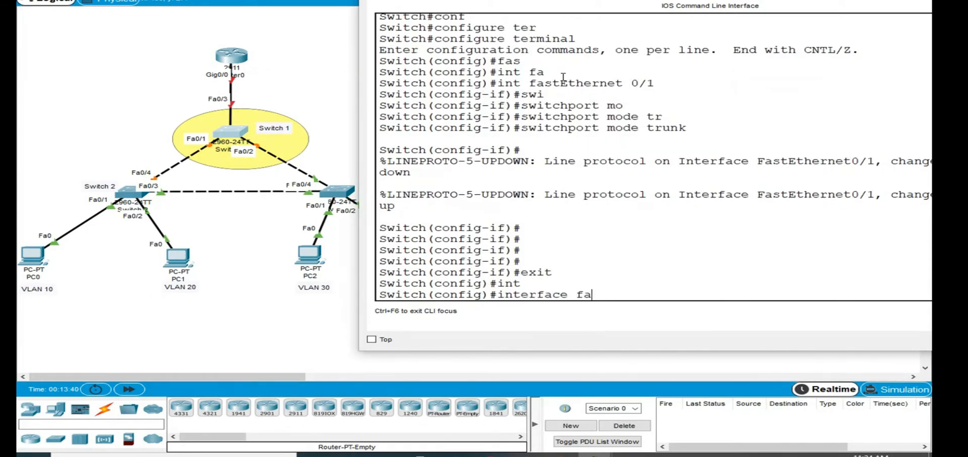
key(Tab)
text(0/2)
key(Return)
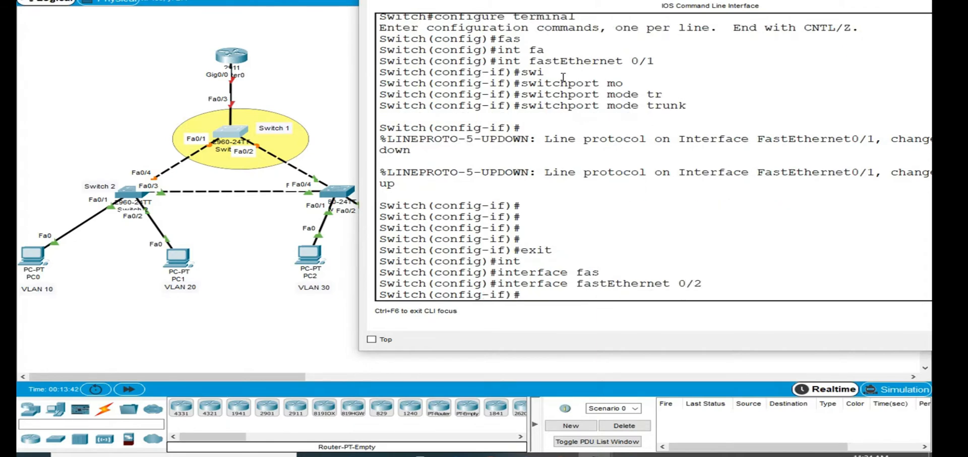
- Set FastEthernet 0/2 on Switch 1 to trunk mode and exit to global configuration mode
text(swi)
key(Tab)
text(modwe)
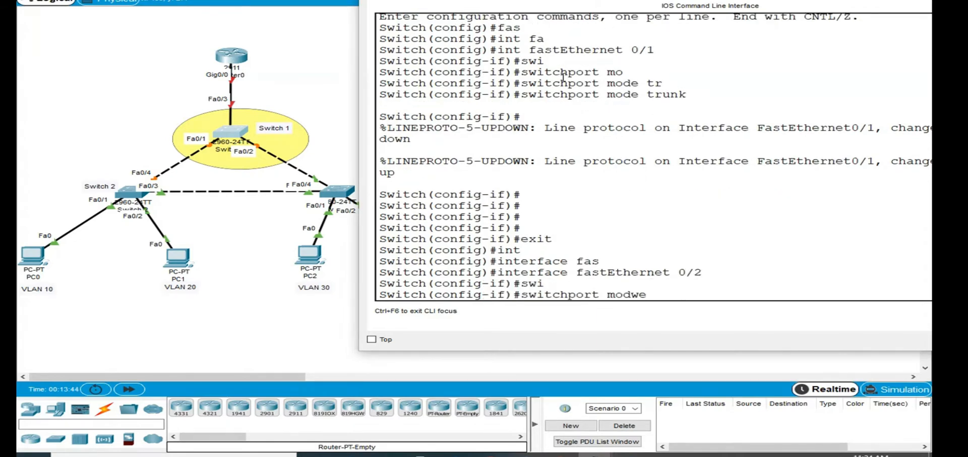
key(BackSpace)
key(BackSpace)
key(Tab)
text(tru)
key(Tab)
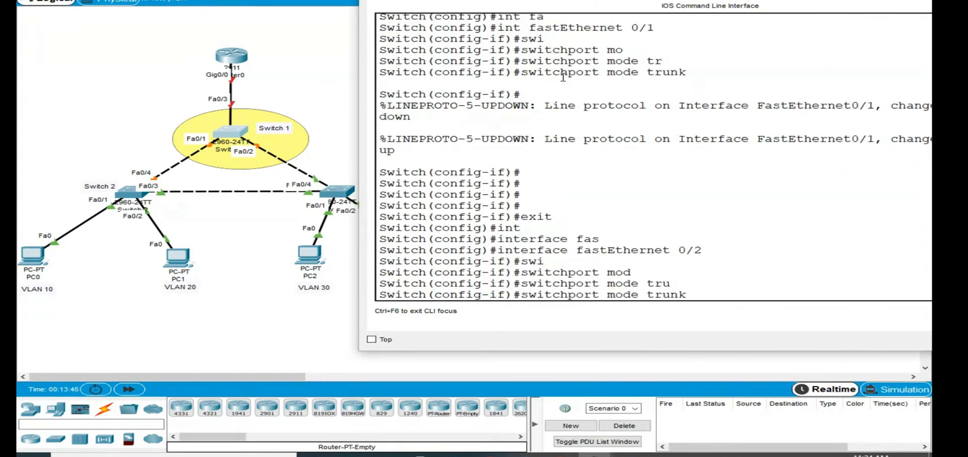
key(Return)
key(Return)
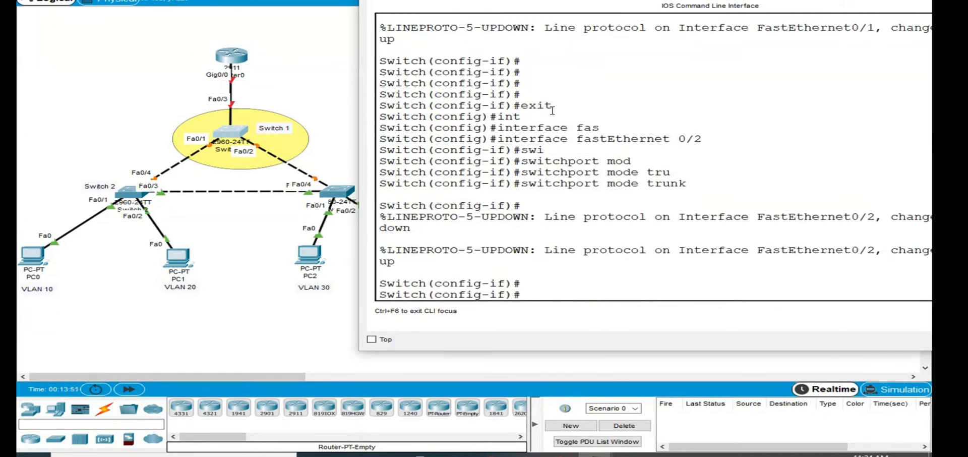
text(exit)
key(Return)
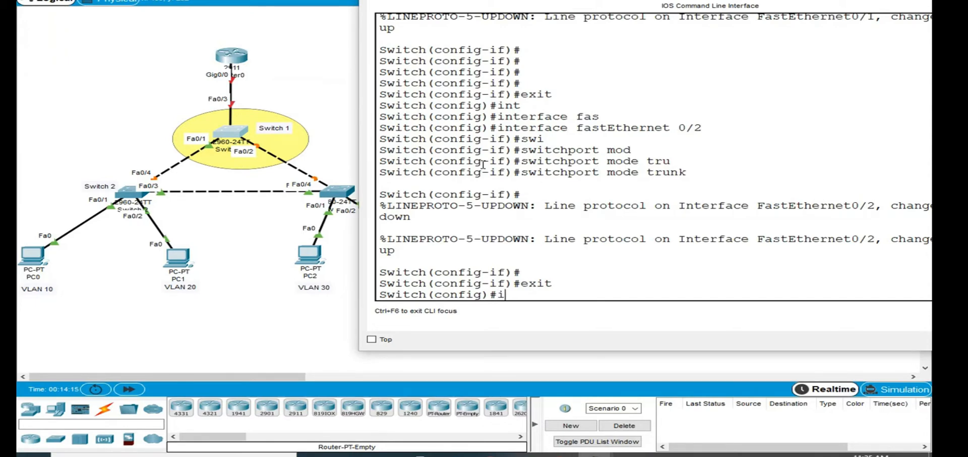
- Enter interface configuration mode for FastEthernet 0/3 on Switch 1
text(nt fas)
key(Tab)
text(0)
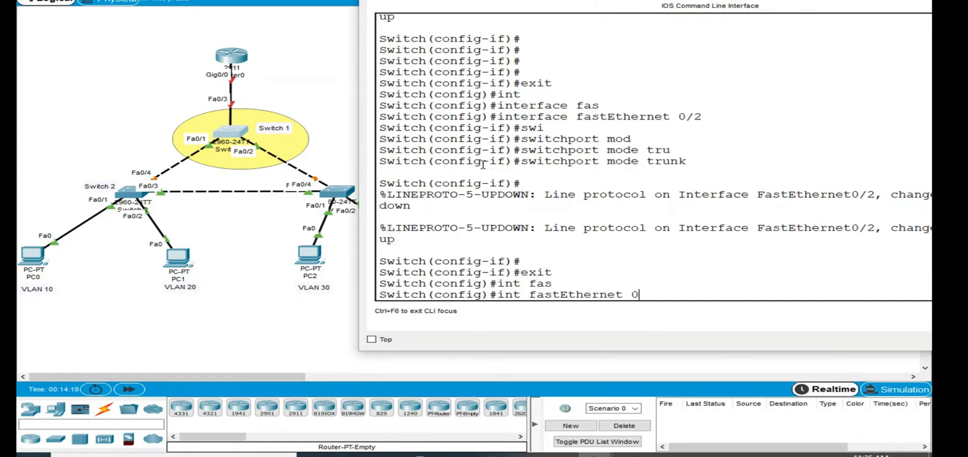
text(/3)
key(Return)
- Set FastEthernet 0/3 on Switch 1 to trunk mode with switchport mode trunk
text(s)
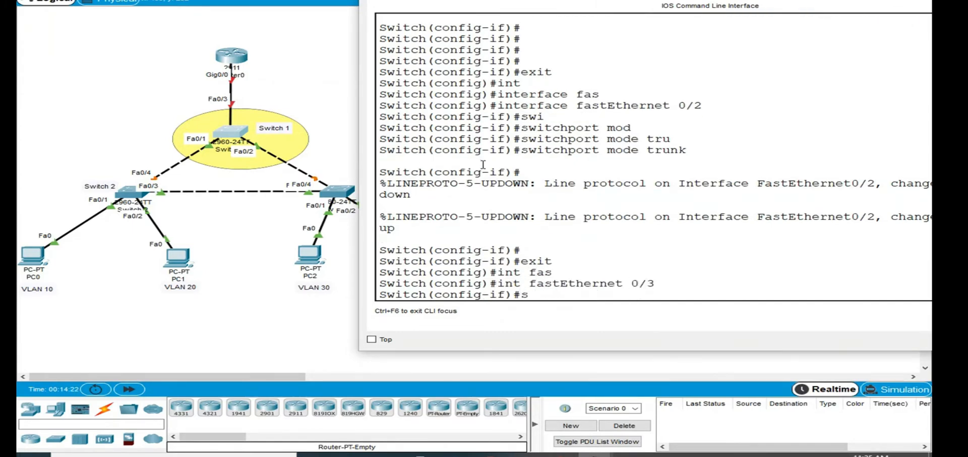
text(wi)
key(Tab)
text(mo)
key(Tab)
text(tr)
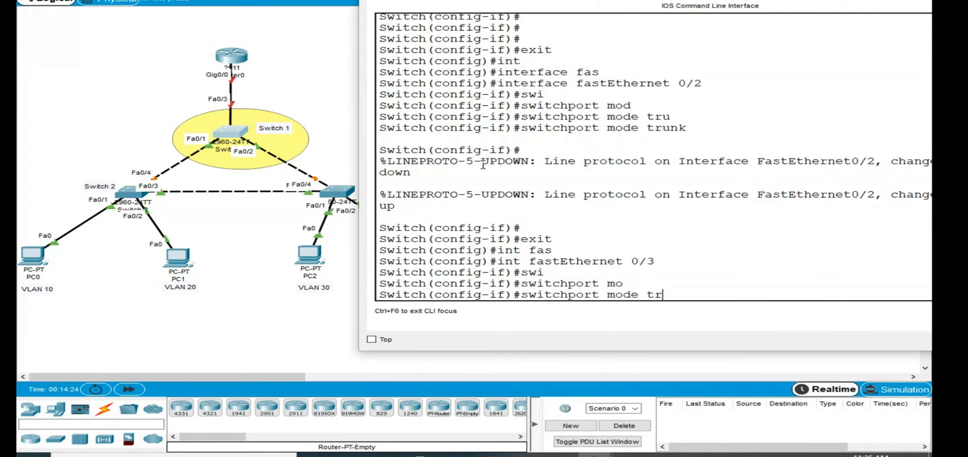
key(Tab)
key(Return)
key(Return)
key(Return)
key(Return)
key(Return)
key(Return)
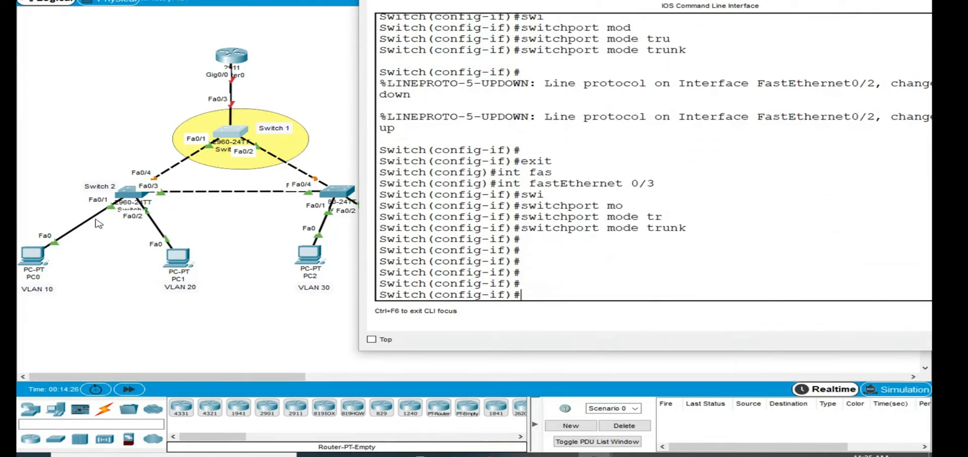
- Return Switch 1 to privileged EXEC mode and fast-forward the simulation time twice
key(ctrl+z)
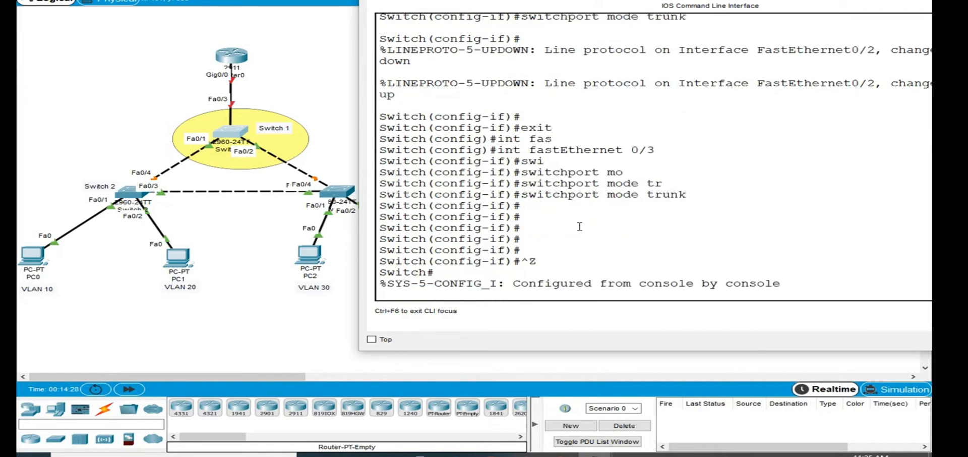
key(Return)
key(Return)
key(Return)
key(Return)
key(Return)
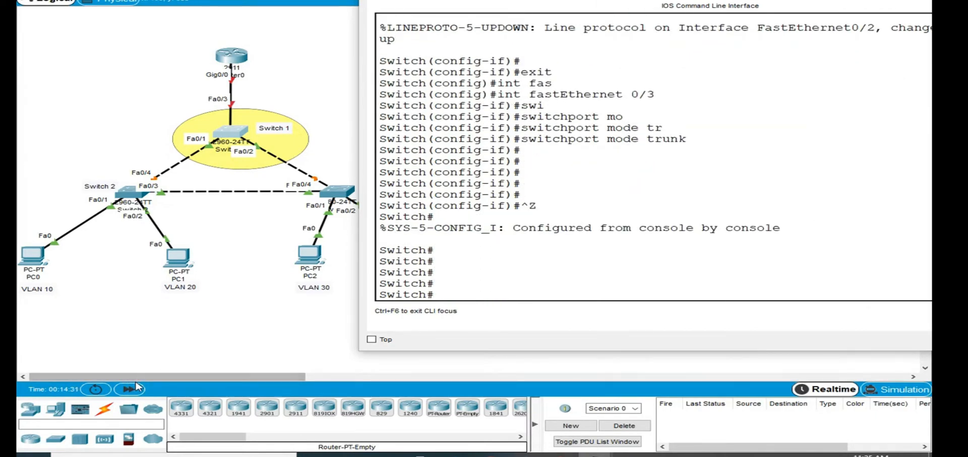
click(130, 389)
click(132, 390)
click(133, 391)
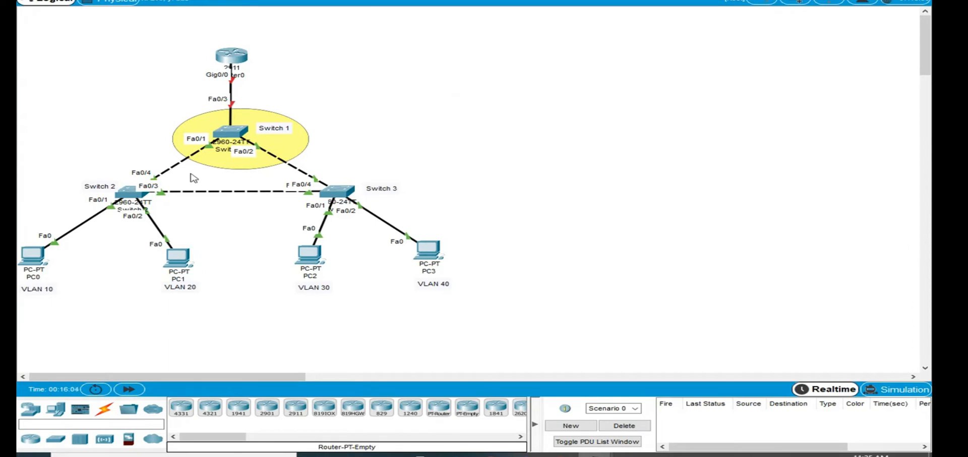
drag(57, 156, 177, 229)
drag(301, 166, 343, 215)
- Check Switch 2 for VLANs 10 to 40 with show vlan brief in an enlarged command line window, then return to the topology
click(124, 194)
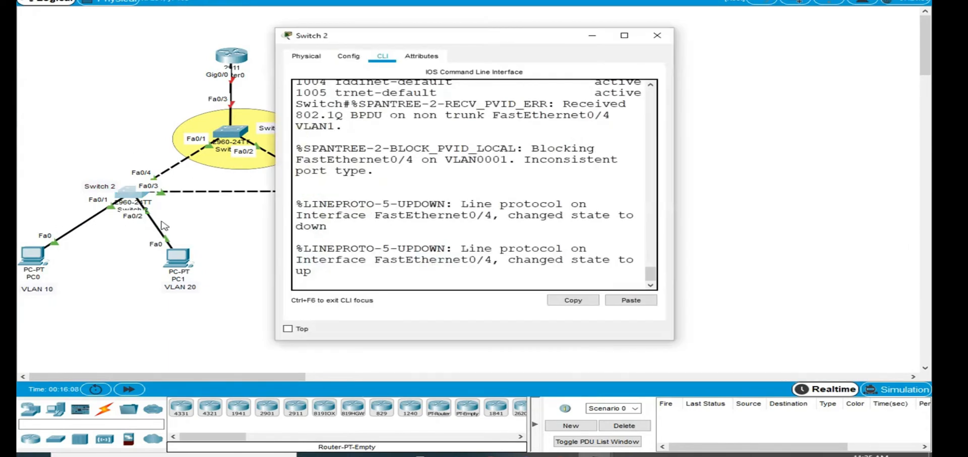
key(Return)
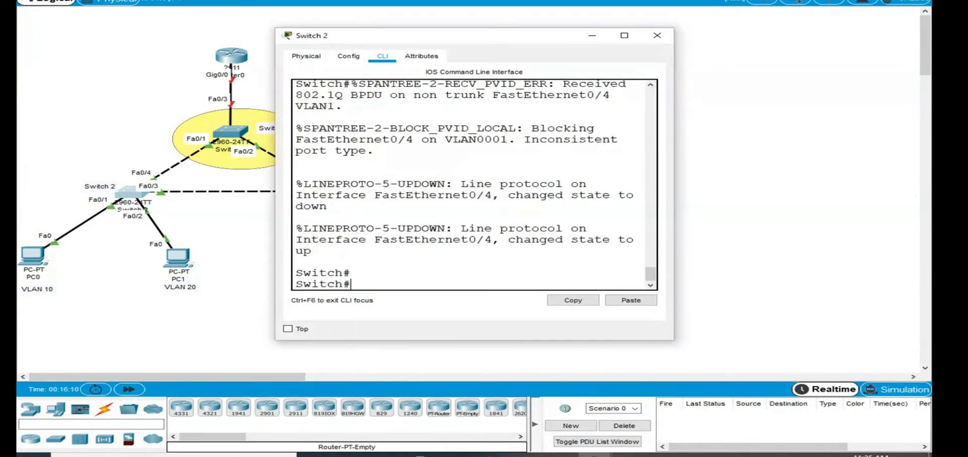
text(show vlan brief)
key(Return)
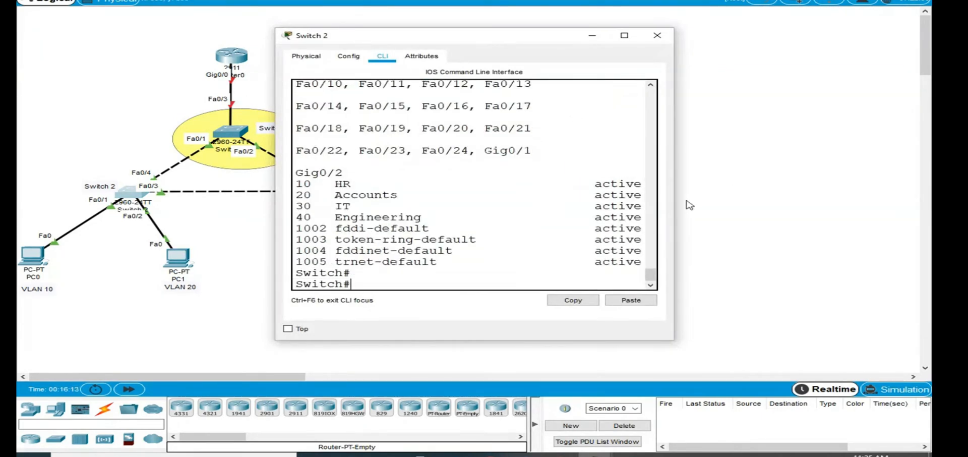
drag(674, 204, 881, 204)
double_click(580, 28)
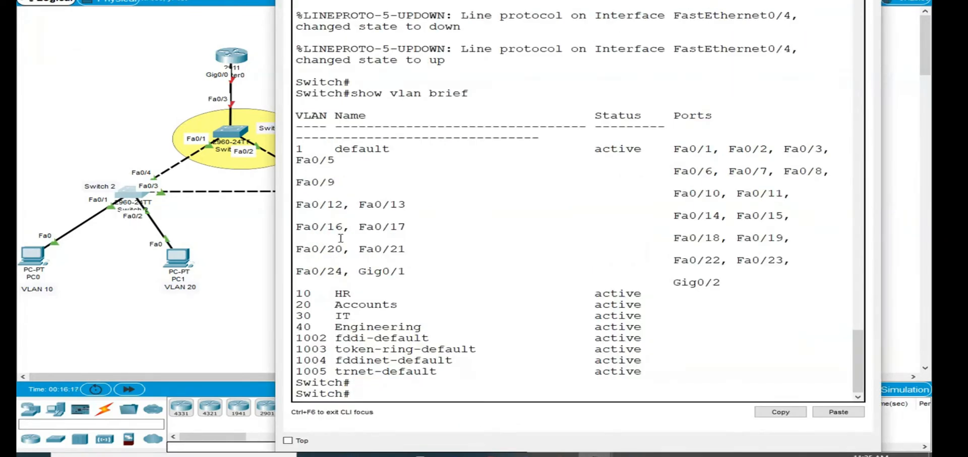
drag(297, 293, 673, 327)
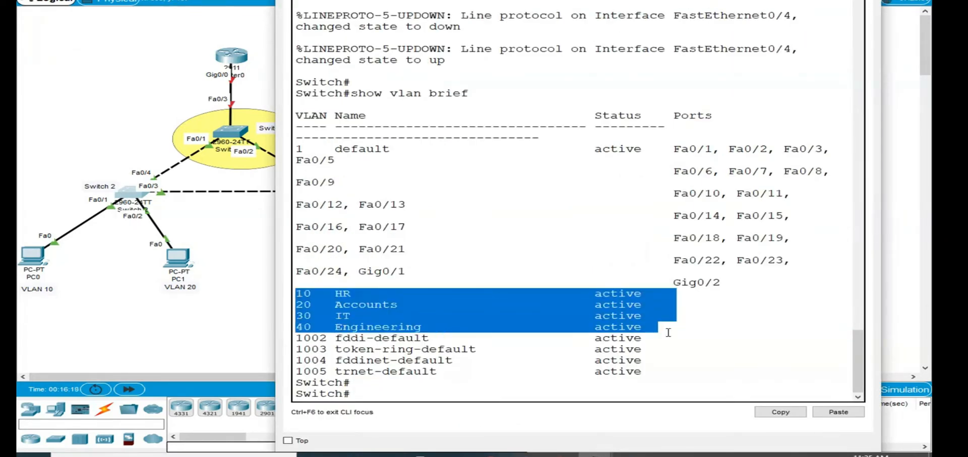
click(45, 330)
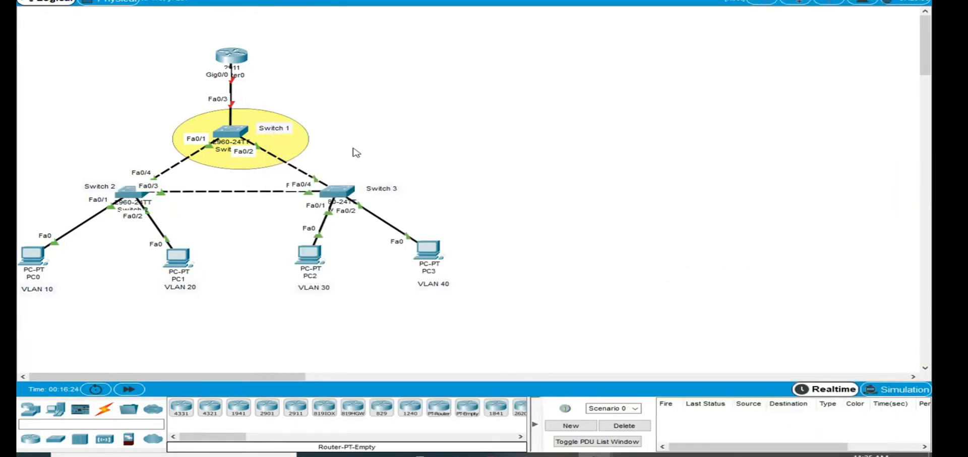
- Open Switch 3's command line and display its VLAN table with show vlan brief
click(339, 195)
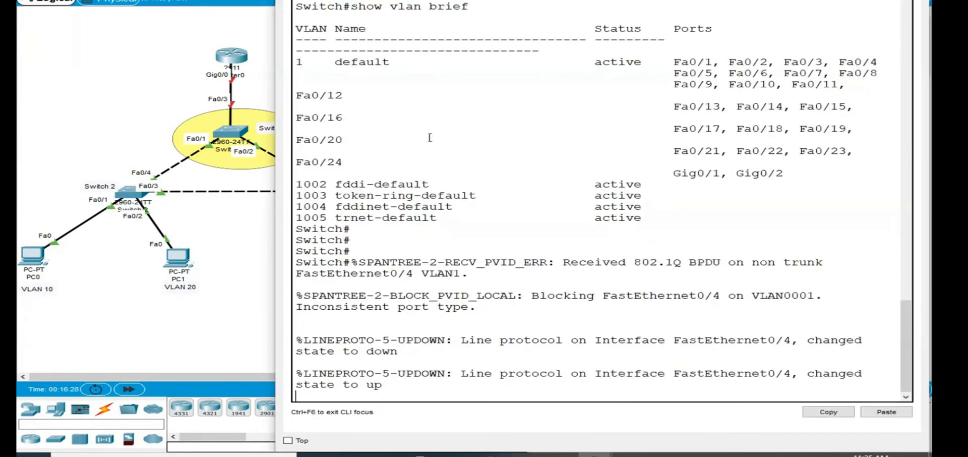
drag(655, 219, 347, 84)
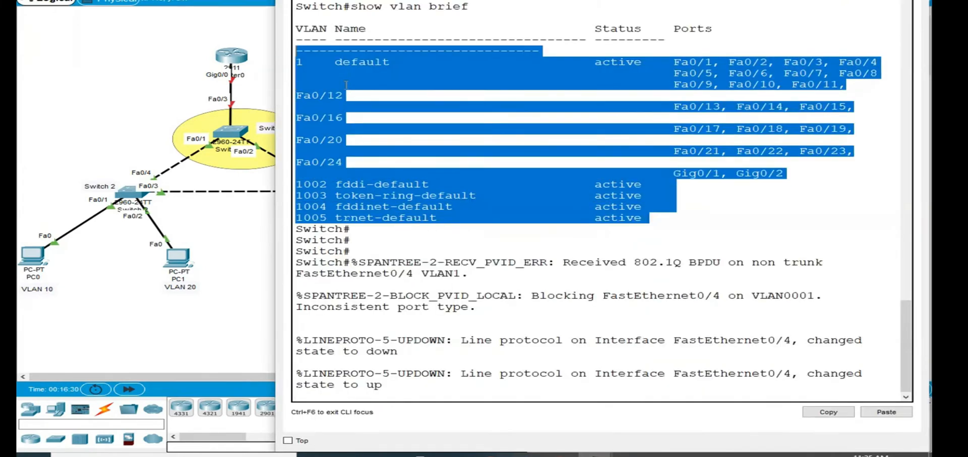
click(402, 385)
key(Return)
key(Return)
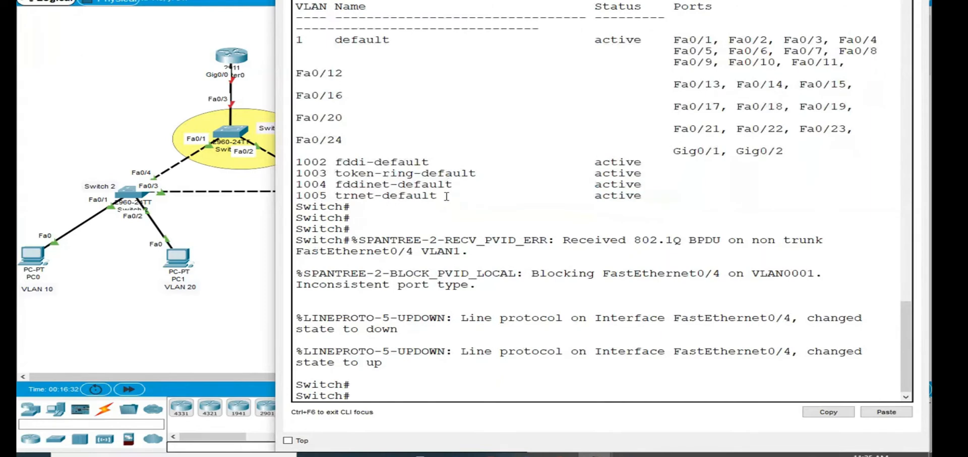
text(show vlan br)
key(Tab)
key(Return)
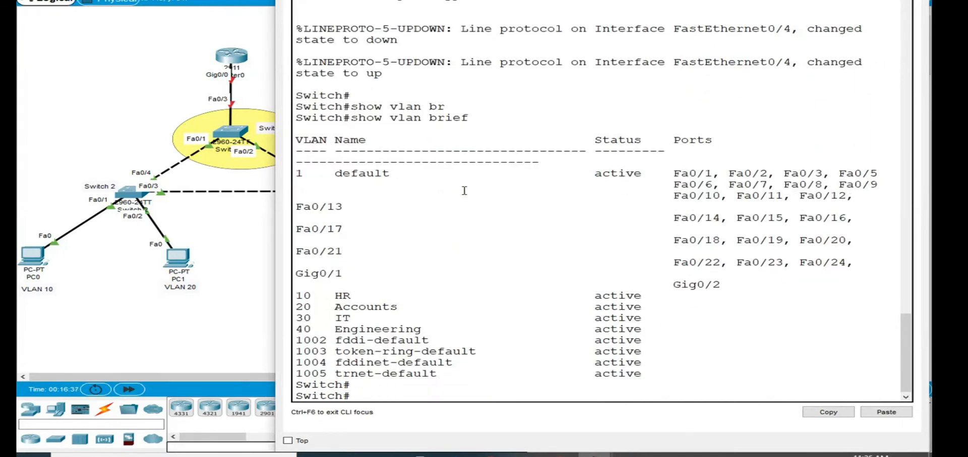
- Highlight VLANs 10 to 40 in Switch 3's VLAN table, then close its window
drag(296, 293, 674, 333)
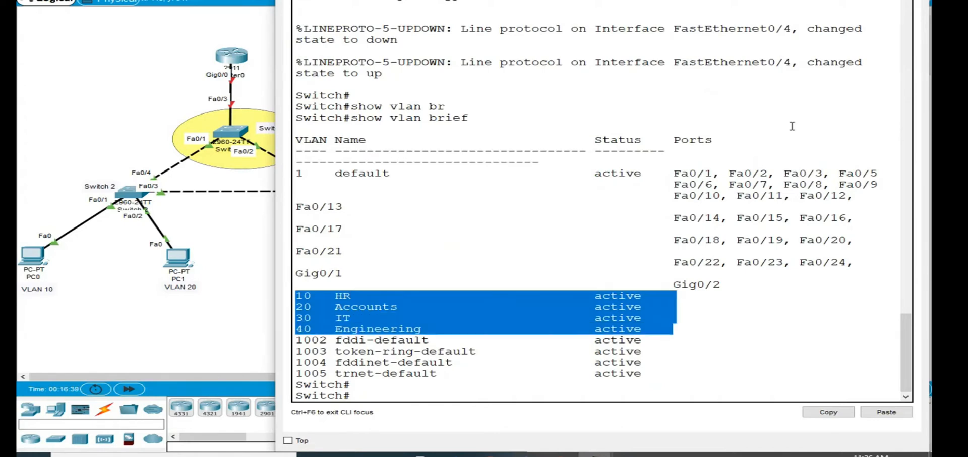
click(899, 1)
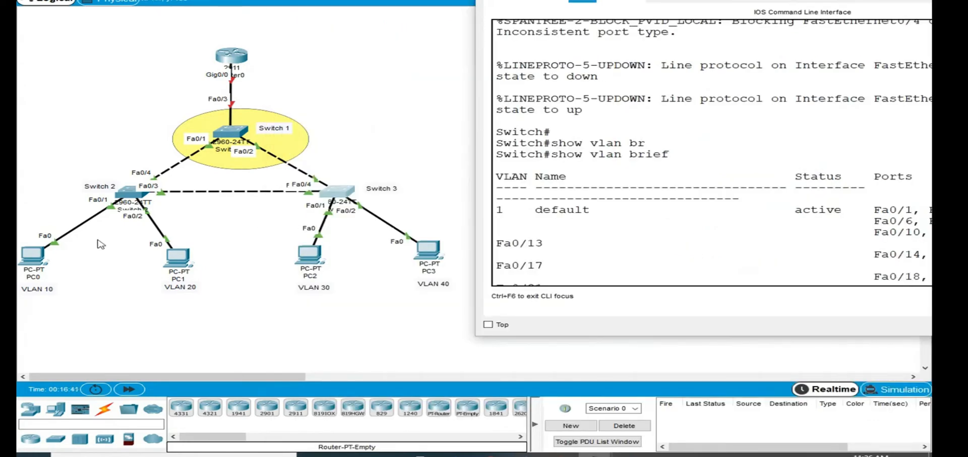
drag(721, 0, 553, 1)
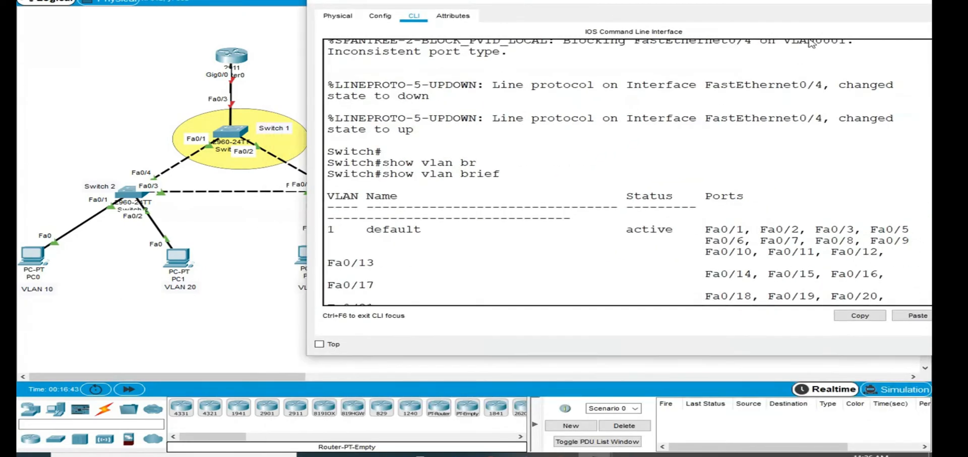
drag(800, 3, 712, 3)
click(862, 1)
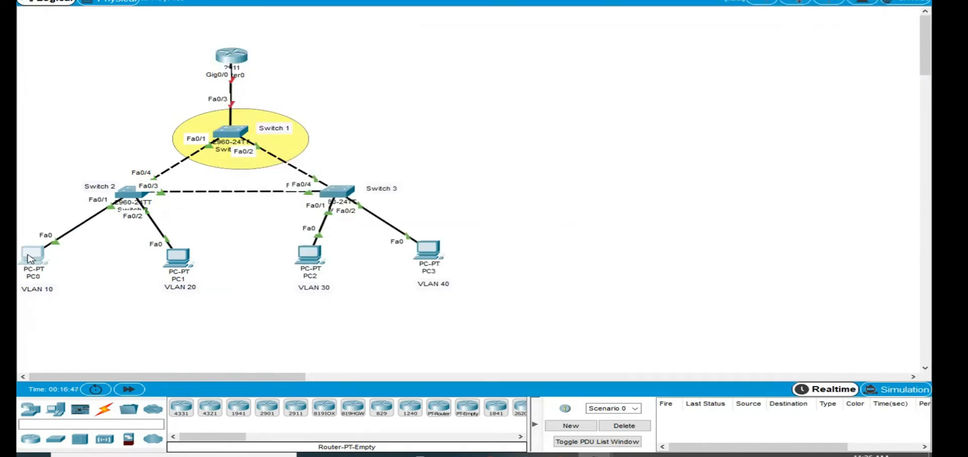
- Move PC1 slightly farther away from PC0 in the topology
drag(182, 264, 193, 266)
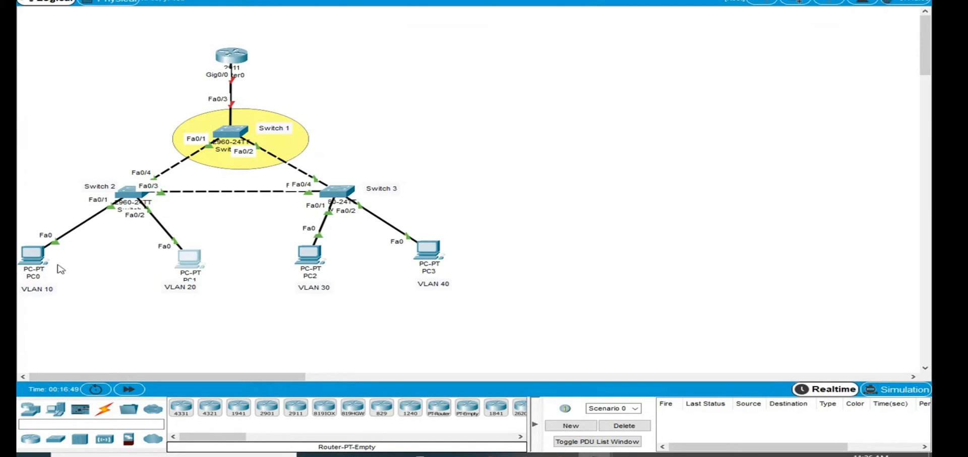
drag(193, 262, 196, 256)
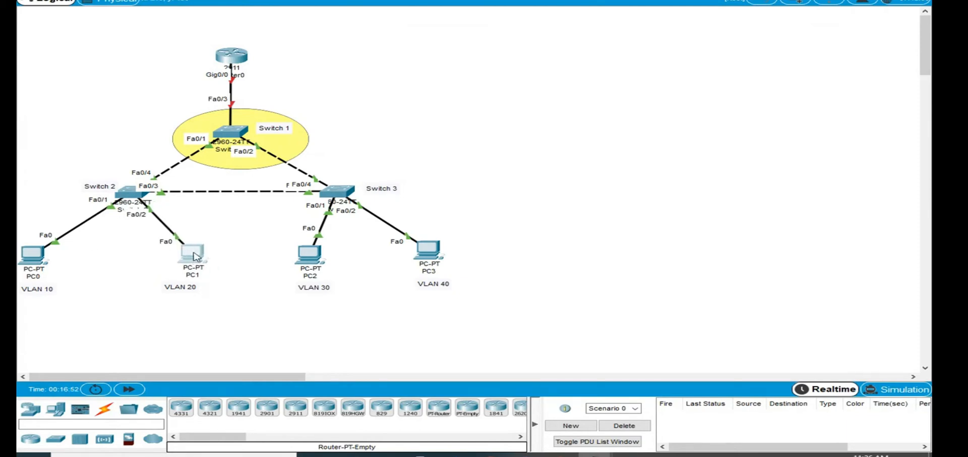
- Open Switch 2's command line and enter global configuration mode with configure terminal
click(133, 193)
click(365, 349)
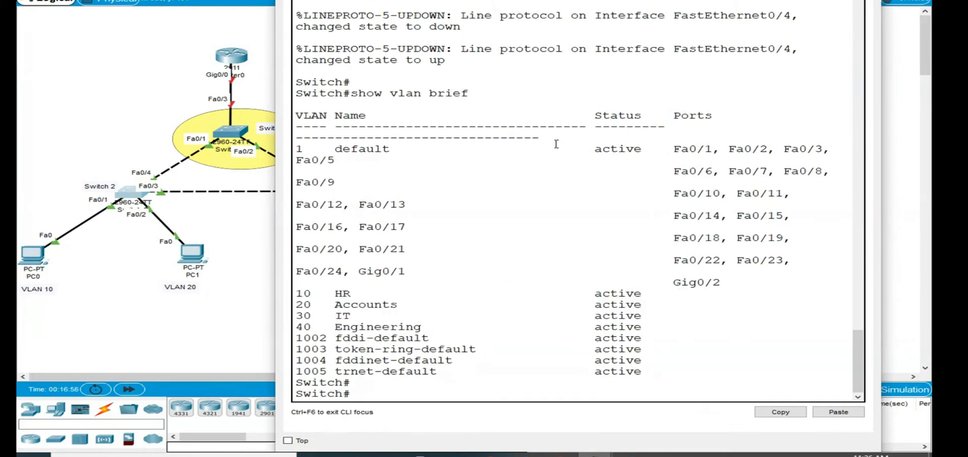
text(eon)
key(Tab)
text(f)
key(Tab)
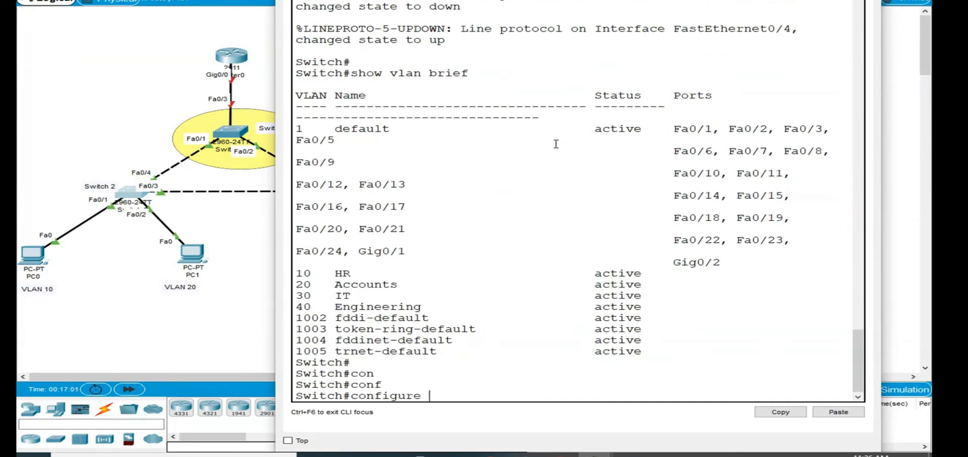
text(ter)
key(Tab)
key(Return)
- Enter interface configuration mode for FastEthernet 0/1 on Switch 2
text(inter)
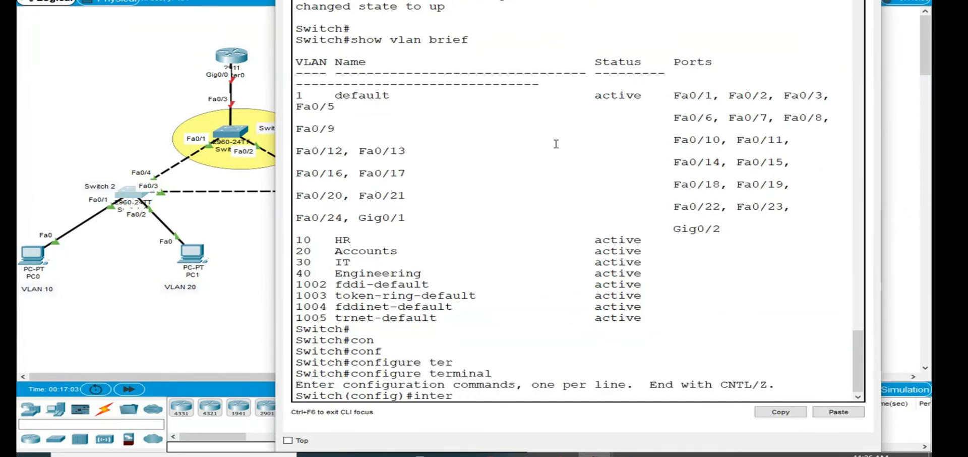
key(Tab)
text(fas)
key(Tab)
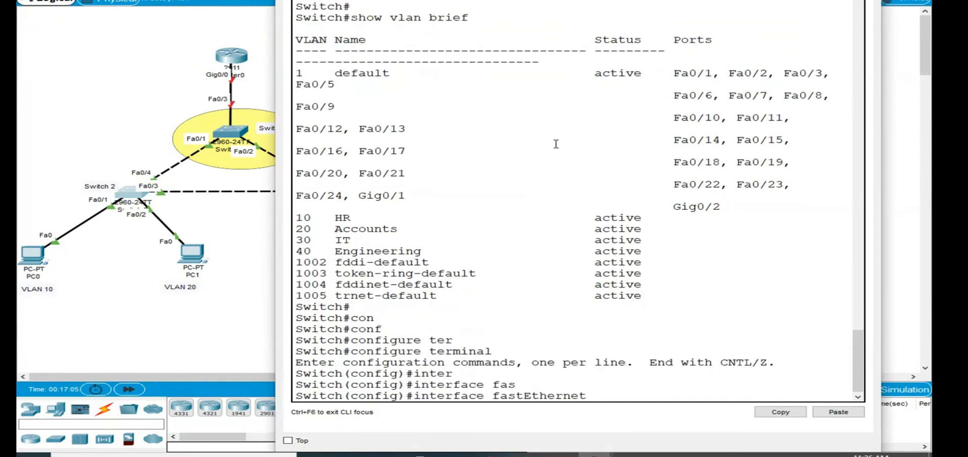
text(0/1)
key(Return)
- Set Switch 2's FastEthernet 0/1 to access mode with switchport mode access
text(swi)
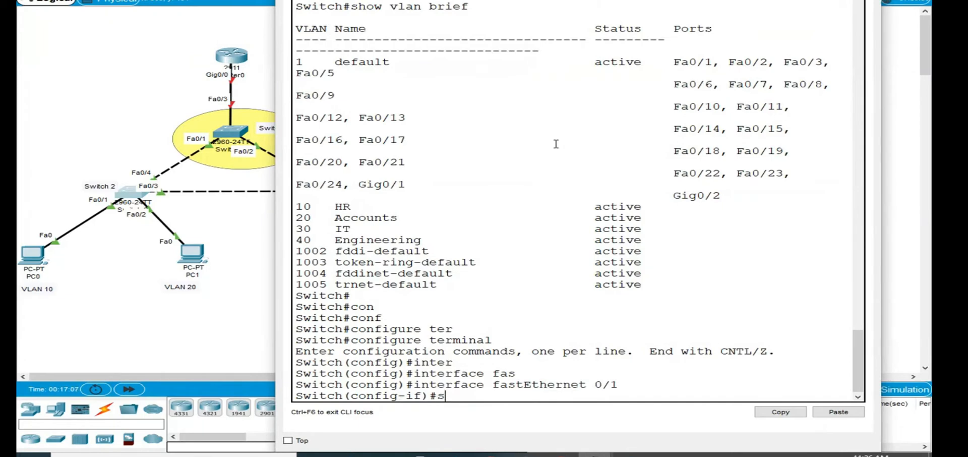
key(Tab)
text(mode)
key(Tab)
text(ac)
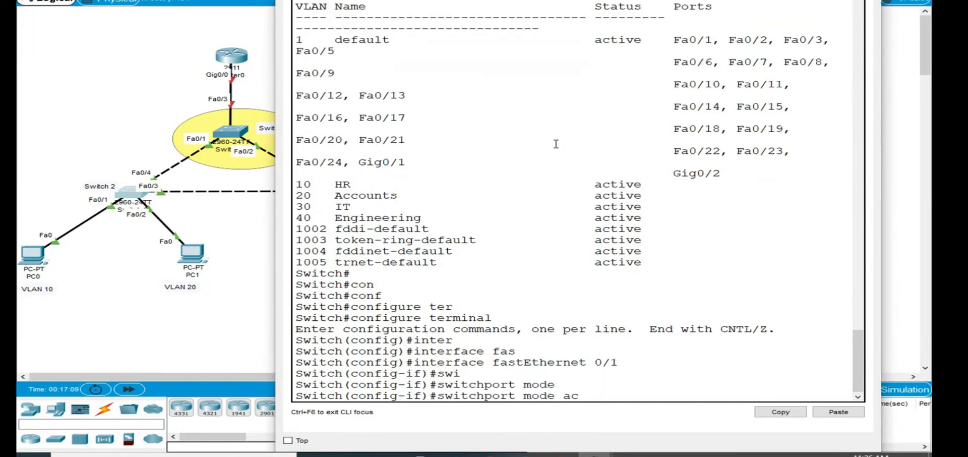
text(c)
key(Tab)
key(Return)
- Assign Switch 2's FastEthernet 0/1 to VLAN 10 with switchport access vlan 10, then exit interface configuration
text(swi)
key(Tab)
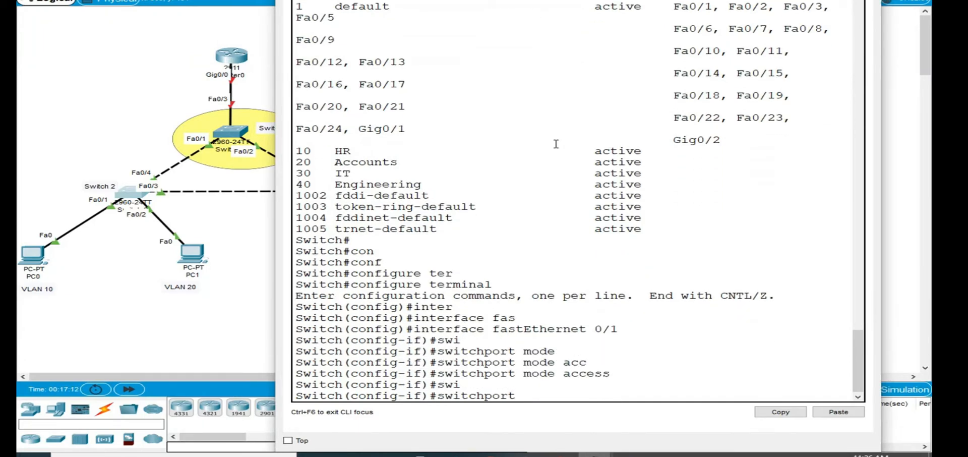
text(acc)
key(Tab)
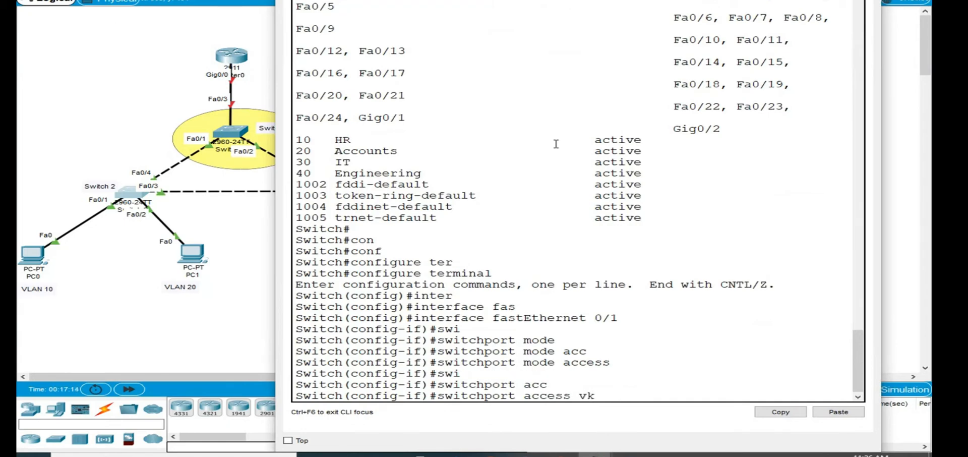
text(vl)
key(Tab)
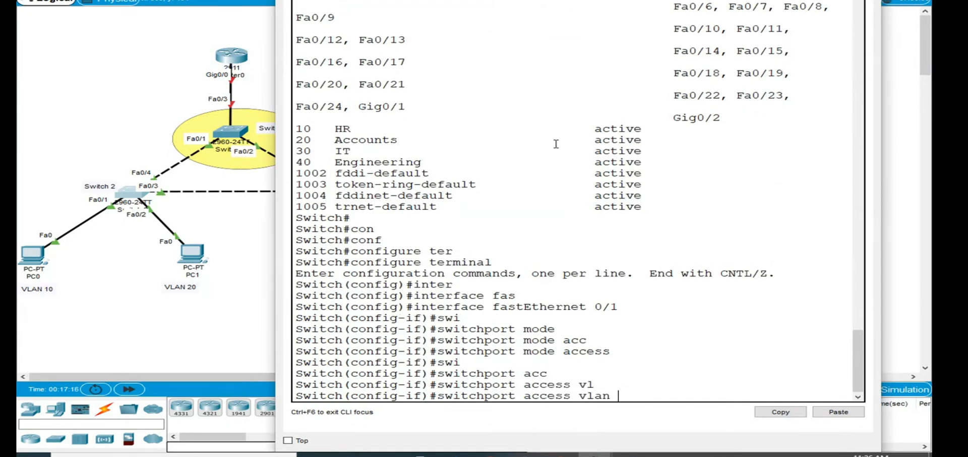
text(10)
key(Return)
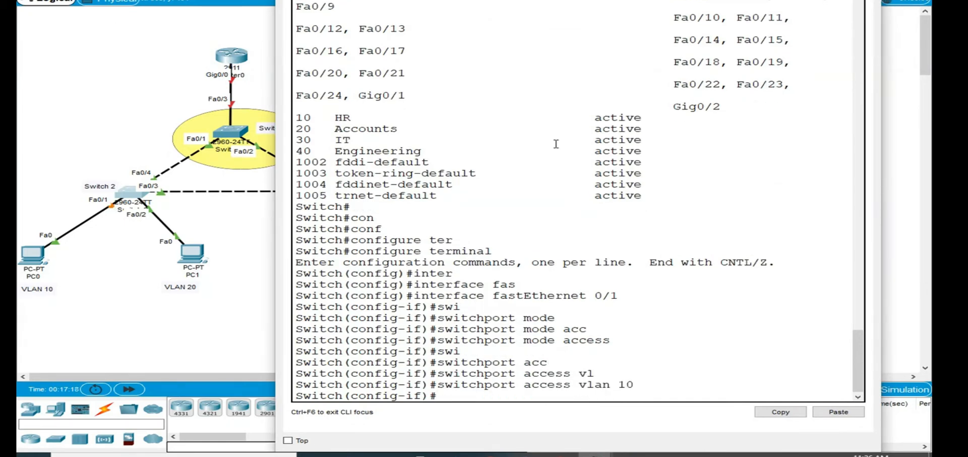
text(exit)
key(Return)
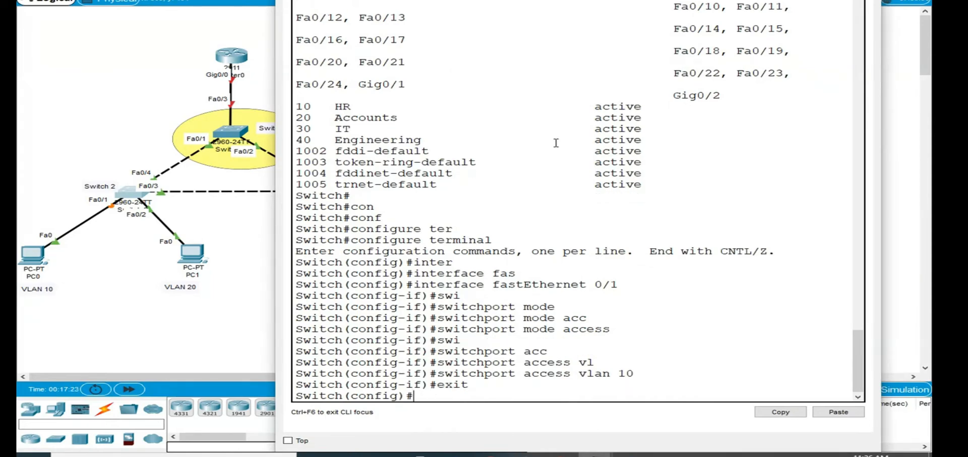
- Enter interface configuration for fa0/2 on Switch 2 and try to set its switchport mode to access
text(int f)
text(a0/2)
key(Return)
text(swi)
key(Tab)
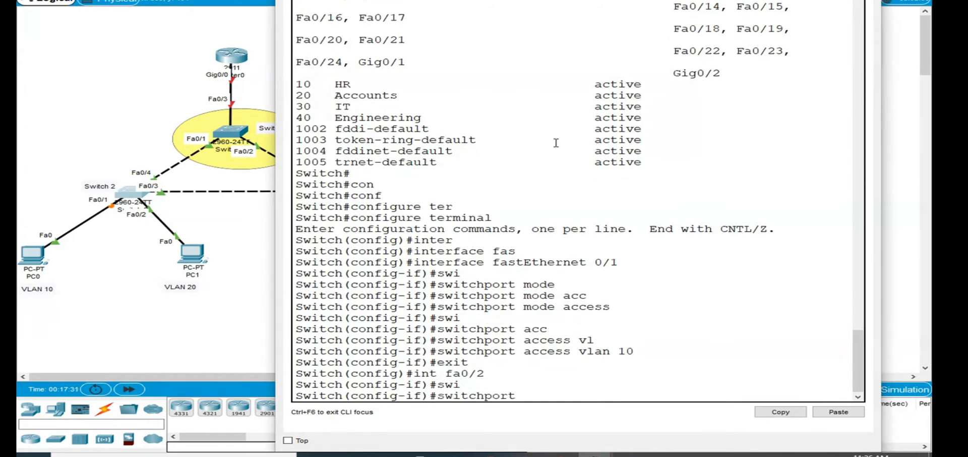
text(mode accc)
key(Tab)
key(Return)
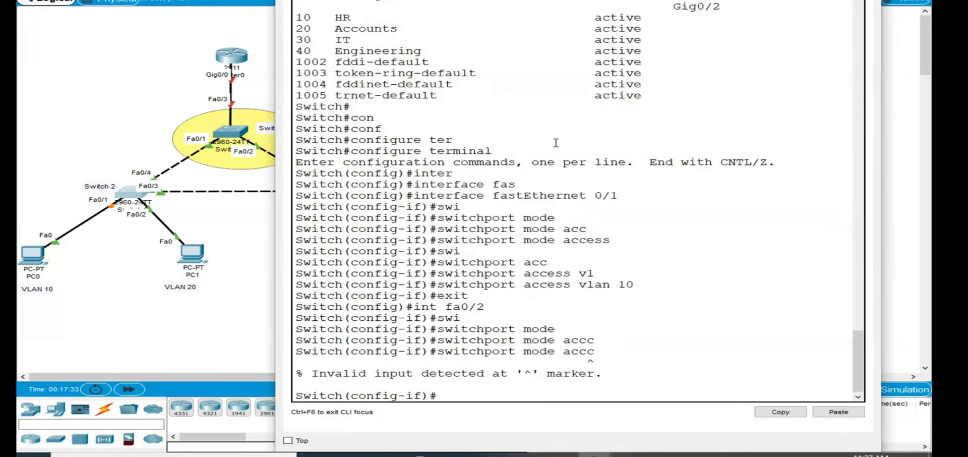
- Put Switch 2's FastEthernet 0/2 into access mode with switchport mode access
text(sw)
key(Tab)
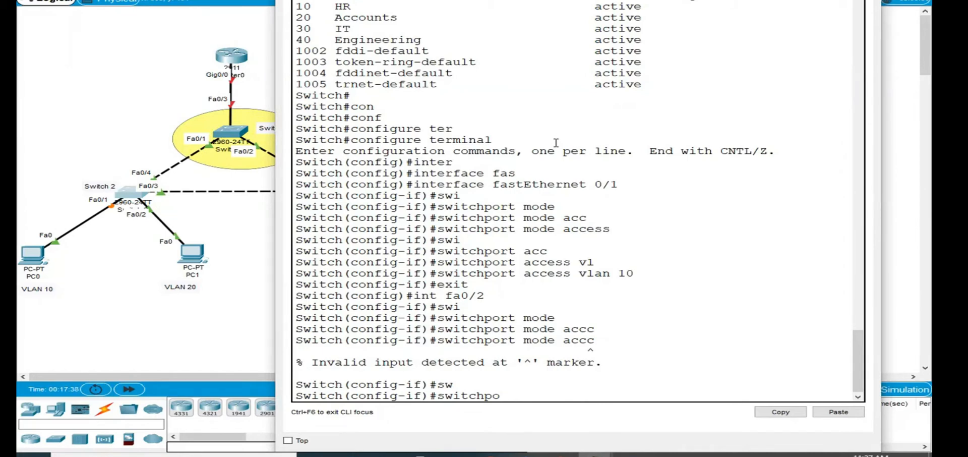
text(r)
key(Tab)
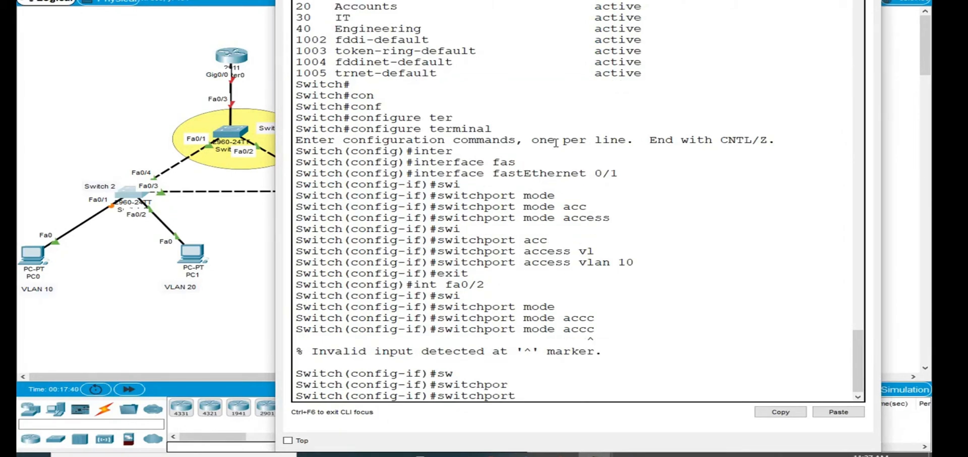
text(mode)
key(Tab)
text(acc)
key(Tab)
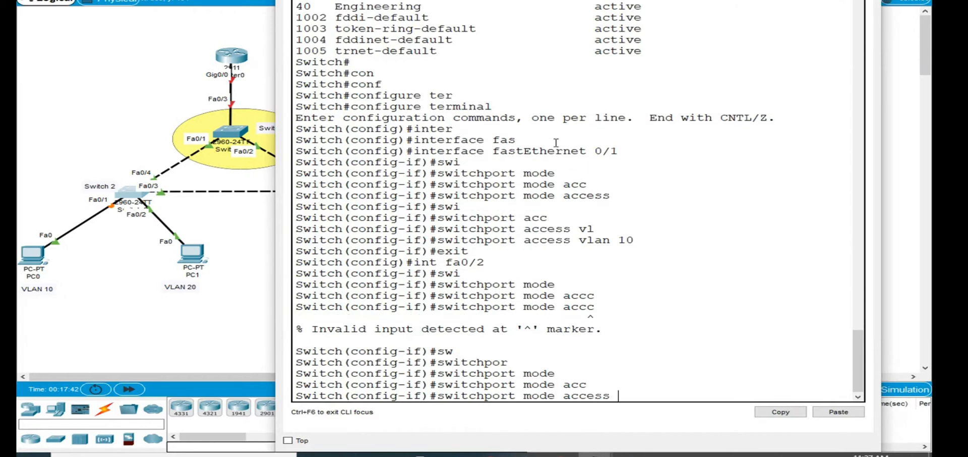
key(Return)
- Assign Switch 2's FastEthernet 0/2 to VLAN 20 with switchport access vlan 20
text(sw)
key(Tab)
text(acc)
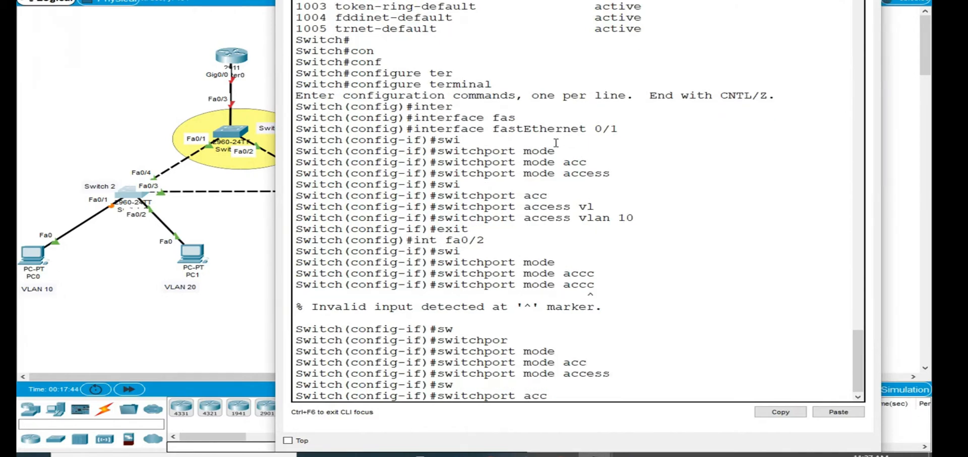
key(Tab)
text(vl)
key(Tab)
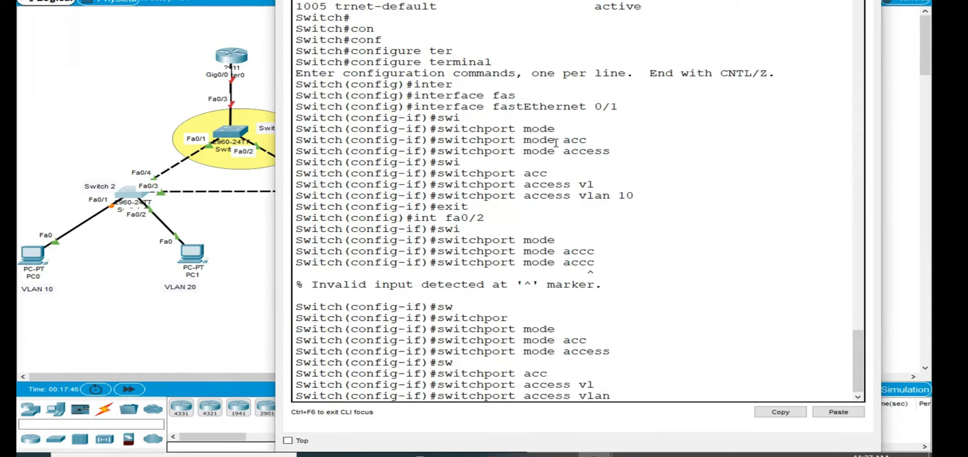
text(20)
key(Return)
key(Return)
key(Return)
key(Return)
key(Return)
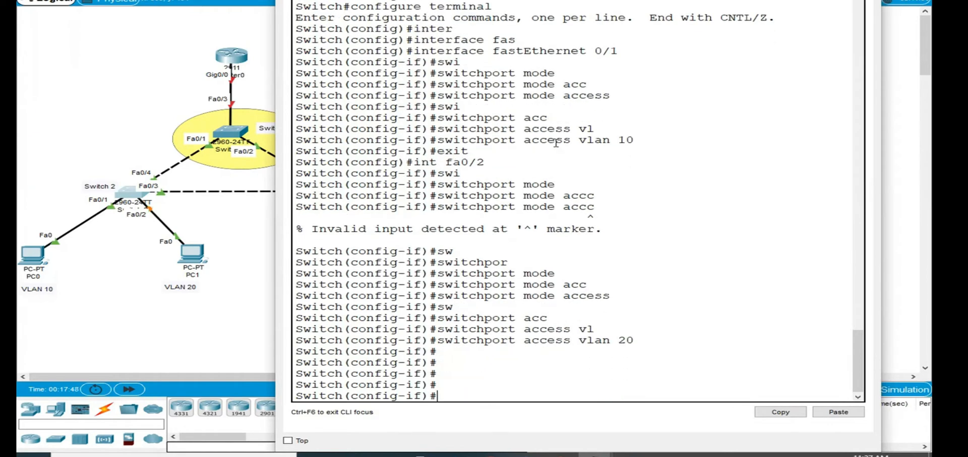
- Reposition PC1 directly above its VLAN 20 label in the topology and return to Switch 2's command line
click(197, 255)
drag(196, 255, 179, 263)
click(129, 192)
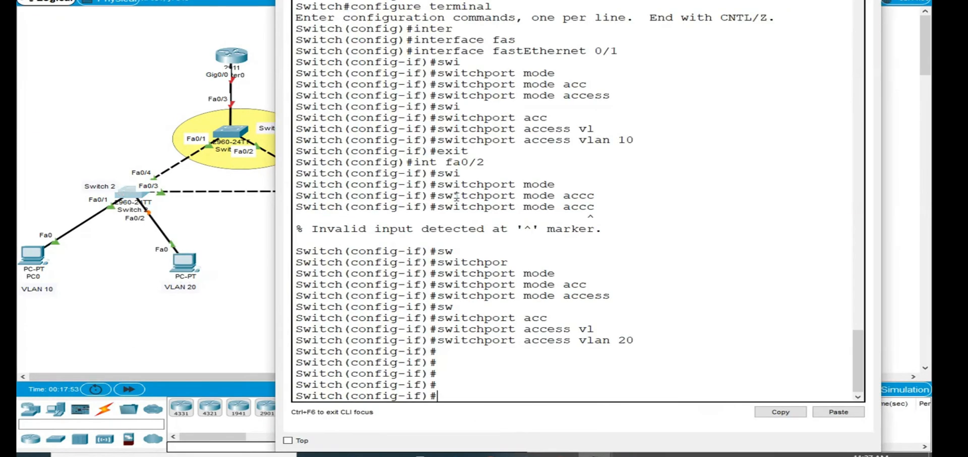
- Leave configuration mode on Switch 2 and display its VLAN table with show vlan brief
key(ctrl+z)
key(Return)
key(Return)
key(Return)
key(Return)
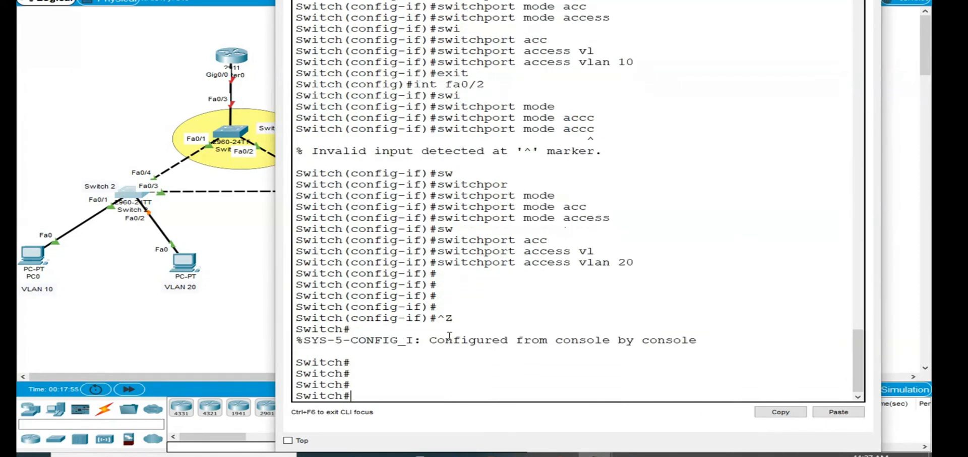
text(show vlan br)
key(Tab)
key(Return)
key(Return)
key(Return)
key(Return)
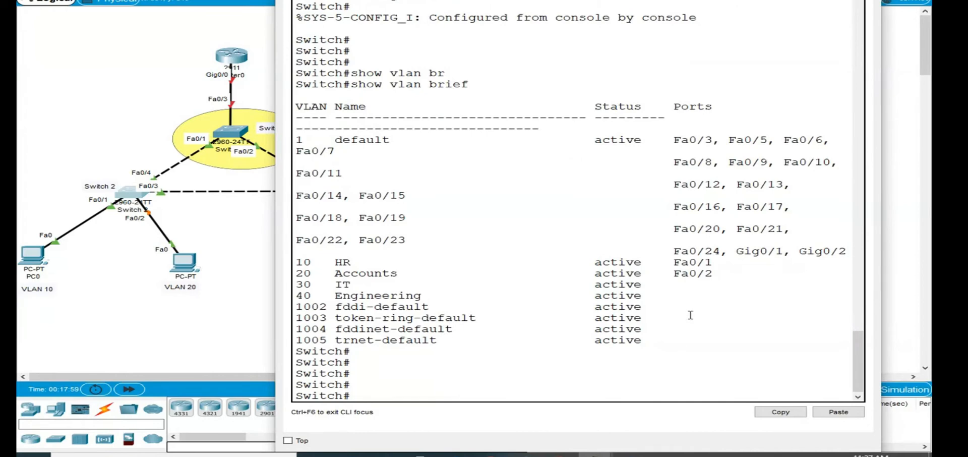
- Highlight the VLAN 10 and VLAN 20 rows with their assigned ports in Switch 2's table, then return to the topology
drag(714, 276, 295, 260)
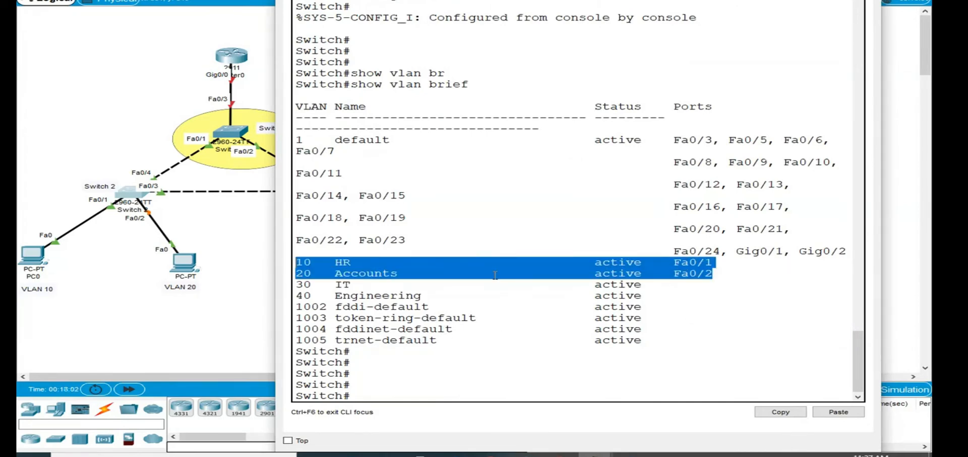
click(299, 273)
drag(296, 262, 352, 262)
drag(720, 261, 287, 263)
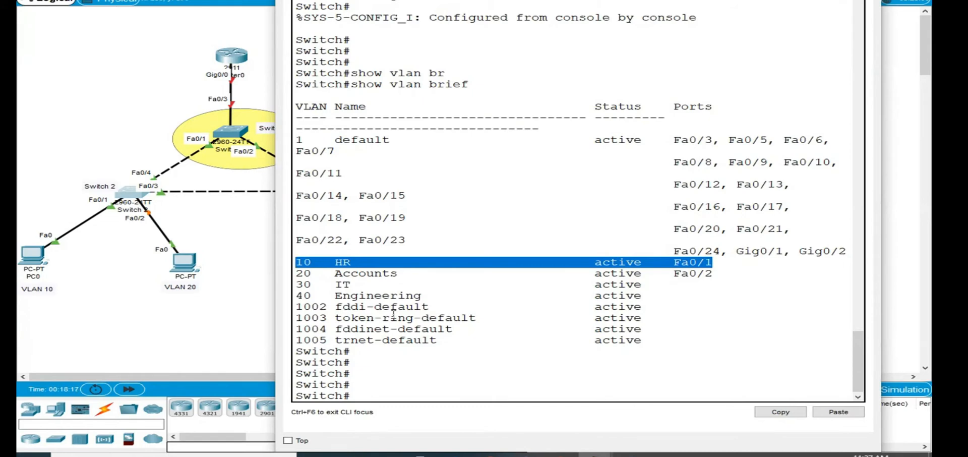
drag(304, 275, 713, 276)
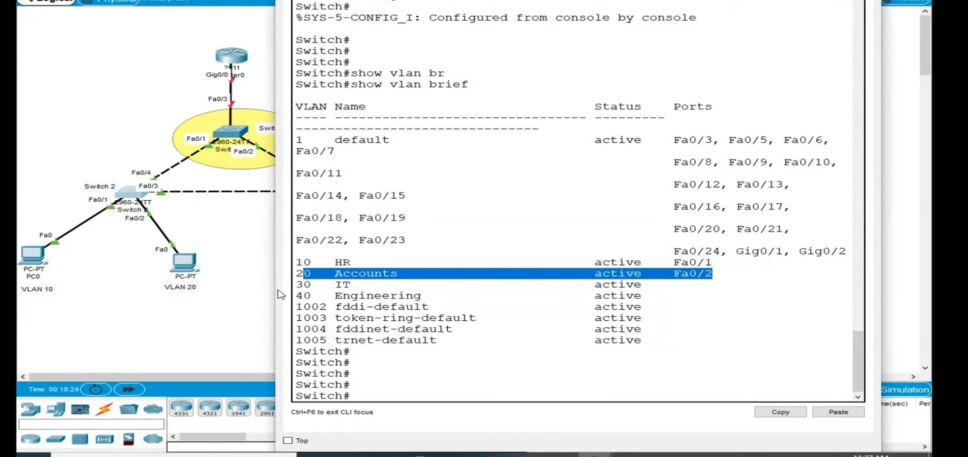
click(374, 393)
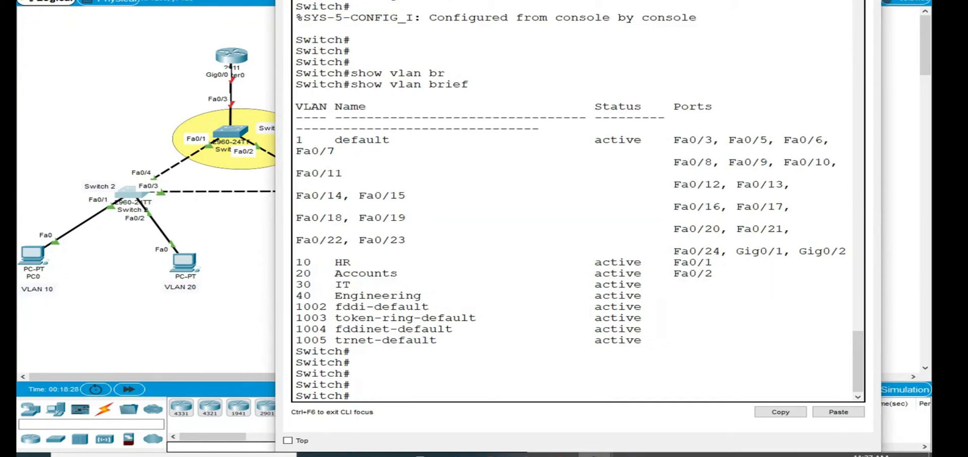
click(171, 299)
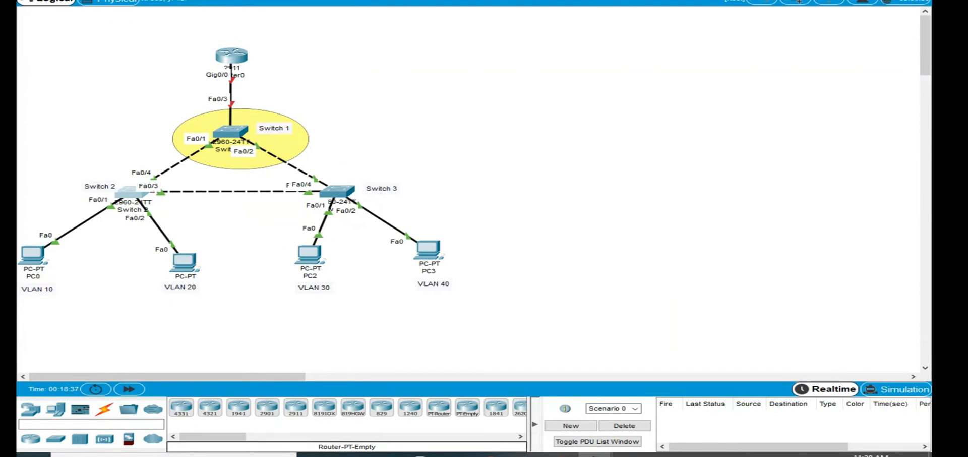
- Draw a pink-filled ellipse over the Switch 3 area, covering Switch 3, PC3 and part of PC2
click(544, 15)
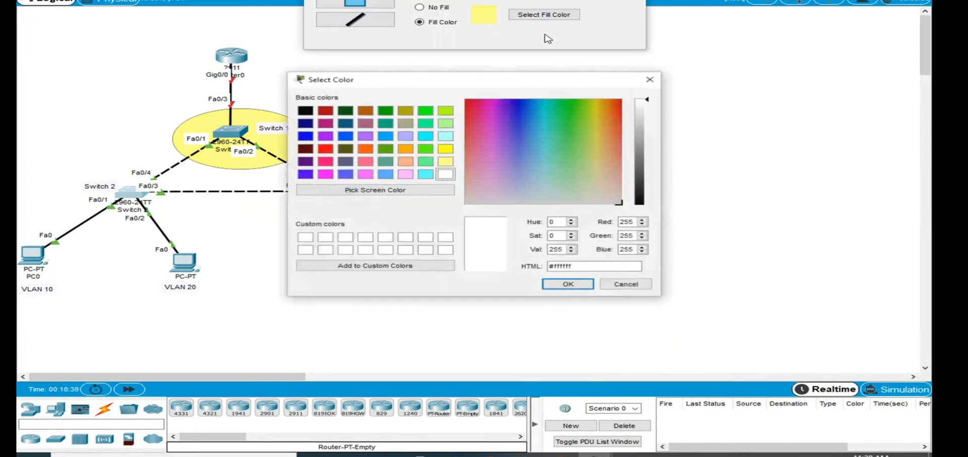
click(405, 174)
click(568, 284)
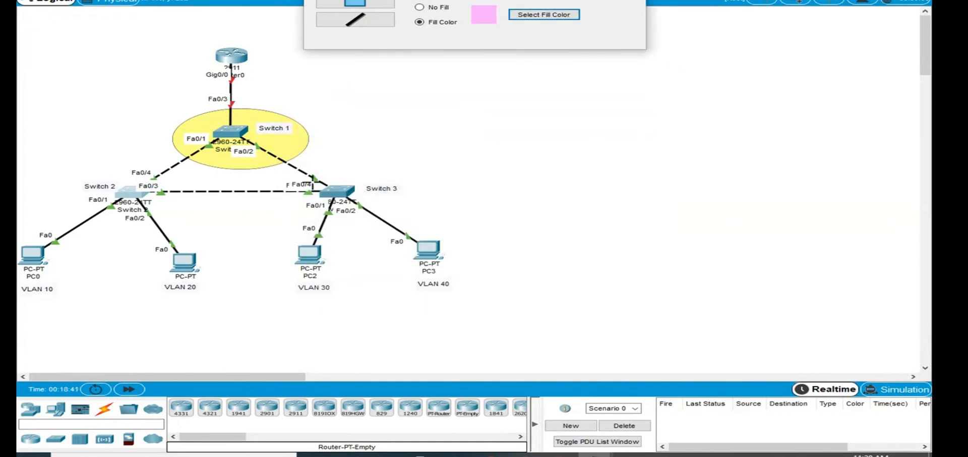
drag(309, 167, 459, 276)
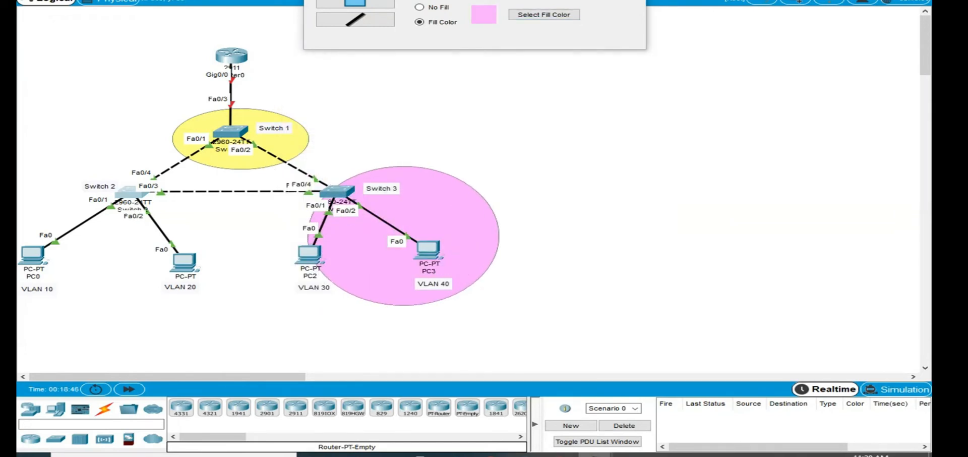
key(Escape)
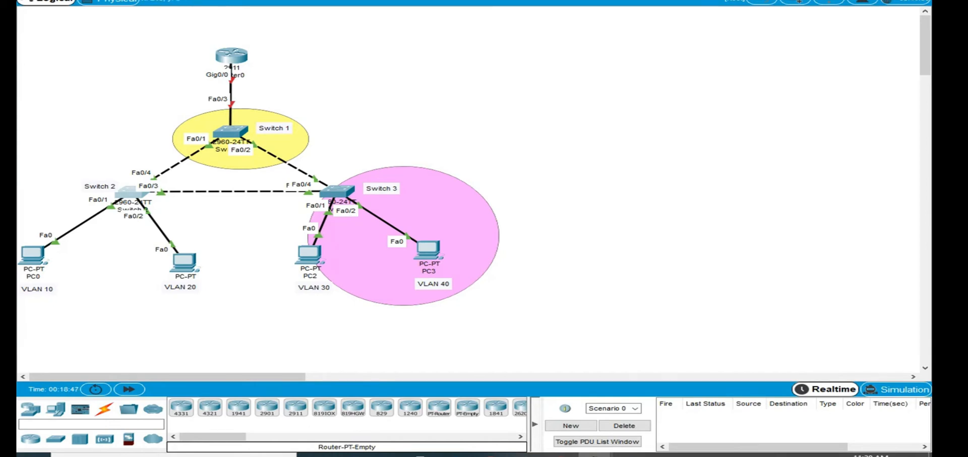
- Draw a green ellipse with fill color #55aa00 around the 2911 router
click(537, 15)
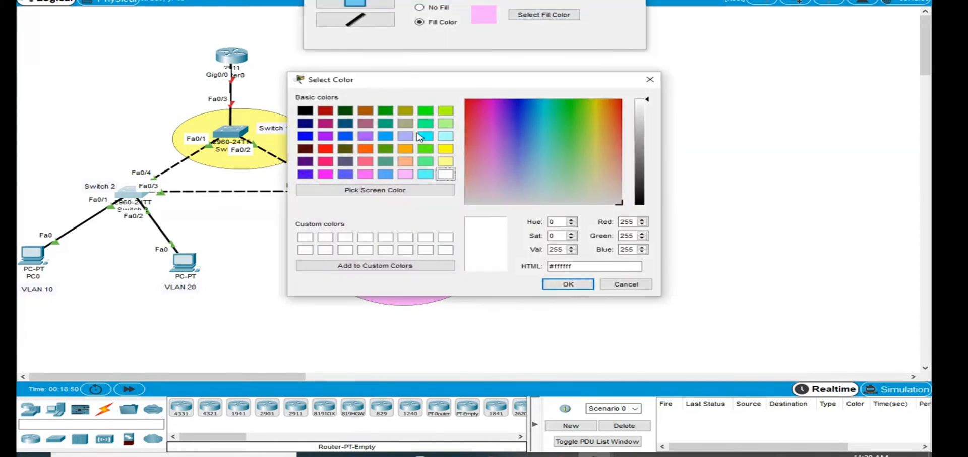
click(385, 149)
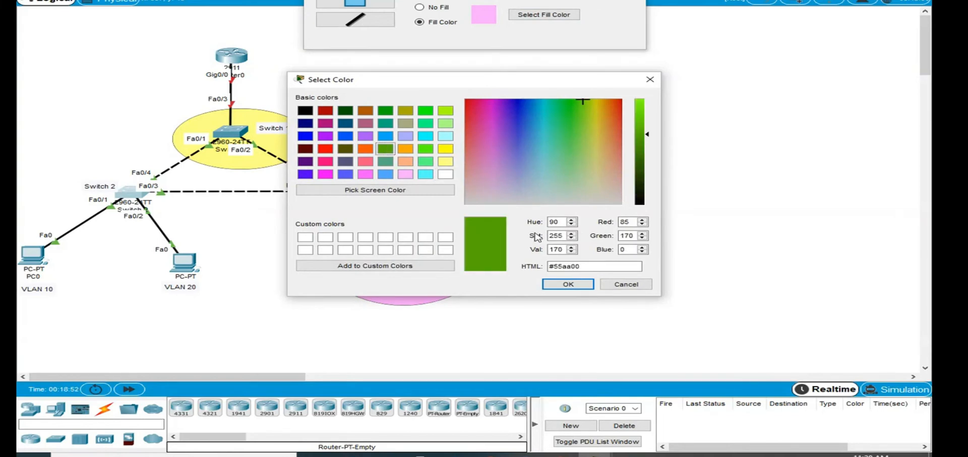
click(574, 283)
drag(187, 33, 279, 92)
key(Escape)
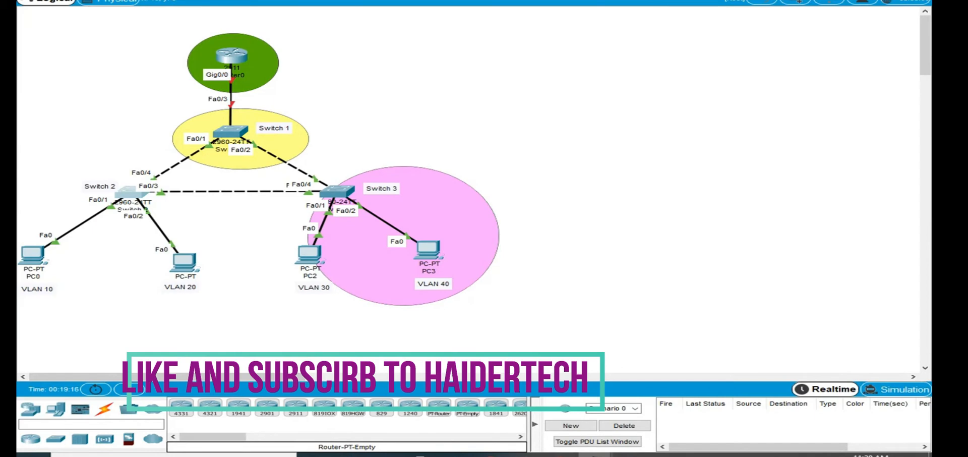
- Open the 2911 router's command line, move its window clear of the topology, and start the console session
click(239, 55)
drag(434, 41, 604, 0)
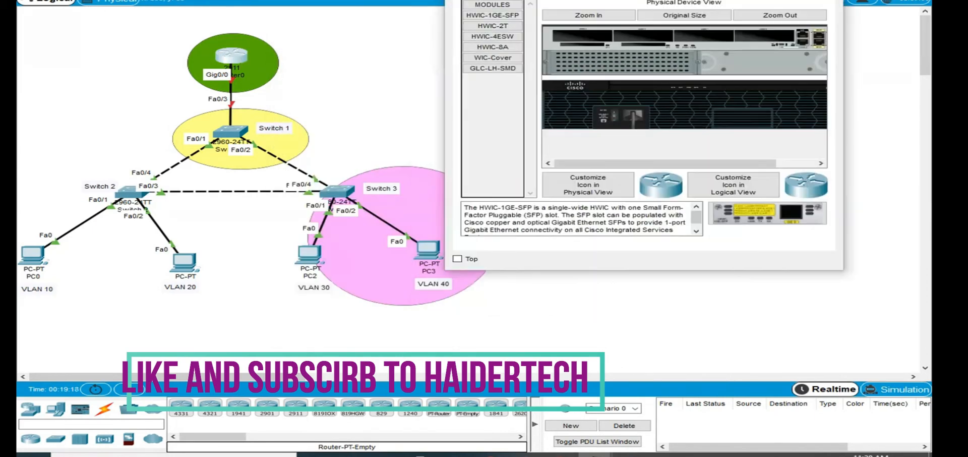
click(535, 0)
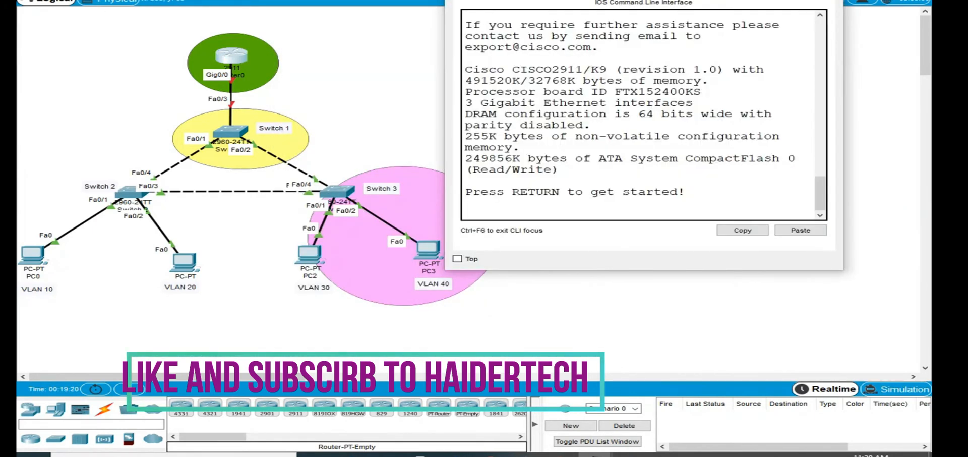
key(Return)
key(Return)
key(Return)
key(Return)
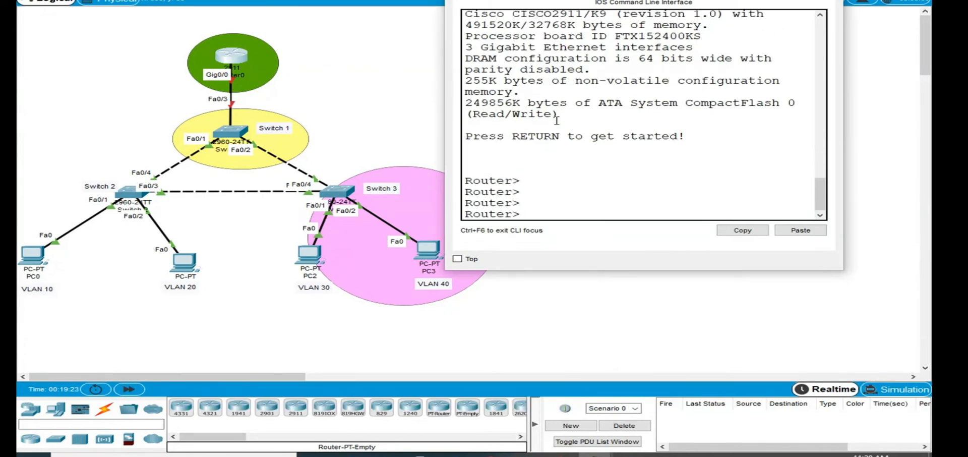
- Enter privileged mode on the router with en, then global configuration mode with configure terminal
text(en)
key(Return)
text(show)
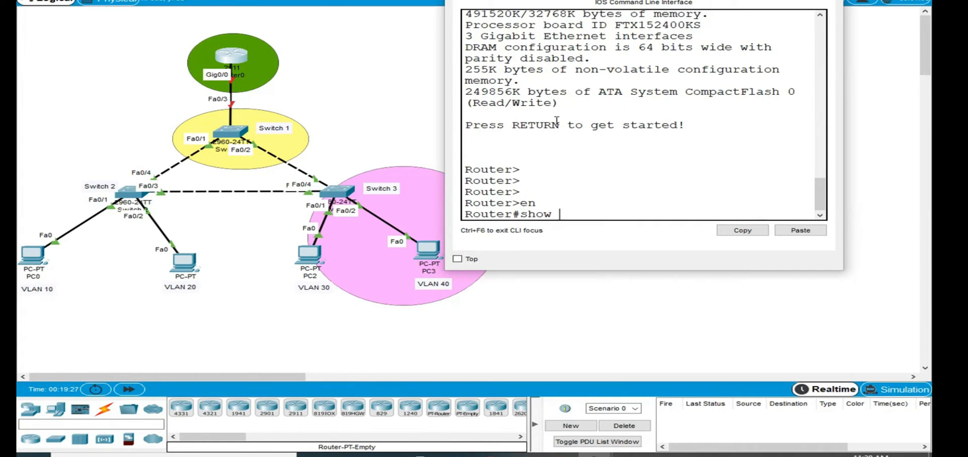
key(BackSpace)
key(BackSpace)
key(BackSpace)
key(BackSpace)
text(conf)
key(Tab)
text(ter)
key(Tab)
key(Return)
- Enter configuration of interface gigabitEthernet 0/0, enable it with no shutdown, and exit back to global configuration mode
text(int gi)
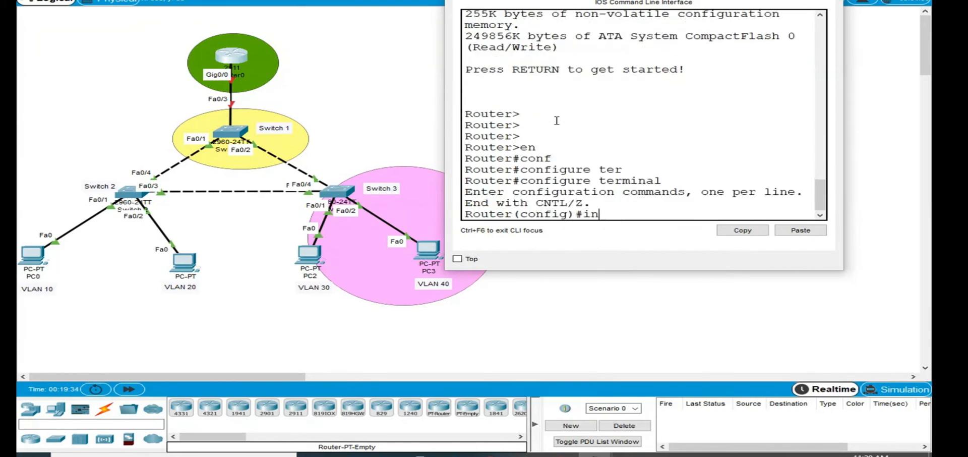
key(Tab)
text(0)
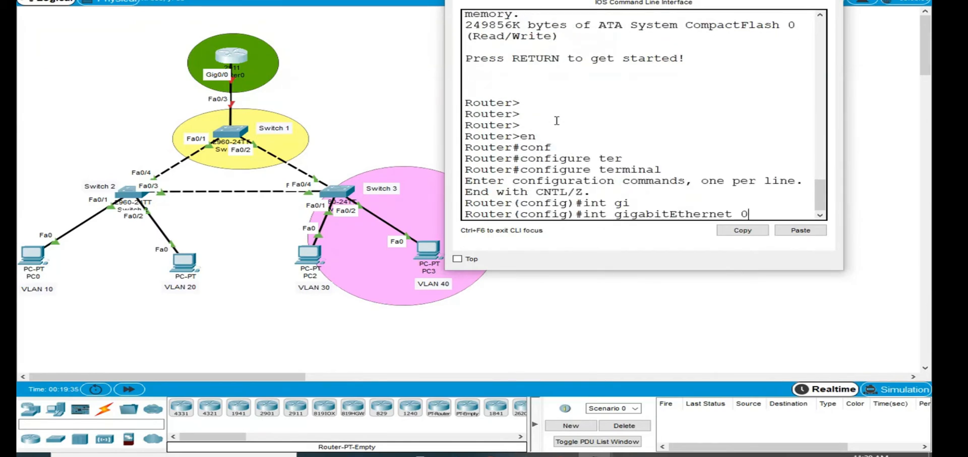
text(/0)
key(Return)
text(no sh)
key(Tab)
key(Return)
key(Return)
key(Return)
key(Return)
key(Return)
key(Return)
key(Return)
key(Return)
key(Return)
key(Return)
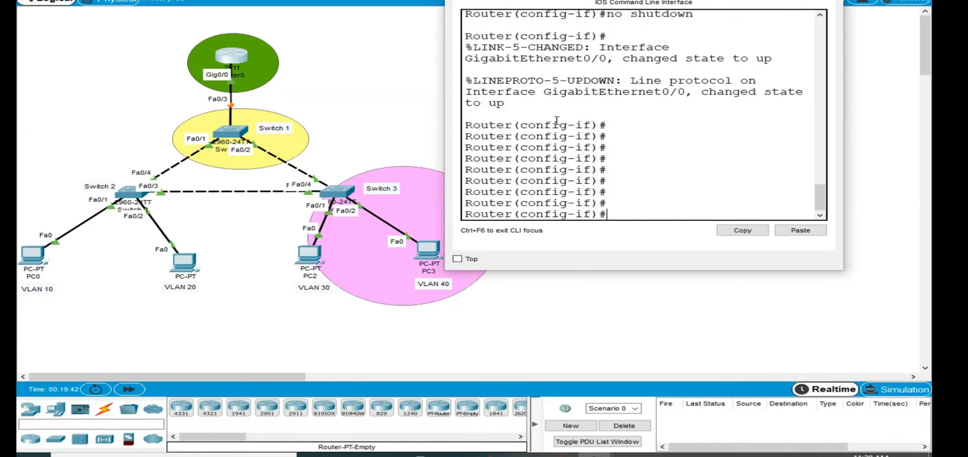
text(exit)
key(Return)
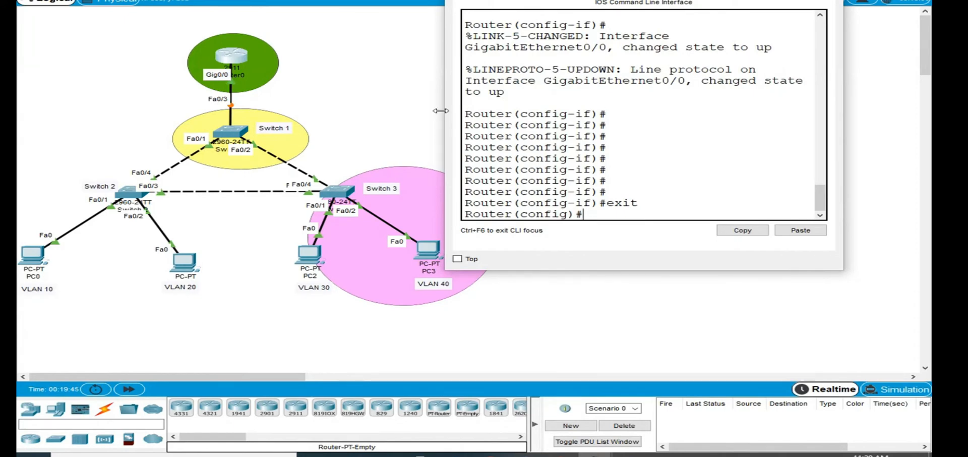
- Widen the router's console window and create subinterface gigabitEthernet 0/0.10
drag(440, 110, 365, 110)
text(inter)
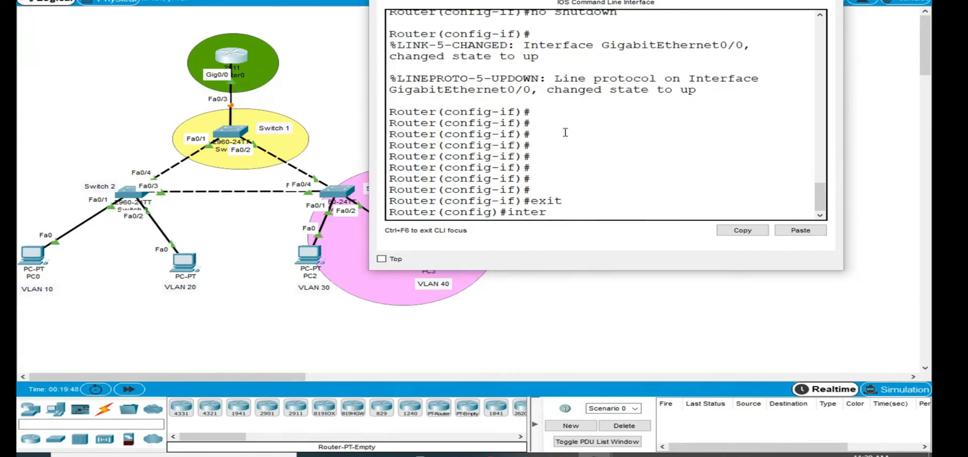
key(Tab)
text(gi)
key(Tab)
text(0/0)
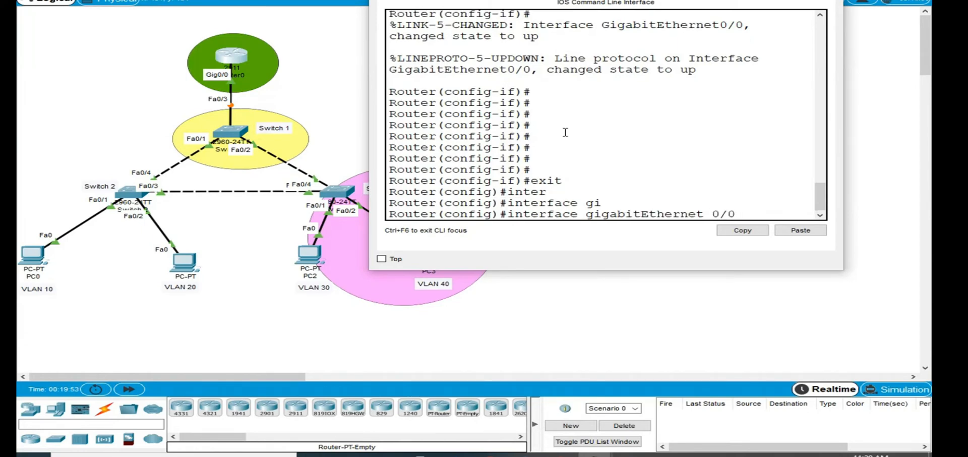
text(.10)
key(Return)
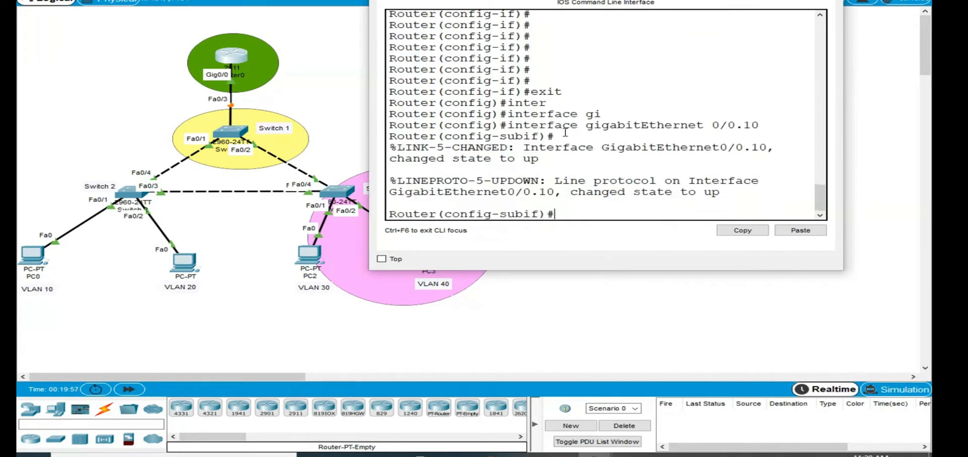
- Begin an ip address command for the subinterface and copy VLAN 10's address 172.16.10.0 from the Word document's VLAN table
text(ip add)
key(Tab)
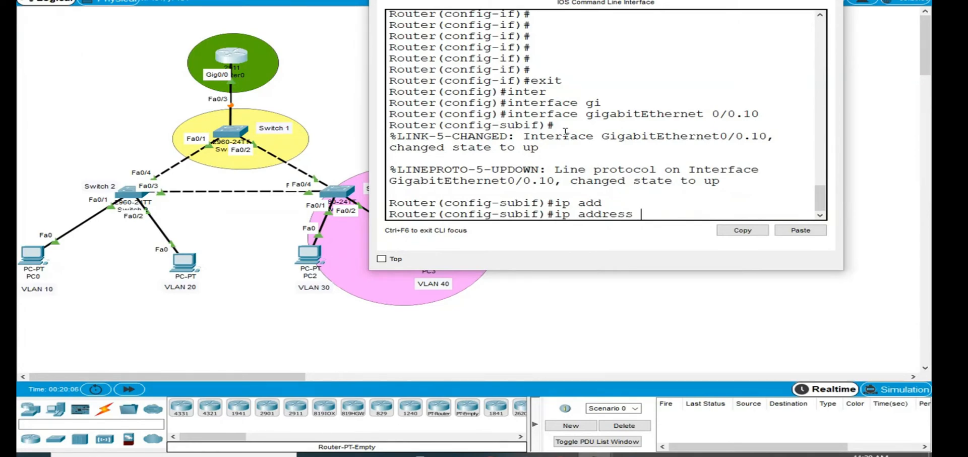
text(172)
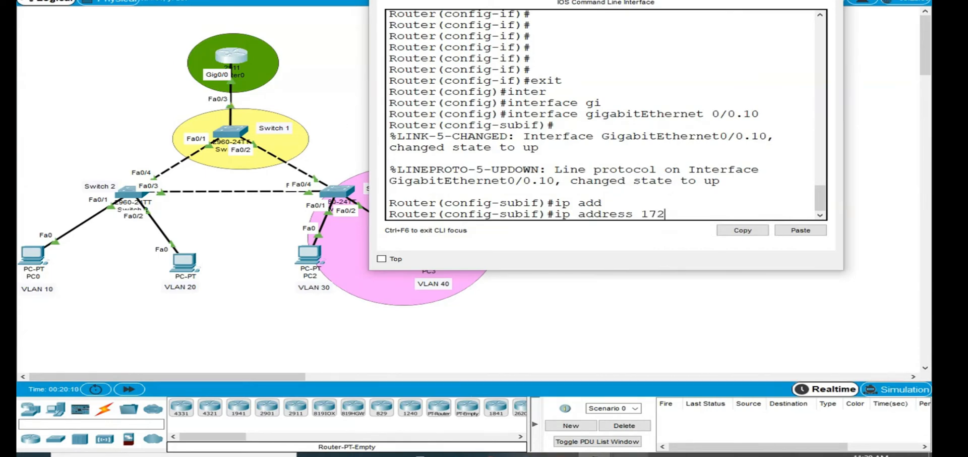
key(alt+Tab)
scroll(412, 151, up, 5)
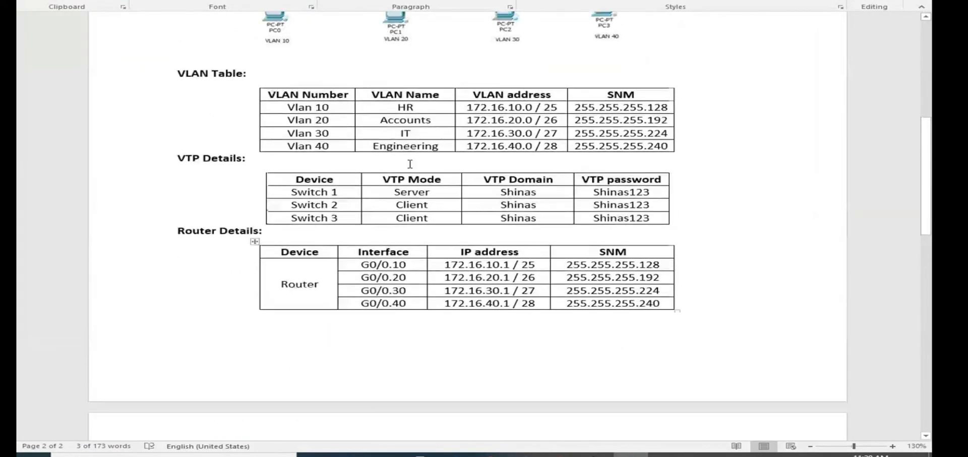
double_click(536, 109)
key(ctrl+c)
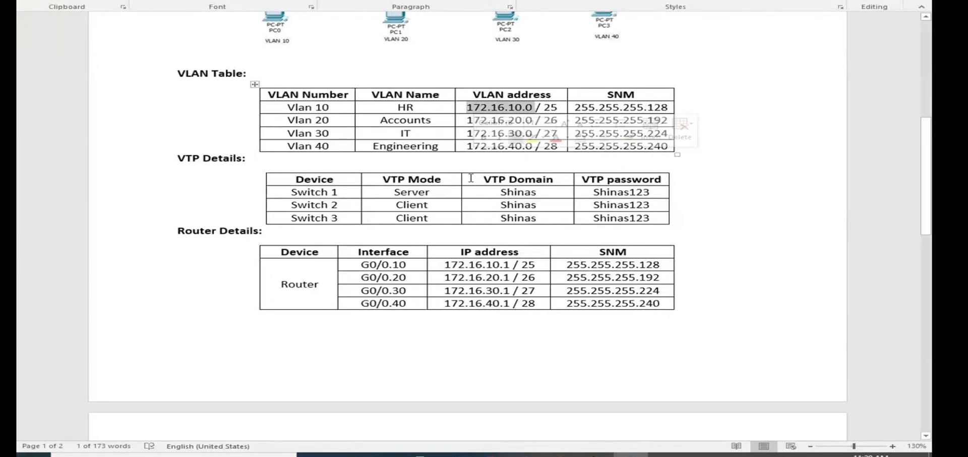
key(alt+Tab)
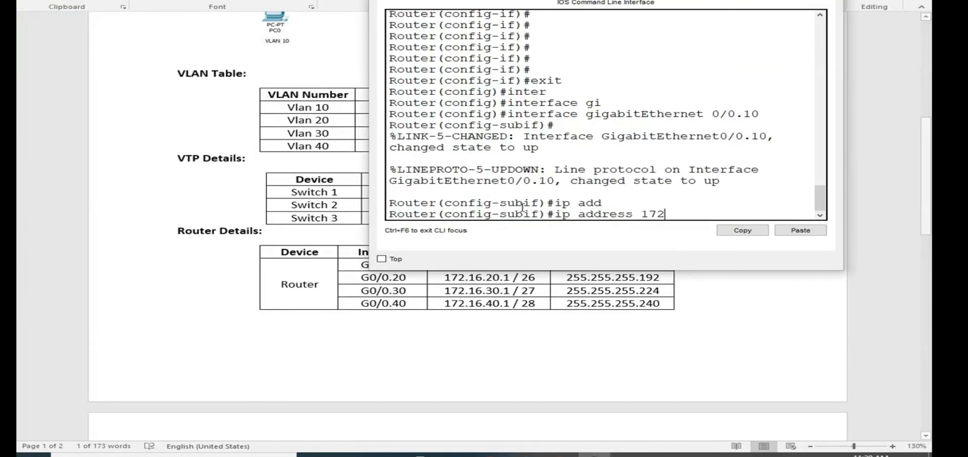
- Replace the partly entered address with the copied one and change its last octet so the command reads ip address 172.16.10.1
drag(666, 214, 643, 213)
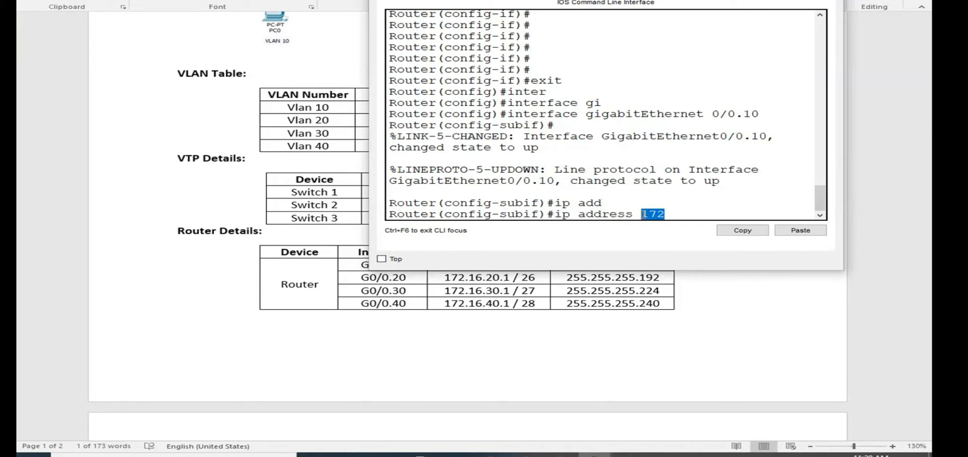
click(801, 229)
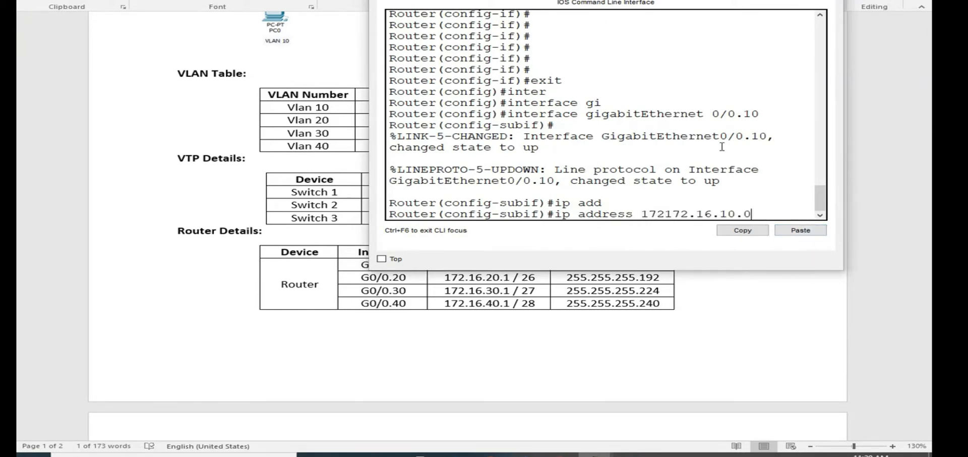
key(BackSpace)
key(BackSpace)
key(BackSpace)
key(BackSpace)
key(BackSpace)
key(BackSpace)
key(BackSpace)
key(BackSpace)
key(BackSpace)
key(BackSpace)
key(BackSpace)
key(BackSpace)
key(BackSpace)
key(BackSpace)
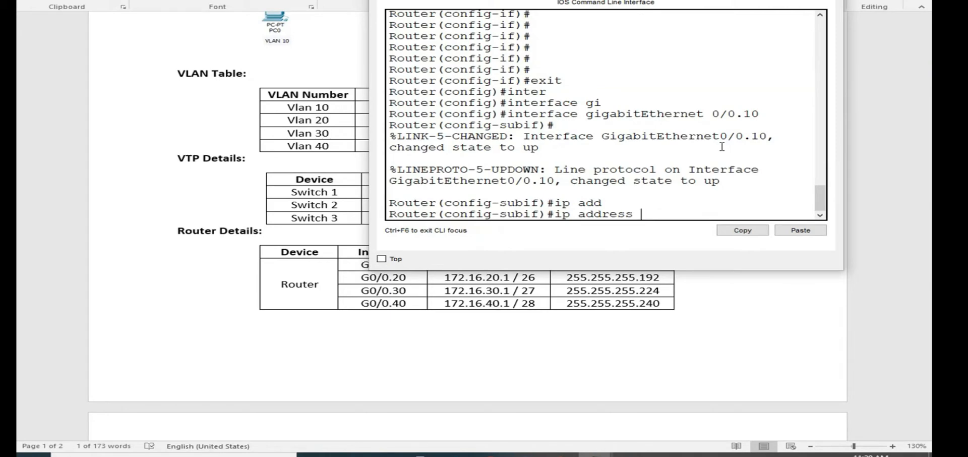
click(798, 231)
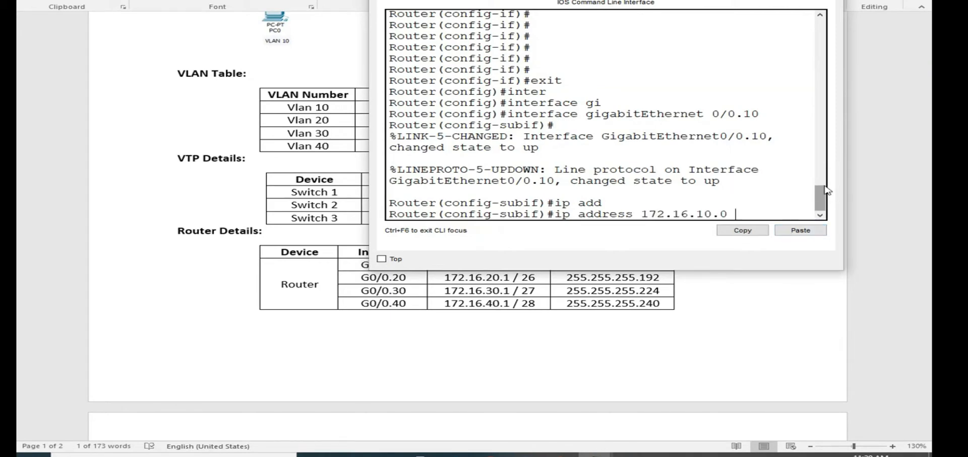
key(BackSpace)
key(BackSpace)
text(1)
- Copy VLAN 10's mask 255.255.255.128 from the Word table and try to apply ip address 172.16.10.1 255.255.255.128 to the subinterface
click(912, 165)
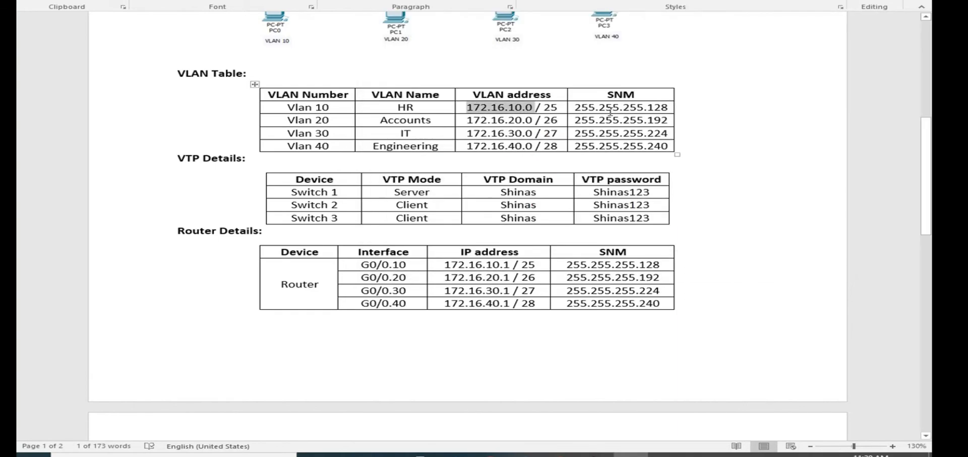
drag(575, 107, 661, 112)
key(ctrl+c)
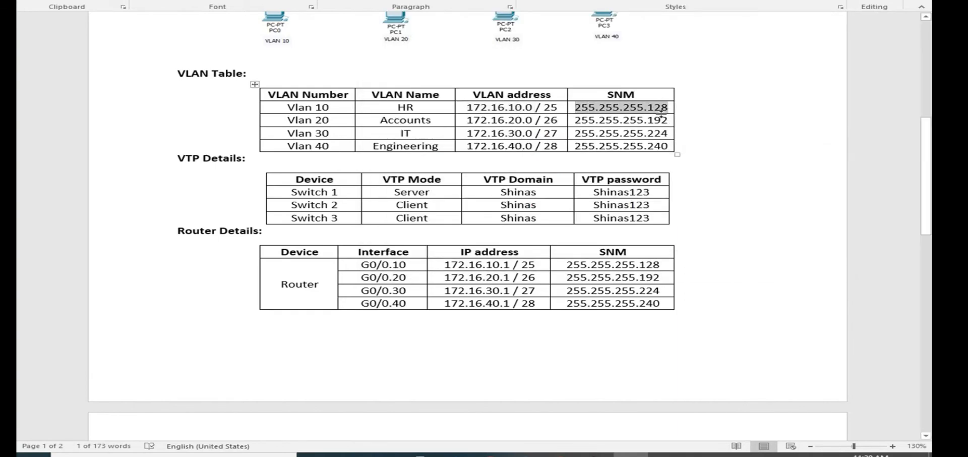
key(alt+Tab)
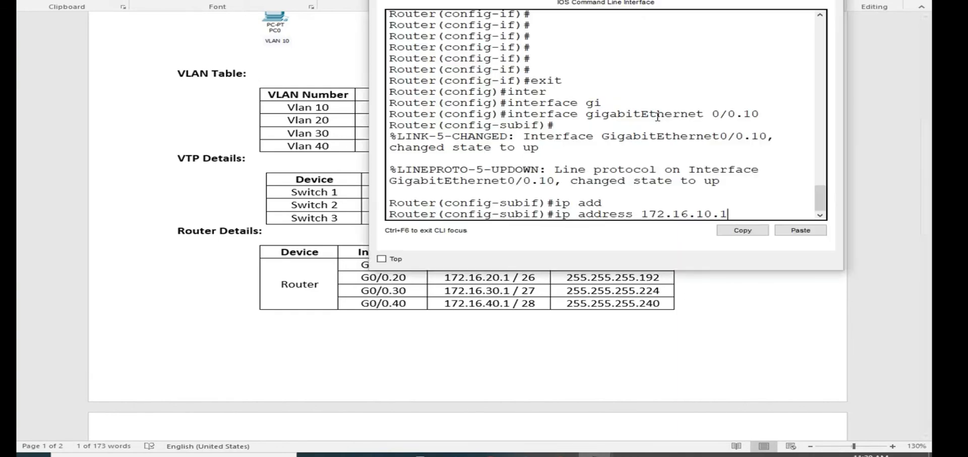
click(780, 230)
key(Return)
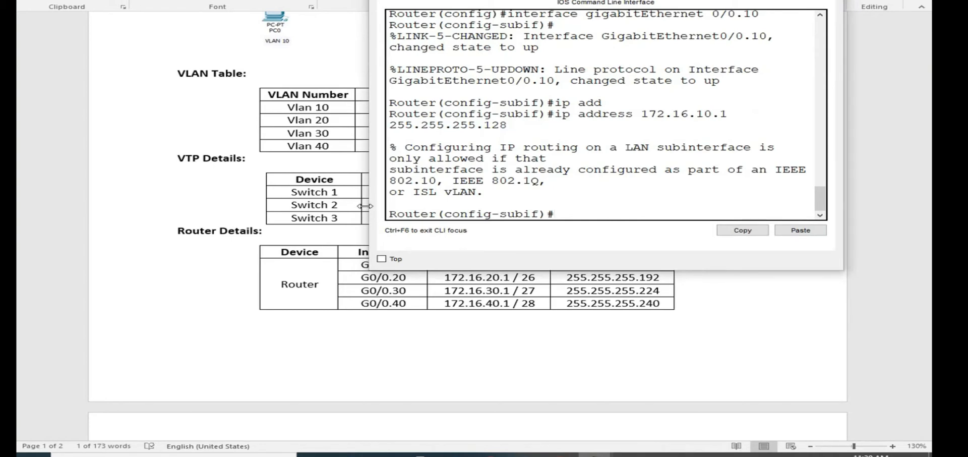
- Widen the console window further and examine the router's response to the ip address command
drag(370, 207, 240, 202)
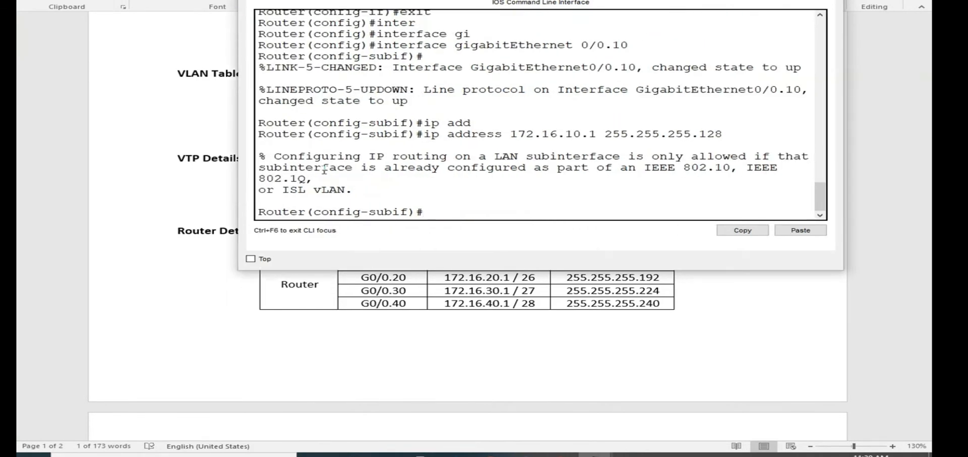
drag(259, 167, 550, 167)
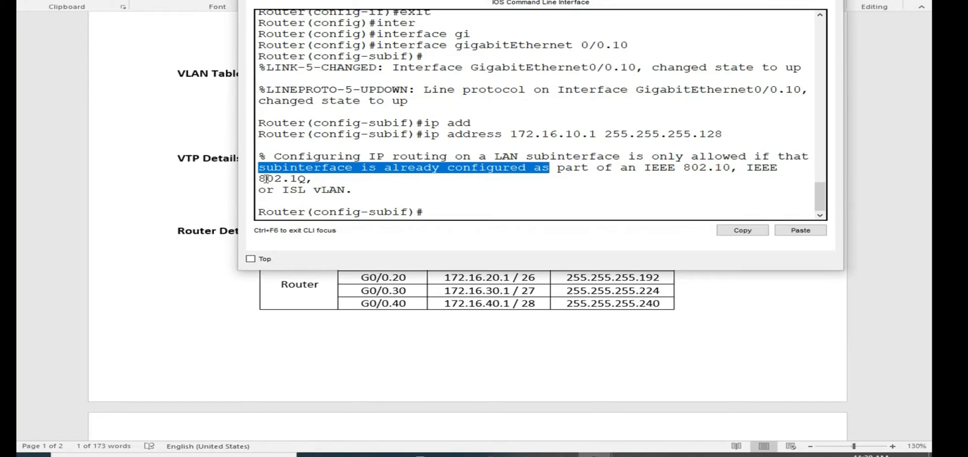
- Set the gigabitEthernet 0/0.10 subinterface's encapsulation to dot1Q with VLAN 10
drag(259, 178, 363, 180)
click(437, 213)
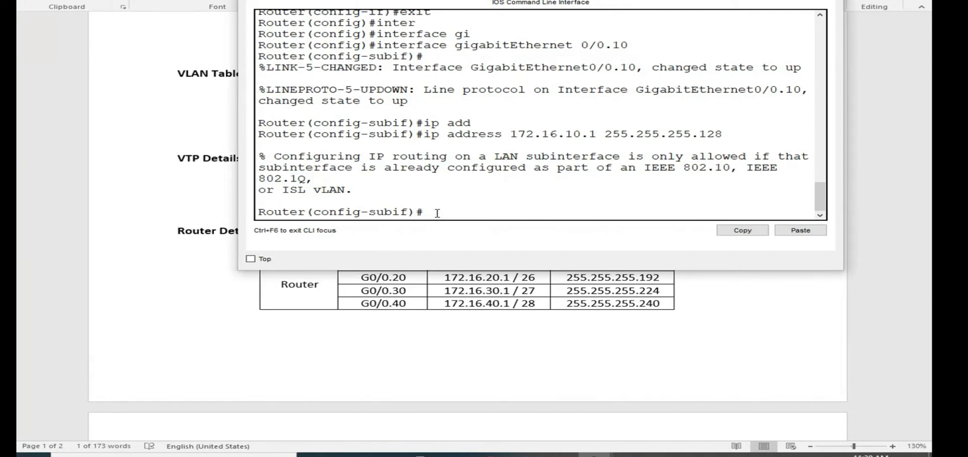
text(enc)
key(Tab)
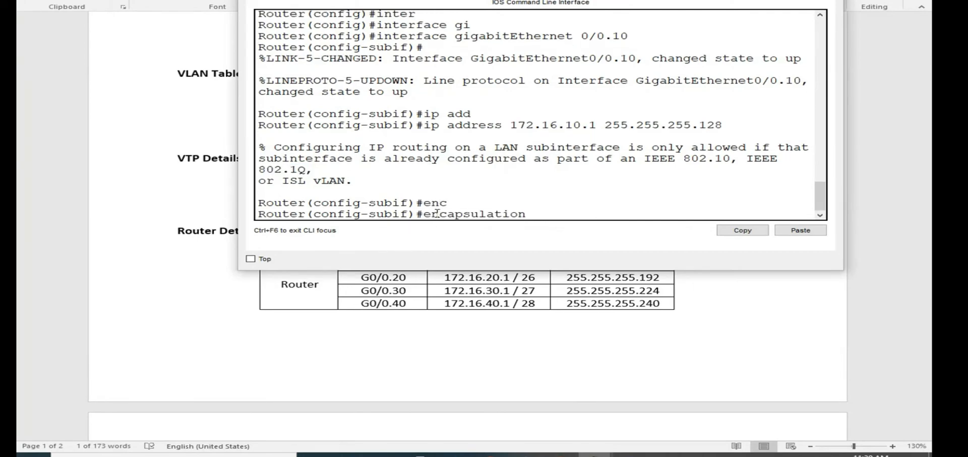
text(do)
key(Tab)
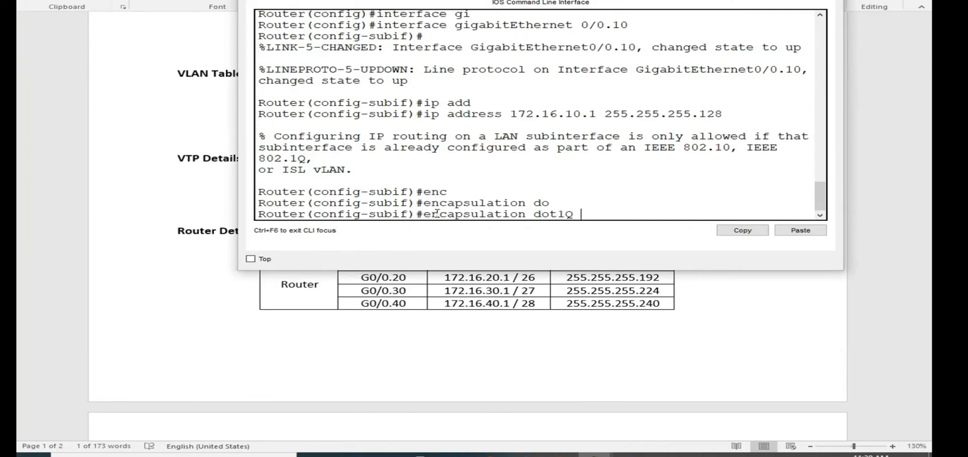
text(10)
key(Return)
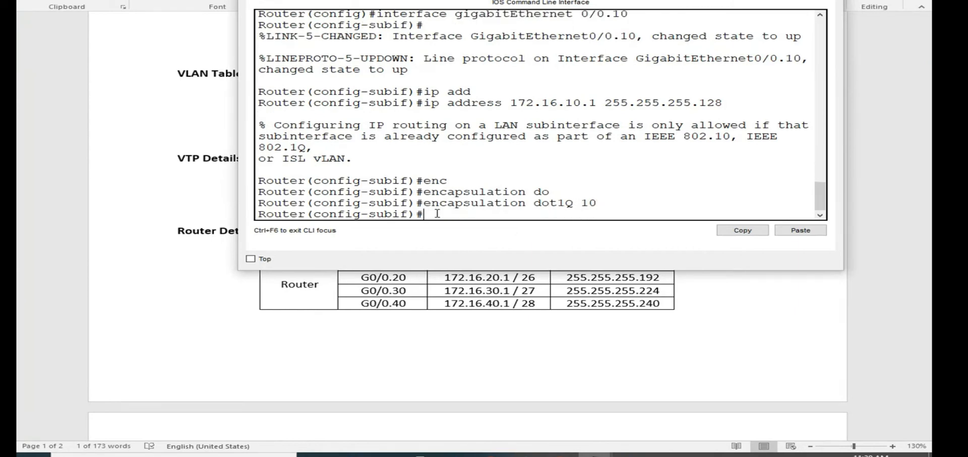
- Apply ip address 172.16.10.1 255.255.255.128 to the VLAN 10 subinterface again and enable it with no shutdown
key(Up)
key(Up)
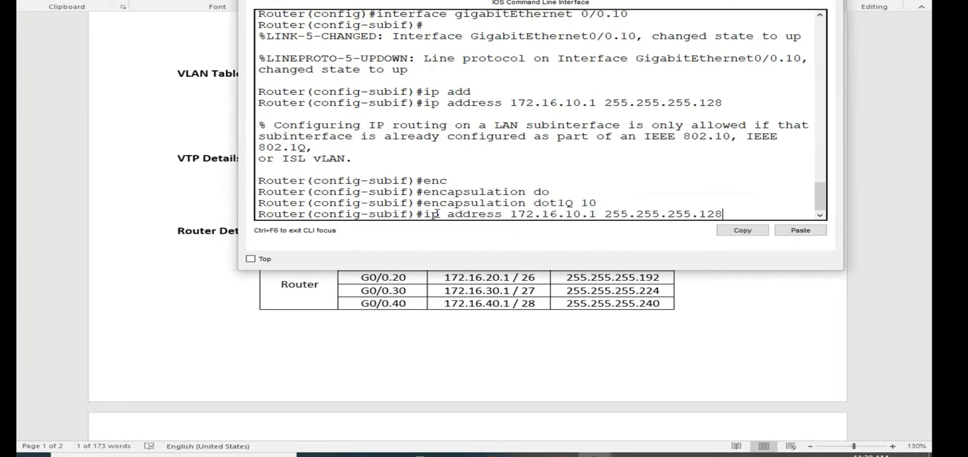
key(Return)
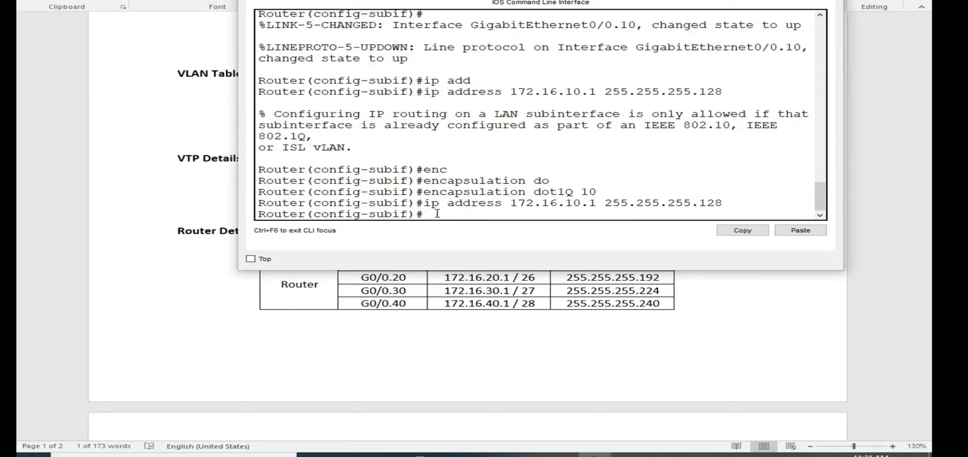
text(no sh)
key(Tab)
key(Return)
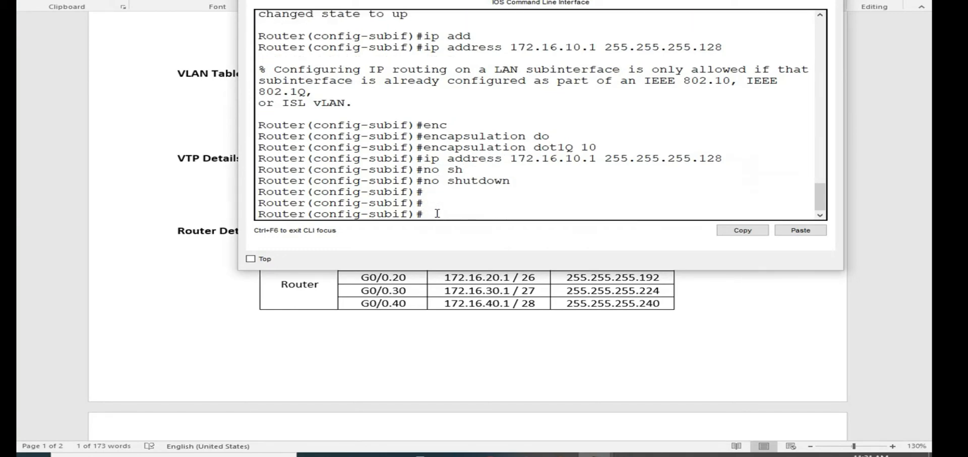
- Exit the VLAN 10 subinterface and enter configuration of interface gigabitEthernet 0/0.20
text(exit)
key(Return)
text(no shutdown)
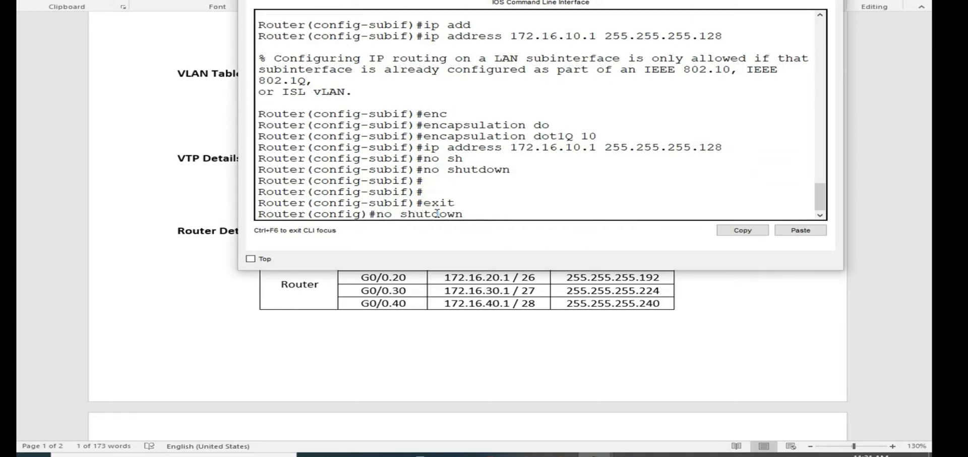
key(Up)
key(Up)
key(Down)
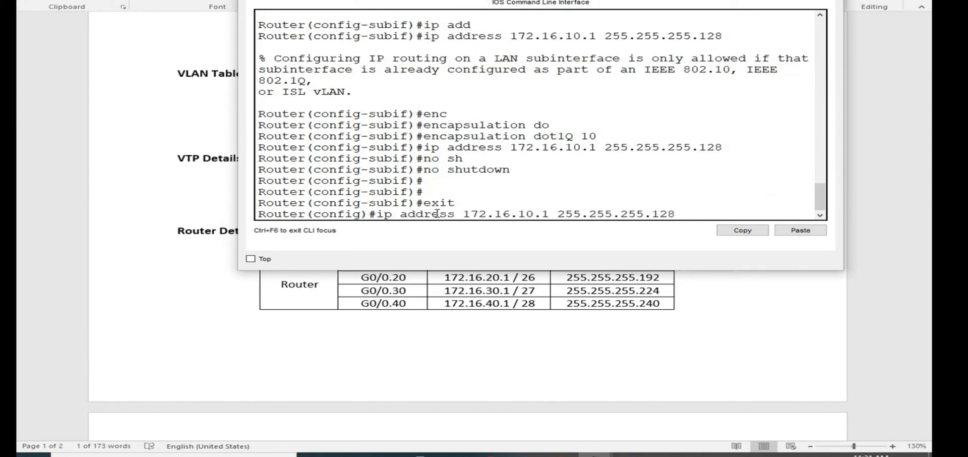
key(Up)
key(Up)
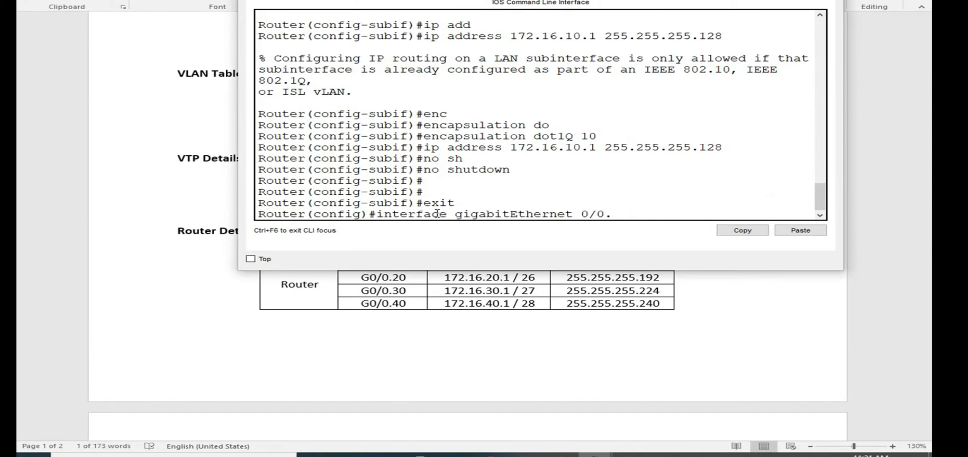
key(Return)
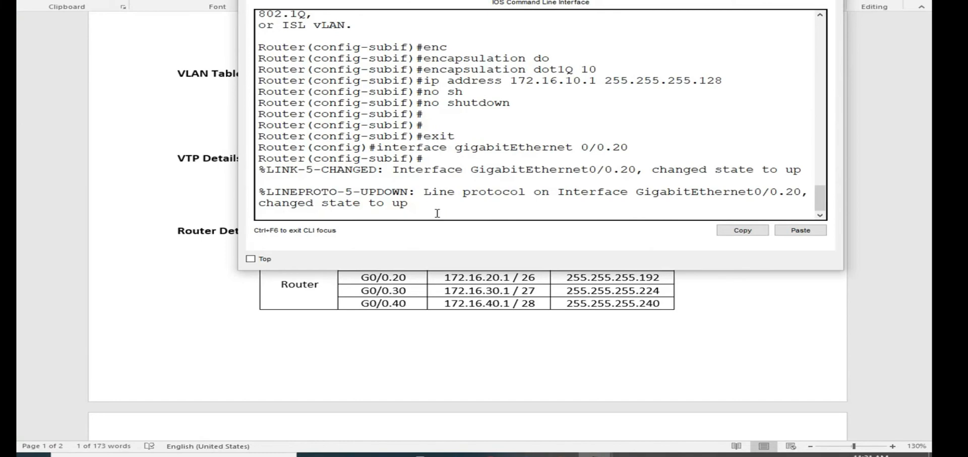
key(Return)
- Recall the earlier ip address command and strip its IP address and mask, keeping only the words ip address
key(Up)
key(Up)
key(Up)
key(Up)
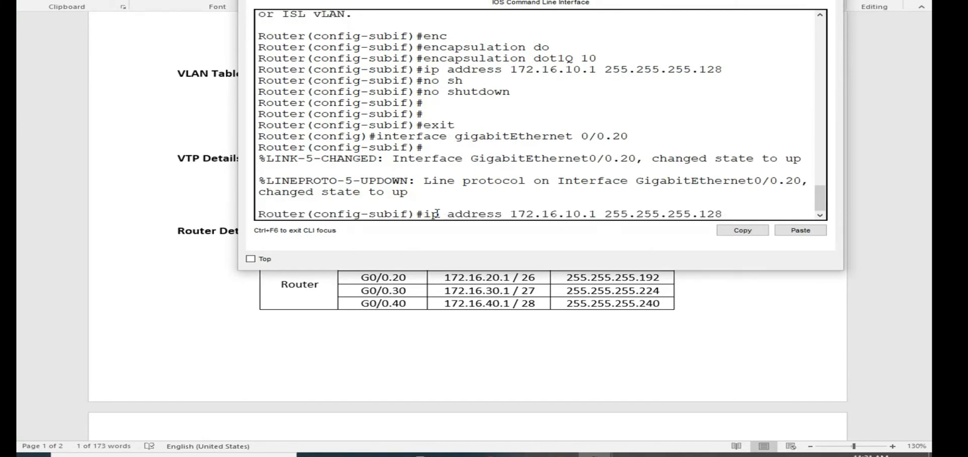
key(BackSpace)
key(BackSpace)
key(BackSpace)
mouse_move(560, 454)
key(BackSpace)
key(BackSpace)
key(BackSpace)
key(BackSpace)
key(BackSpace)
key(BackSpace)
key(BackSpace)
key(BackSpace)
key(BackSpace)
key(BackSpace)
key(BackSpace)
key(BackSpace)
key(BackSpace)
key(BackSpace)
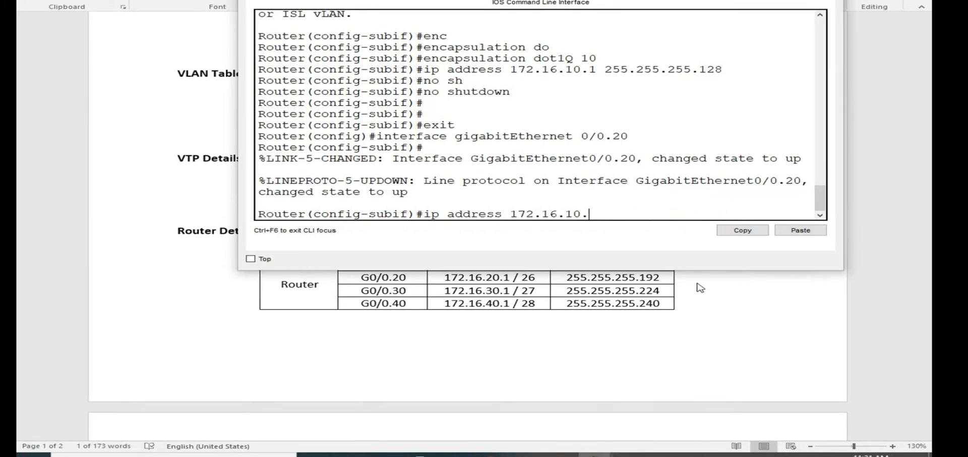
key(BackSpace)
key(BackSpace)
key(BackSpace)
key(BackSpace)
- Copy G0/0.20's address 172.16.20.1 from the Word document's Router Details table and paste it into the router's ip address command
click(702, 317)
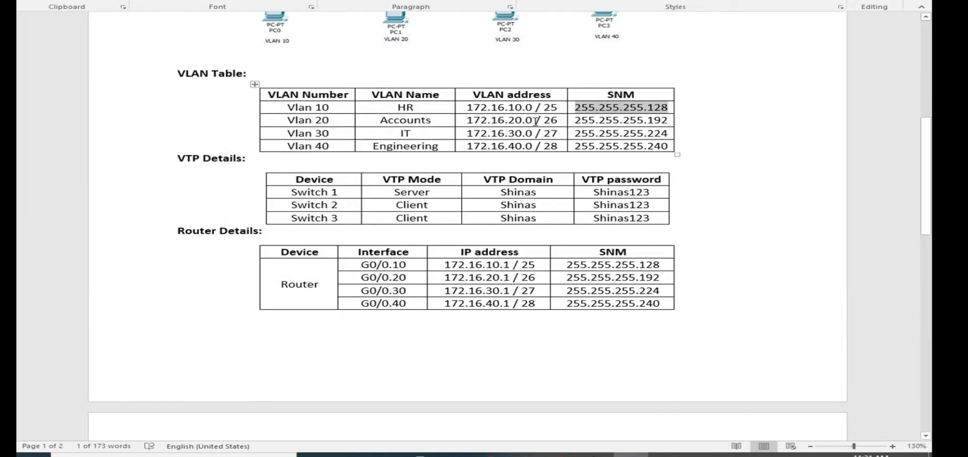
drag(535, 120, 492, 120)
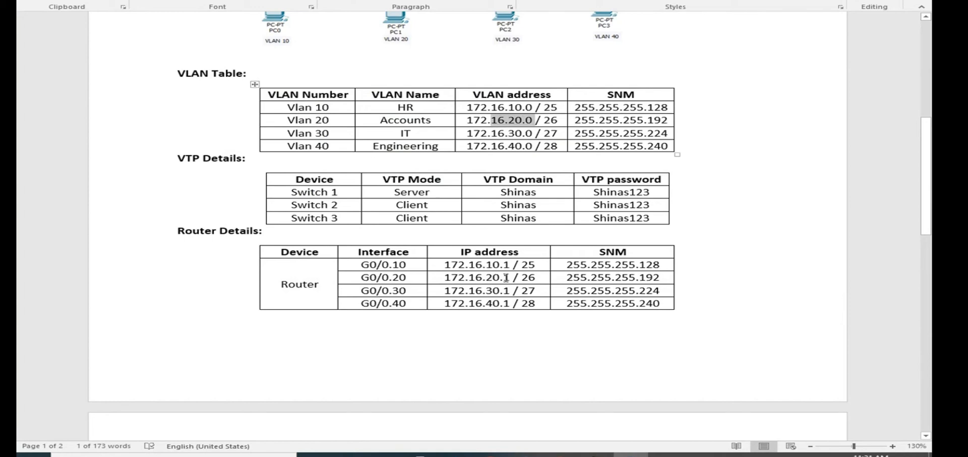
drag(513, 277, 444, 277)
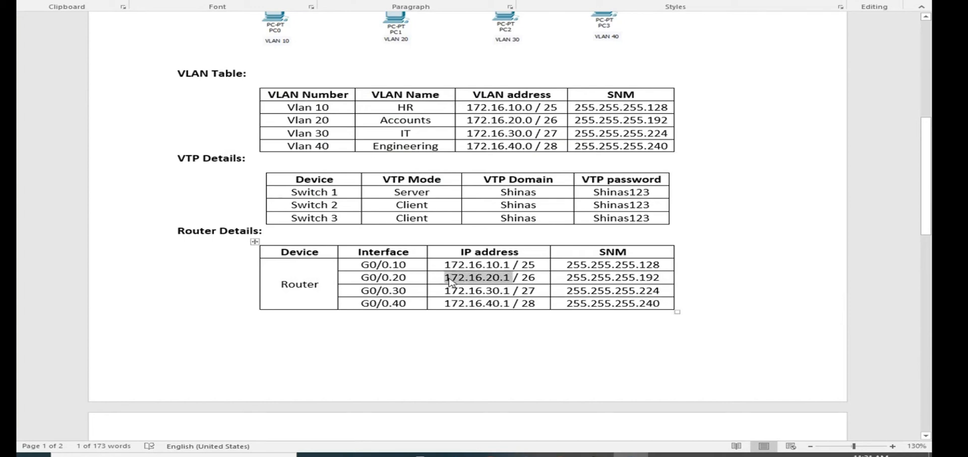
right_click(501, 279)
click(530, 95)
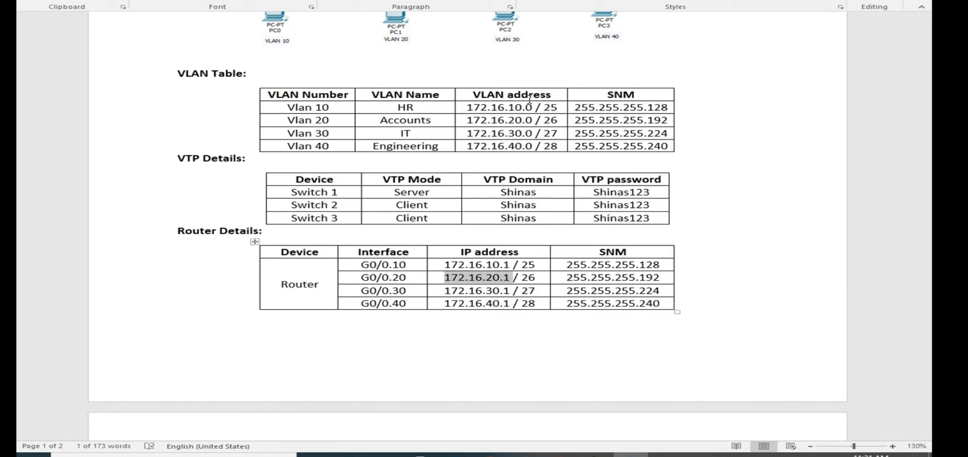
key(alt+Tab)
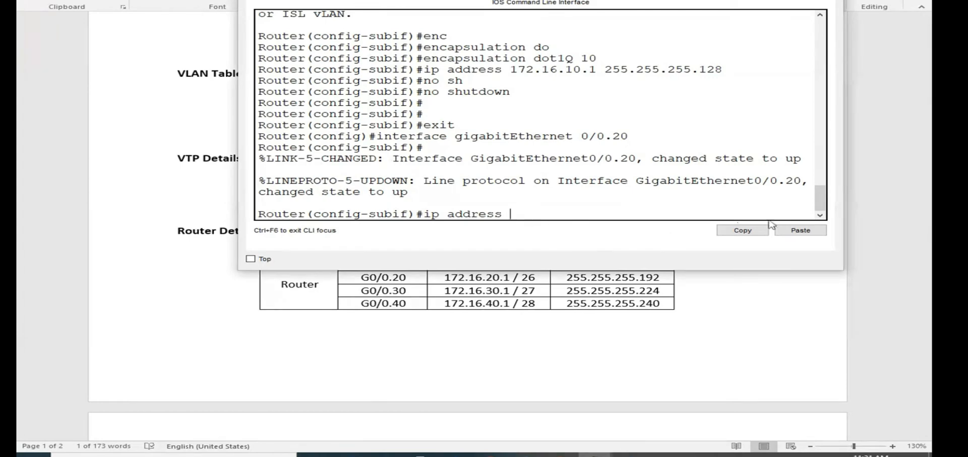
click(800, 230)
- Copy mask 255.255.255.192 from the Word Router Details table and try to apply ip address 172.16.20.1 255.255.255.192 to the subinterface
key(alt+Tab)
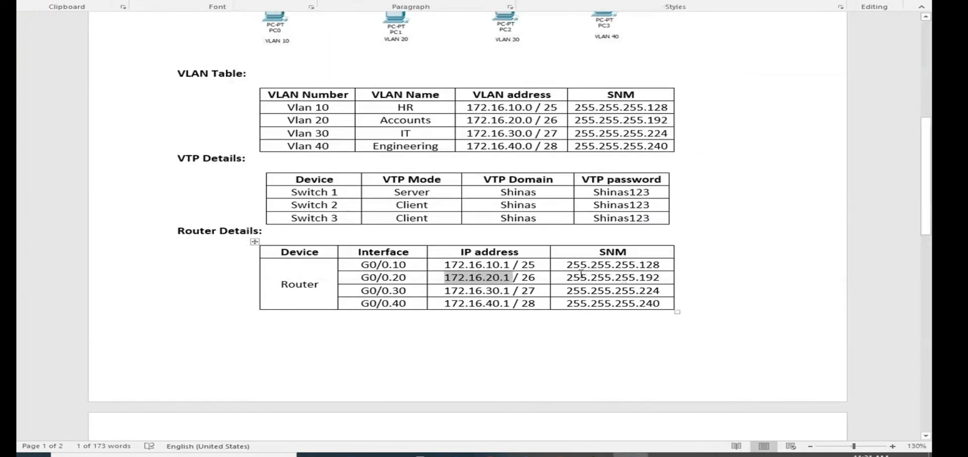
drag(567, 277, 669, 277)
right_click(647, 280)
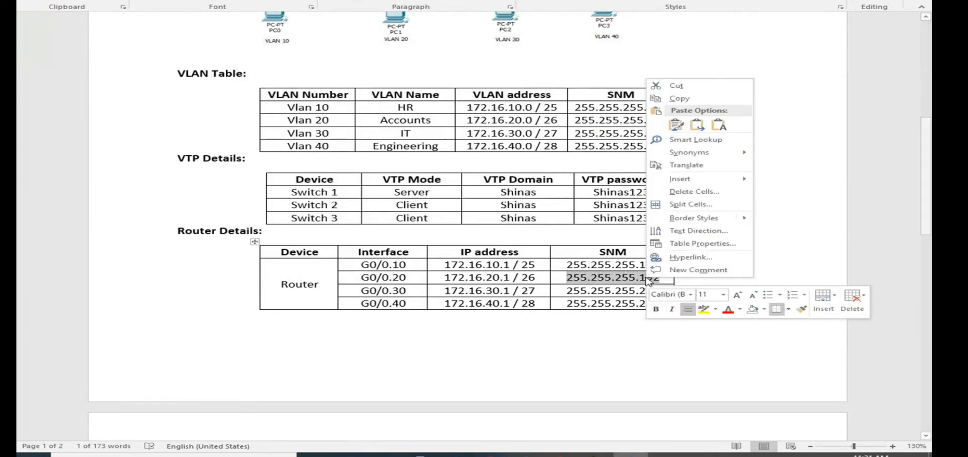
click(680, 98)
key(alt+Tab)
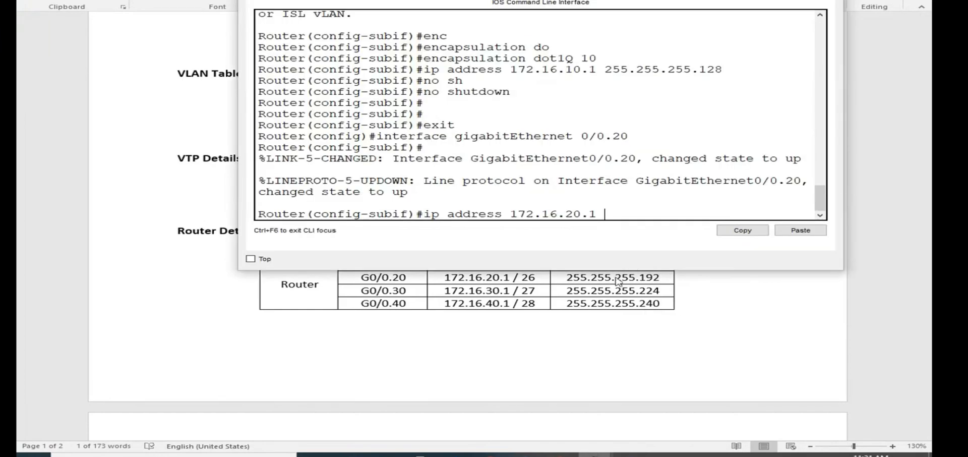
click(782, 229)
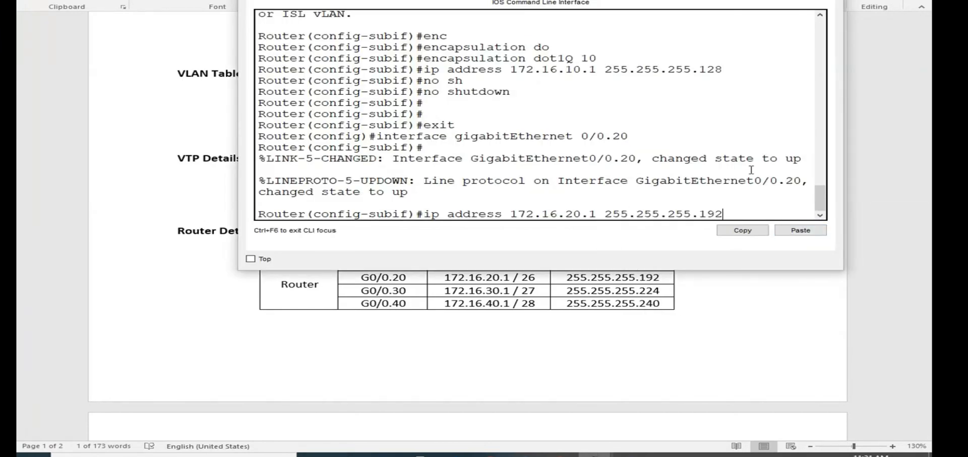
key(Return)
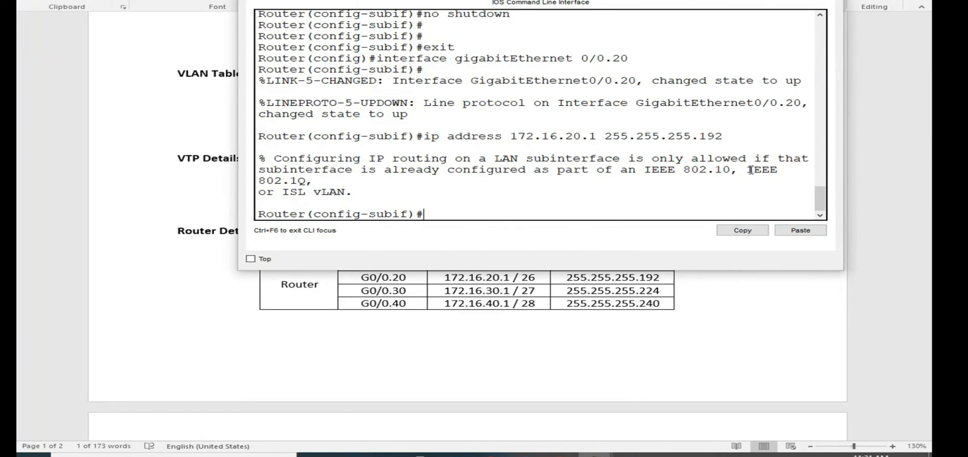
- Set the gigabitEthernet 0/0.20 subinterface's encapsulation to dot1Q with VLAN 20
text(enc)
key(Tab)
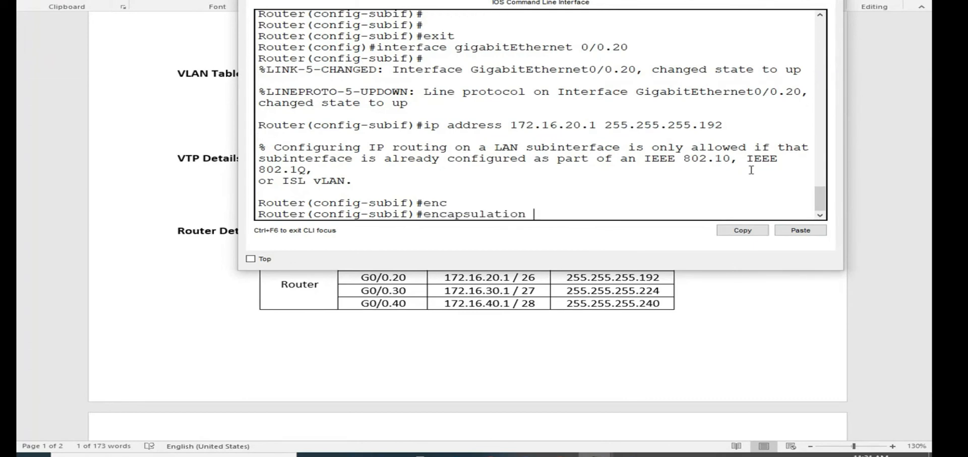
text(do)
key(Tab)
text(2)
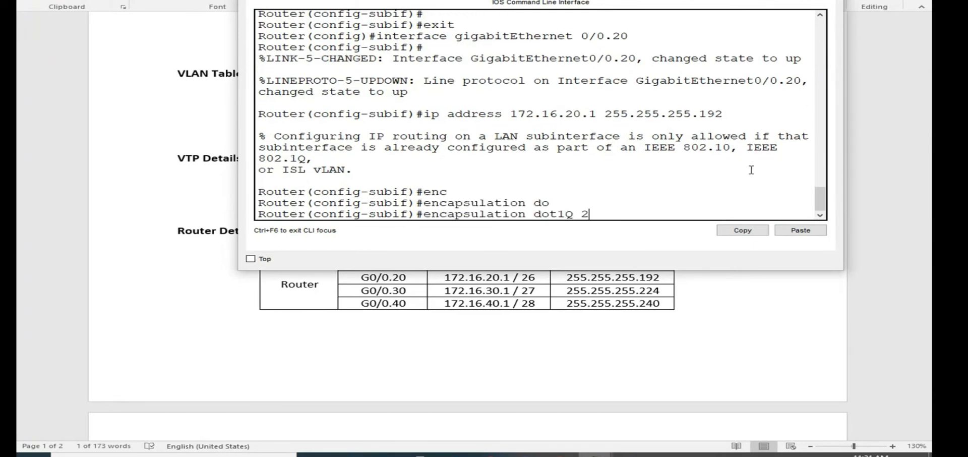
text(0)
key(Return)
- Apply ip address 172.16.20.1 255.255.255.192 to the VLAN 20 subinterface again and enable it with no shutdown
key(Up)
key(Up)
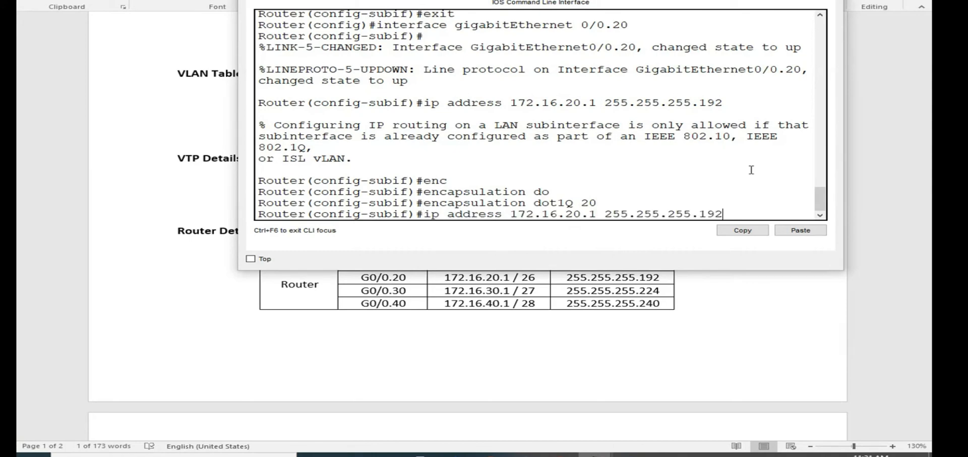
key(Return)
text(no sh)
key(Tab)
key(Return)
key(Return)
key(Return)
key(Return)
key(Return)
key(Return)
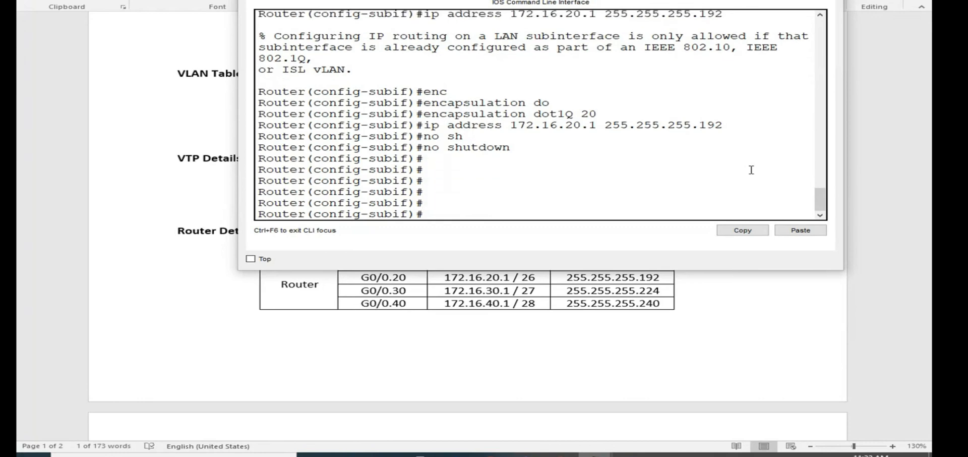
- Exit the VLAN 20 subinterface and enter configuration of interface gigabitEthernet 0/0.30
text(exit)
key(Return)
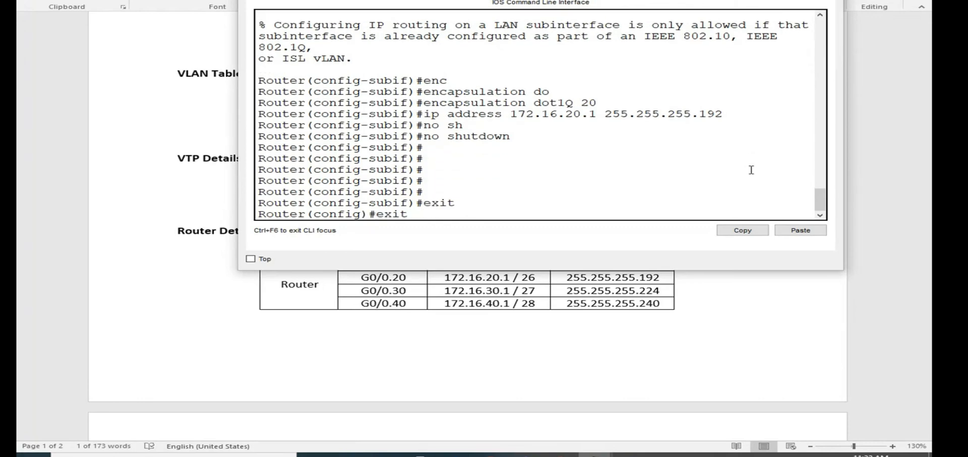
key(Up)
key(Up)
key(Up)
key(Up)
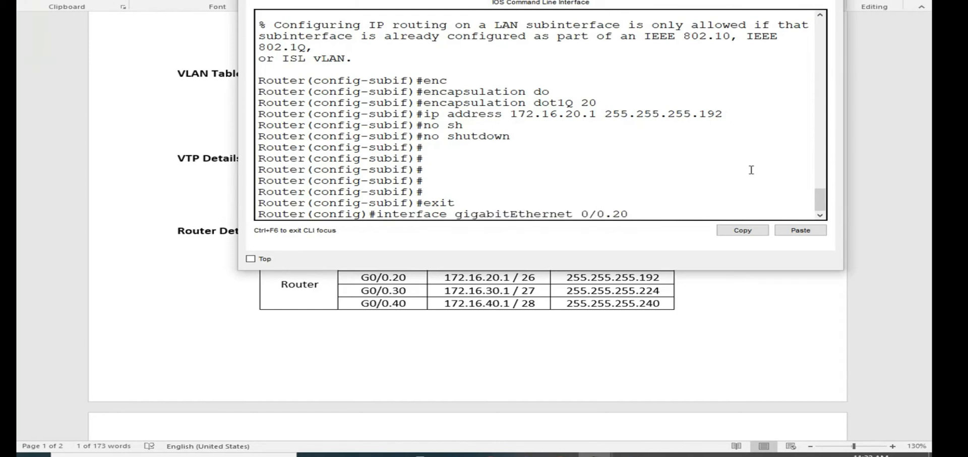
key(BackSpace)
key(BackSpace)
text(30)
key(Return)
key(Return)
- Set the gigabitEthernet 0/0.30 subinterface's encapsulation to dot1Q with VLAN 30
text(enc)
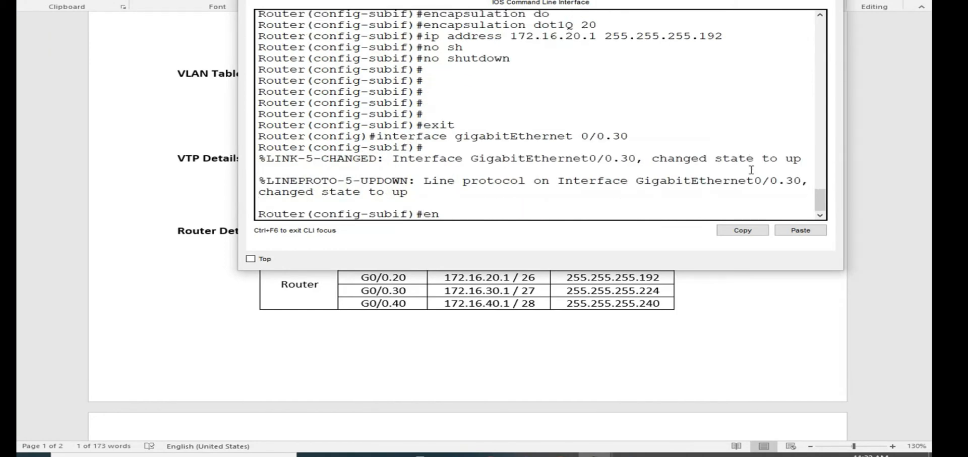
key(Tab)
text(d)
key(Tab)
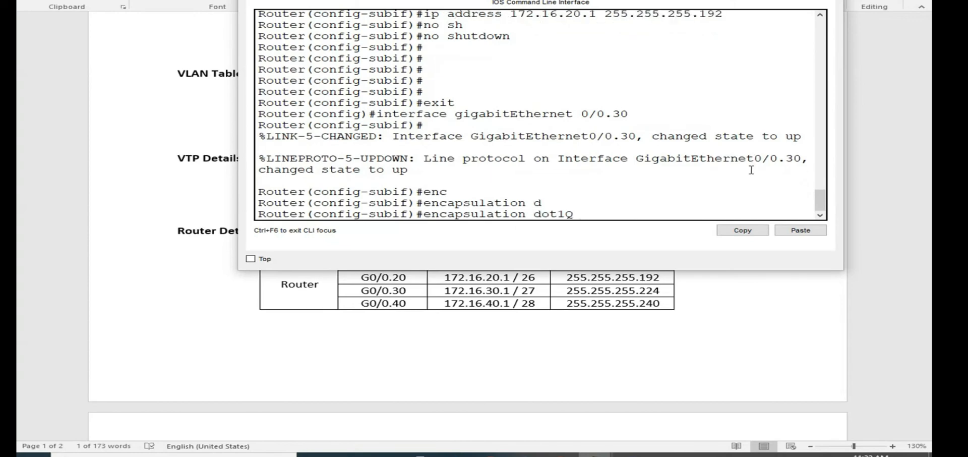
text(30)
key(Return)
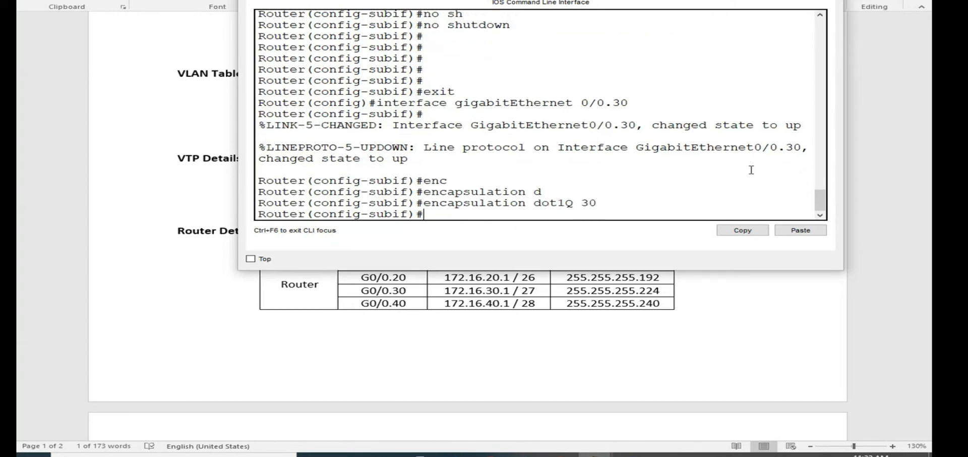
- Assign ip address 172.16.30.1 255.255.255.224 to the VLAN 30 subinterface, copying both values from the document's Router Details table
text(ip add)
key(Tab)
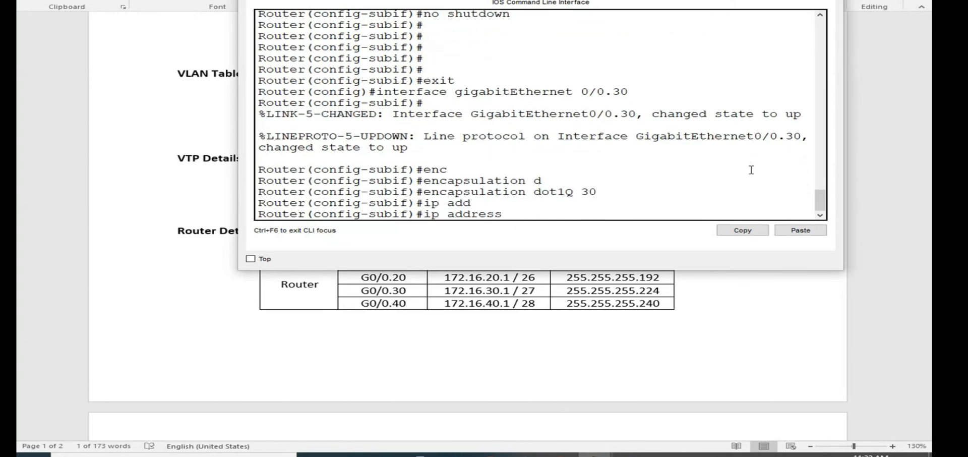
click(453, 312)
drag(446, 291, 510, 291)
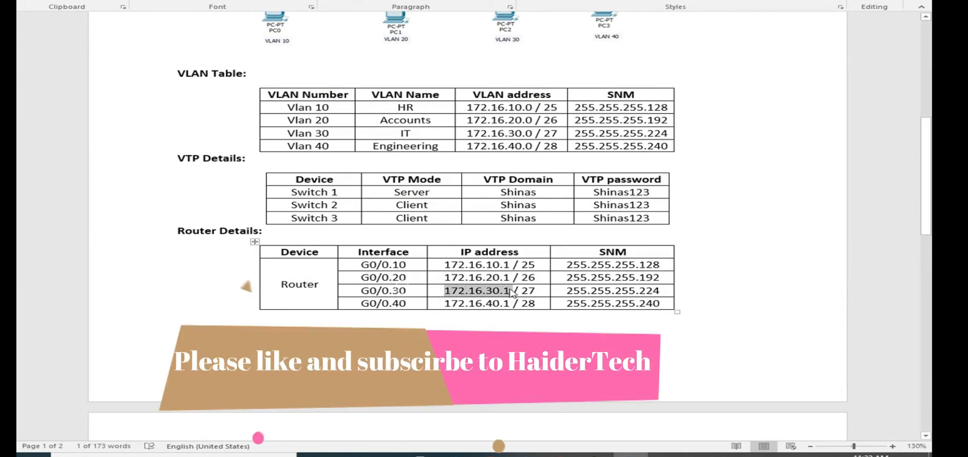
key(ctrl+c)
key(alt+Tab)
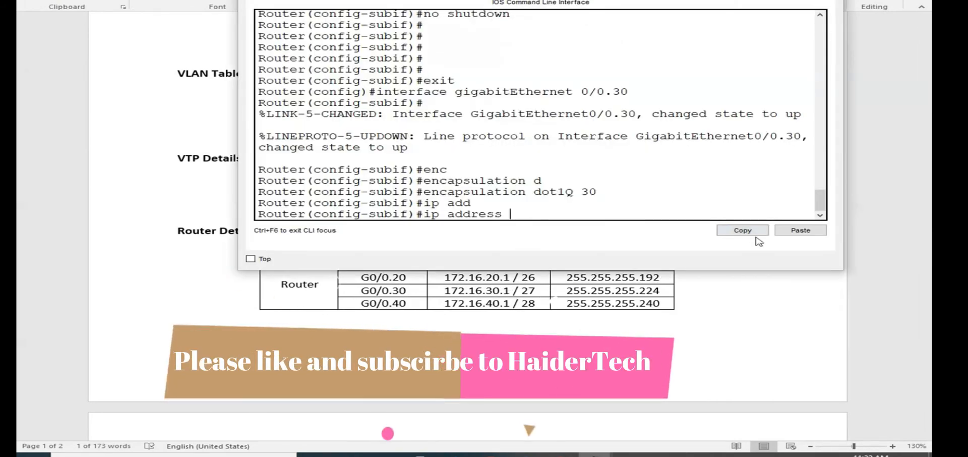
click(801, 230)
key(alt+Tab)
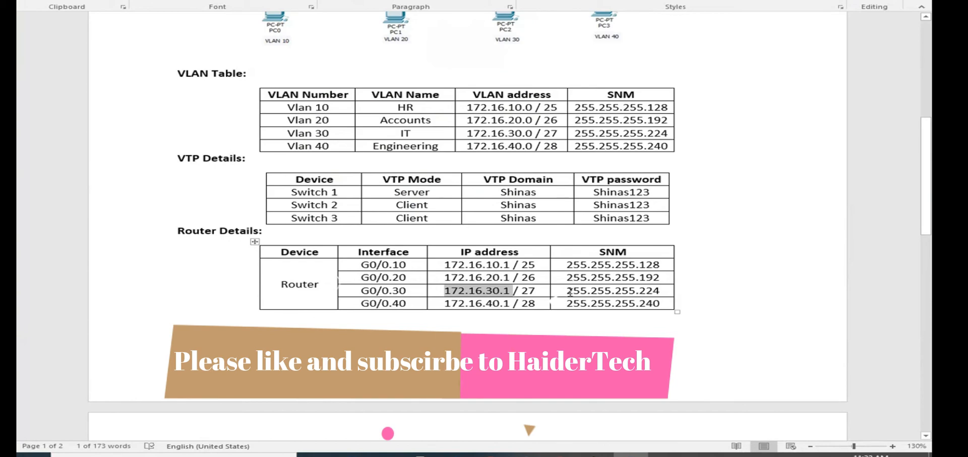
drag(568, 291, 660, 295)
key(ctrl+c)
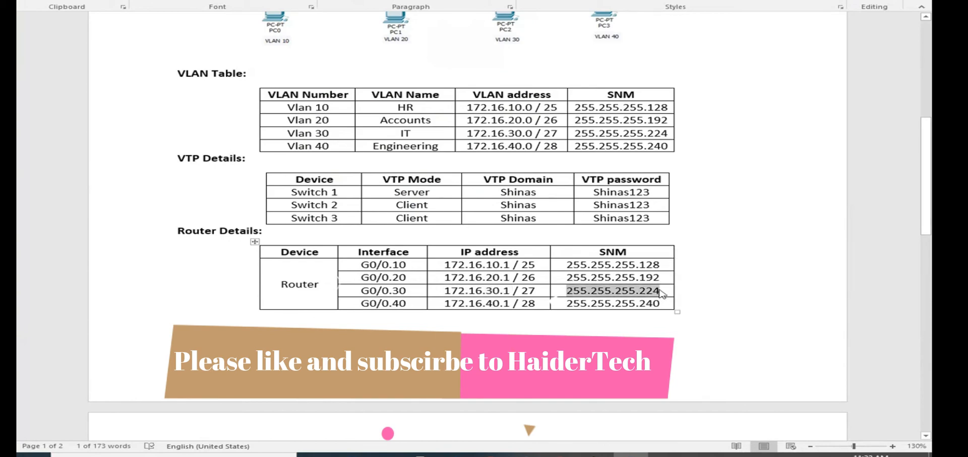
key(alt+Tab)
click(801, 230)
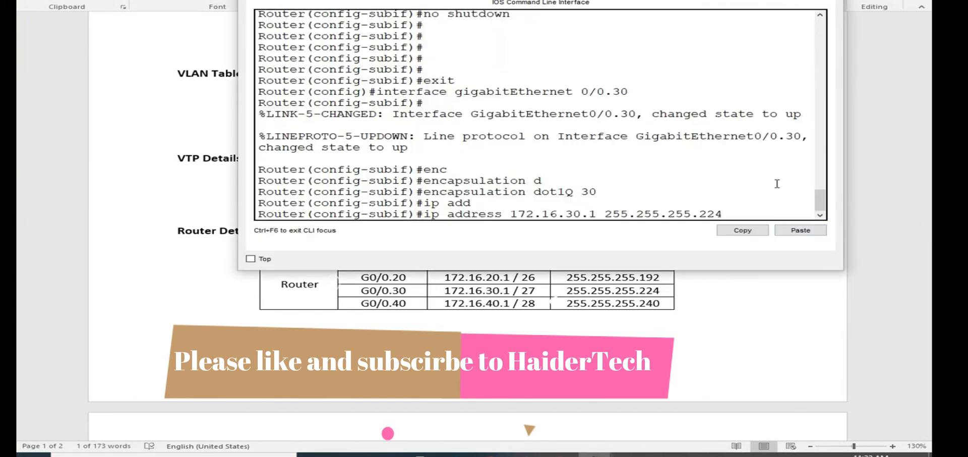
key(Return)
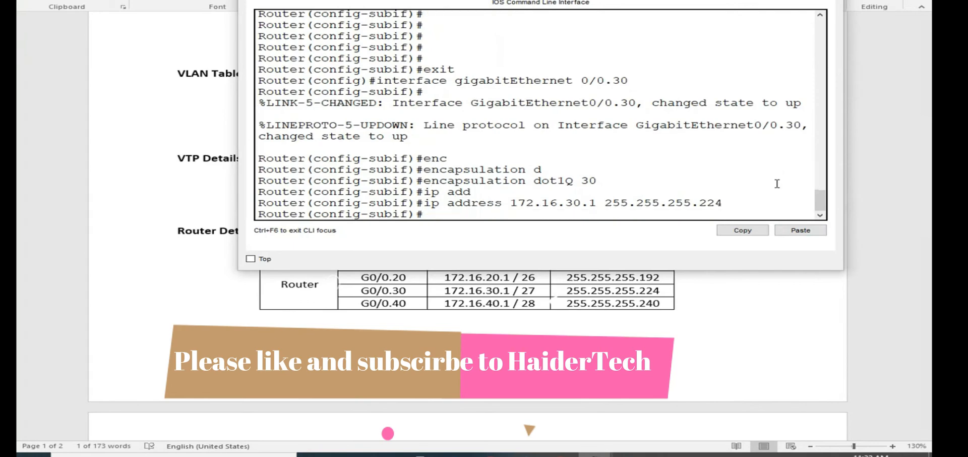
- Enable the gigabitEthernet 0/0.30 subinterface with no shutdown
text(no sh)
key(Tab)
key(Return)
key(Return)
key(Return)
- Enter configuration of interface gigabitEthernet 0/0.40, reusing the earlier interface command
key(Up)
key(Up)
key(Up)
key(Up)
key(Up)
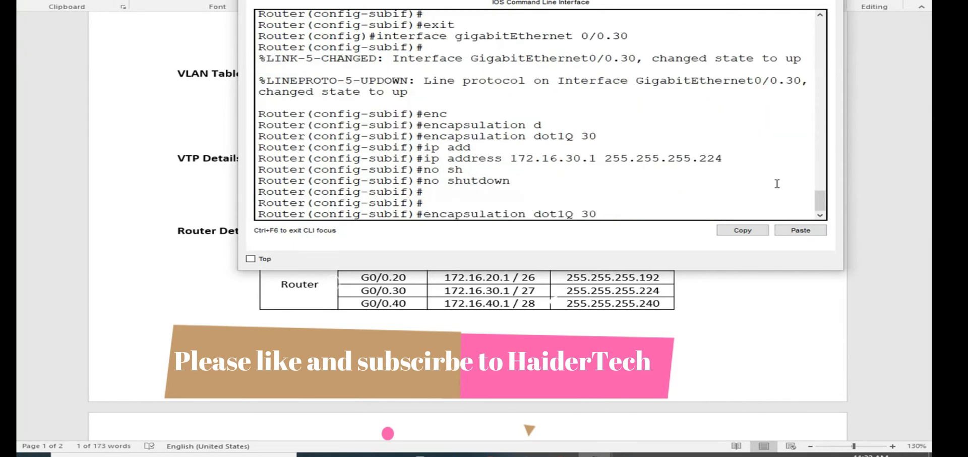
key(Up)
key(BackSpace)
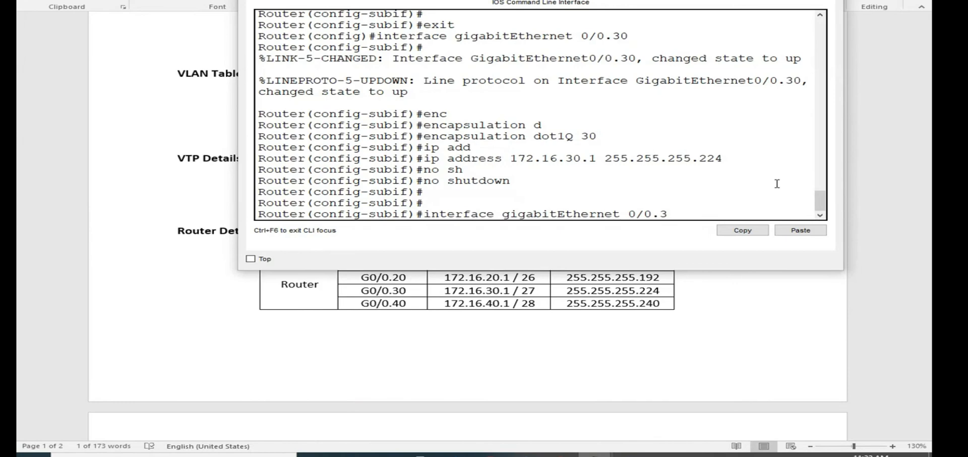
key(BackSpace)
text(40)
key(Return)
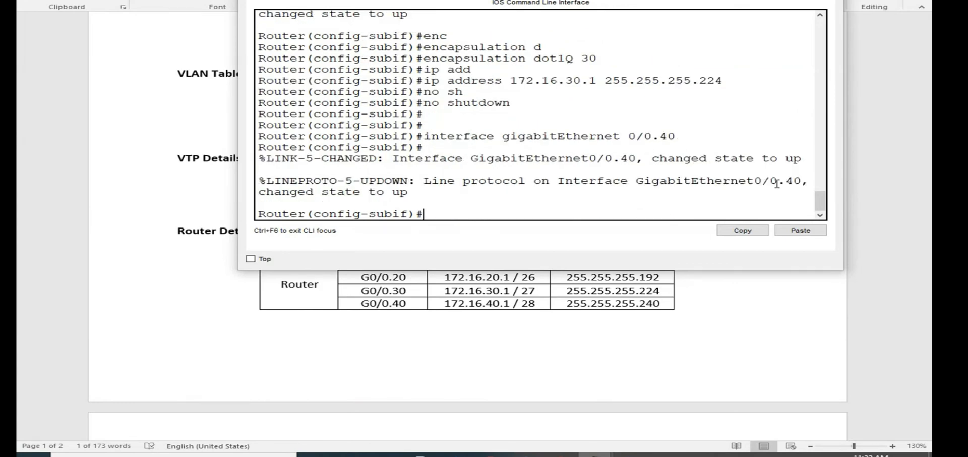
- Set the gigabitEthernet 0/0.40 subinterface's encapsulation to dot1Q with VLAN 40
text(enc)
key(Tab)
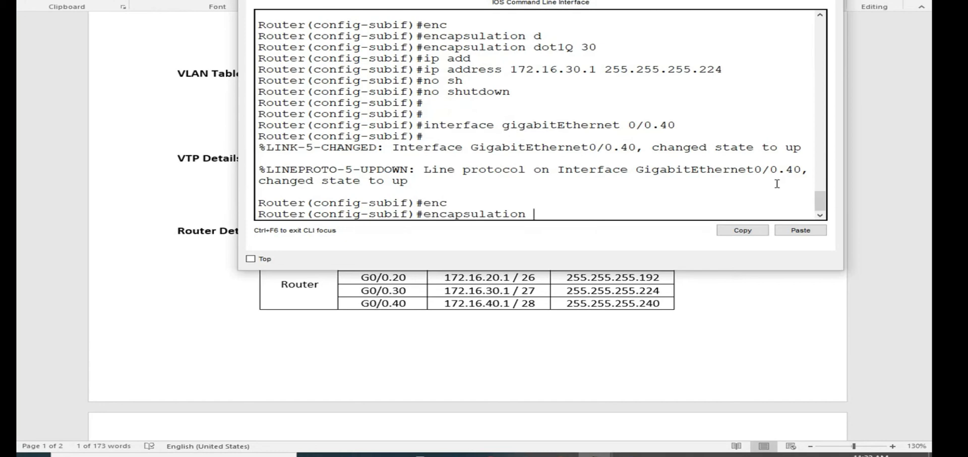
text(do)
key(Tab)
text(30)
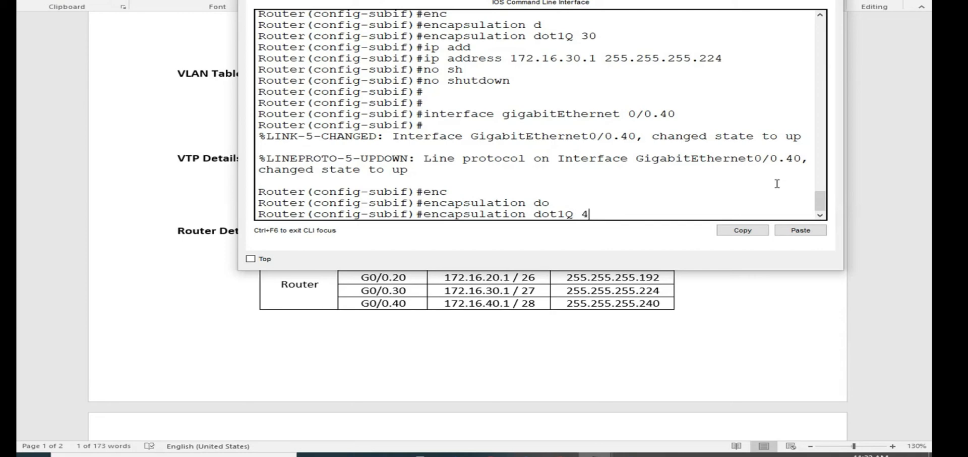
text(0)
key(Return)
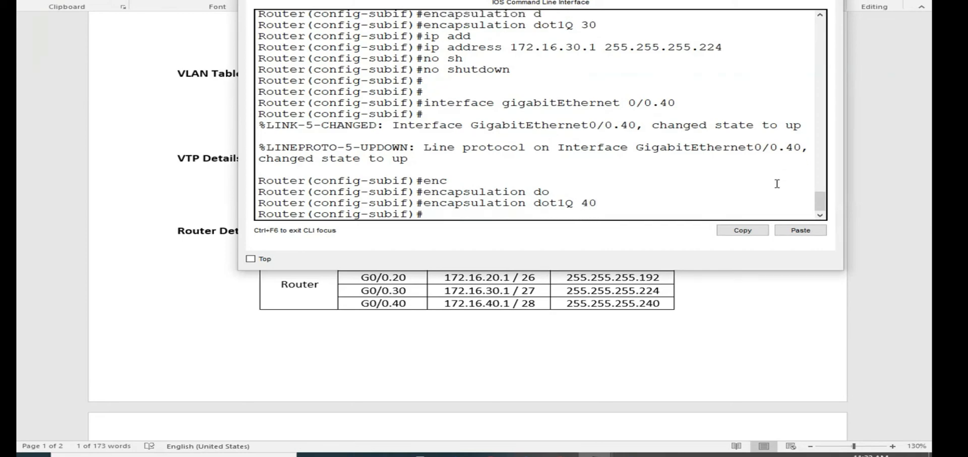
- Assign ip address 172.16.40.1 255.255.255.240 to the VLAN 40 subinterface, copying both values from the document's Router Details table
text(ip add)
key(Tab)
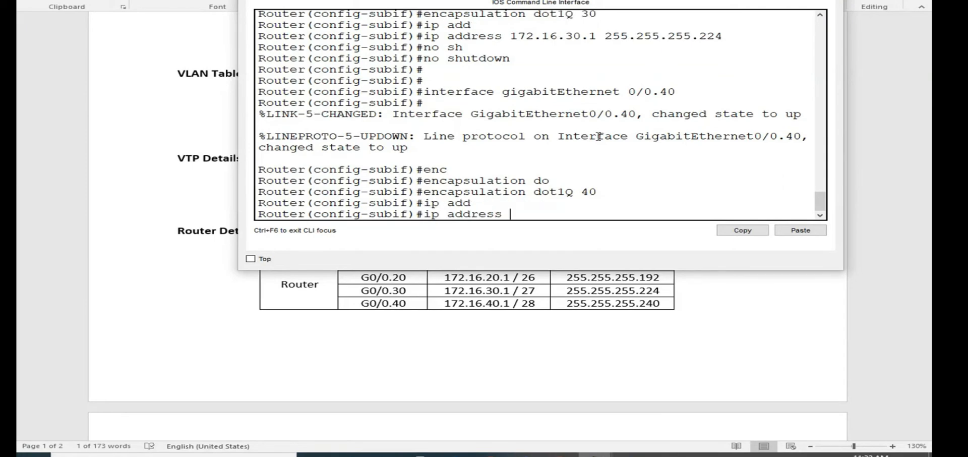
click(510, 301)
drag(512, 303, 450, 304)
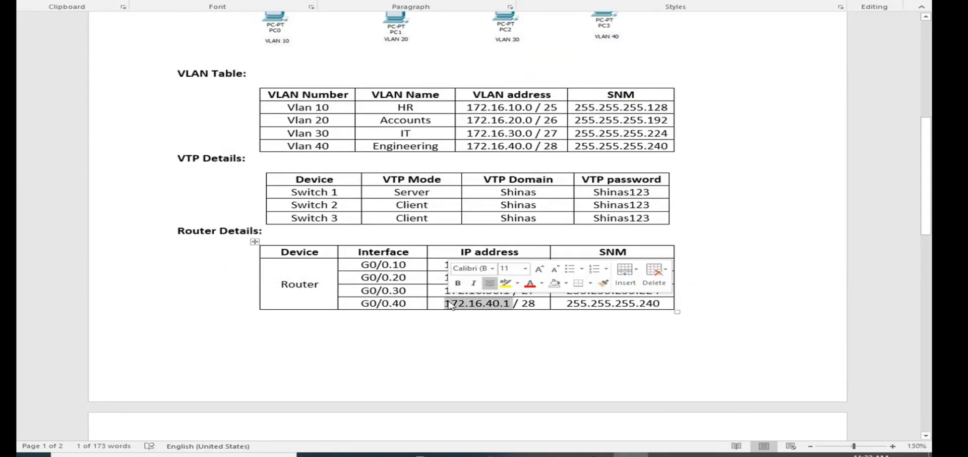
key(ctrl+c)
key(alt+Tab)
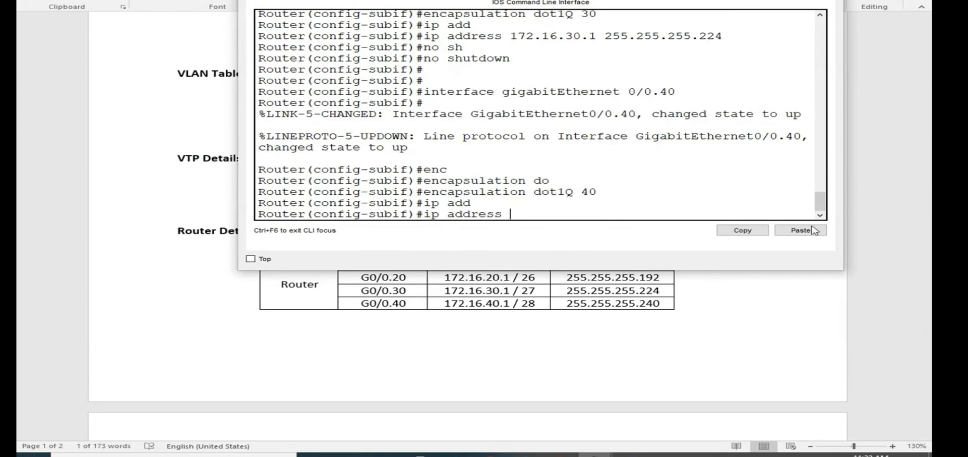
click(812, 230)
key(alt+Tab)
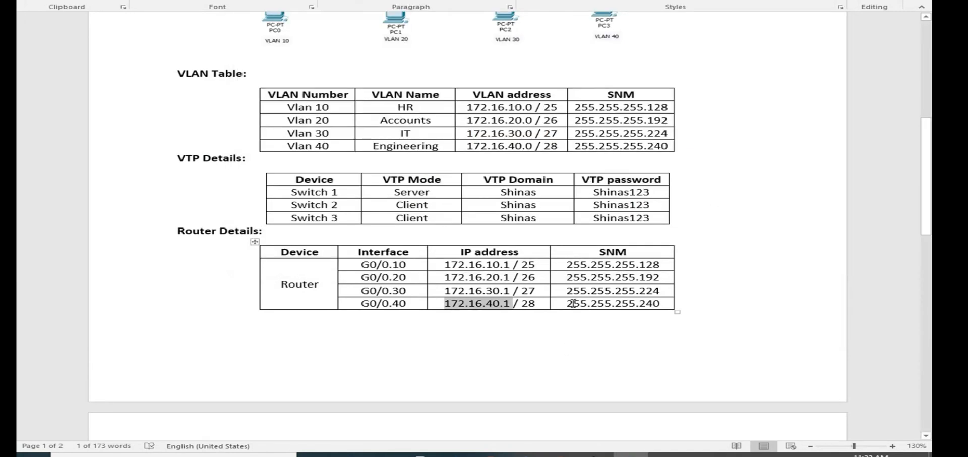
drag(574, 303, 662, 303)
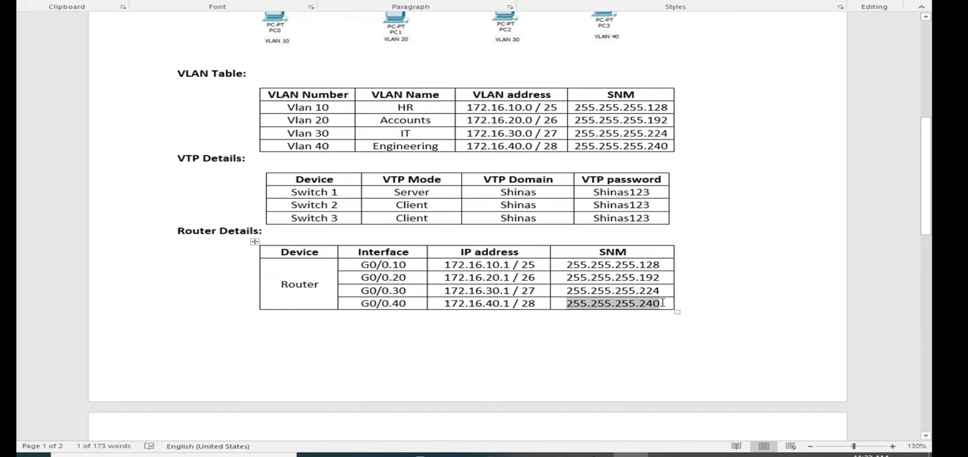
key(ctrl+c)
key(alt+Tab)
click(801, 230)
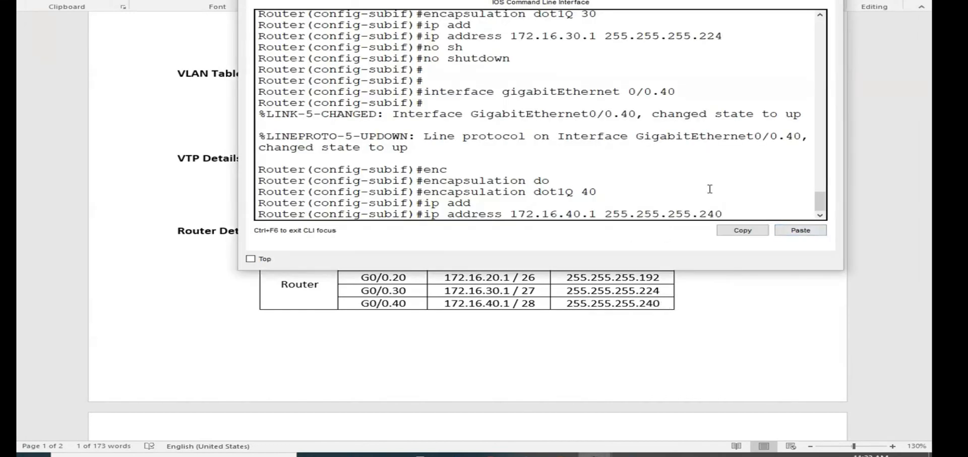
key(Return)
- Enable the VLAN 40 subinterface with no shutdown and return to privileged EXEC mode
text(no sh)
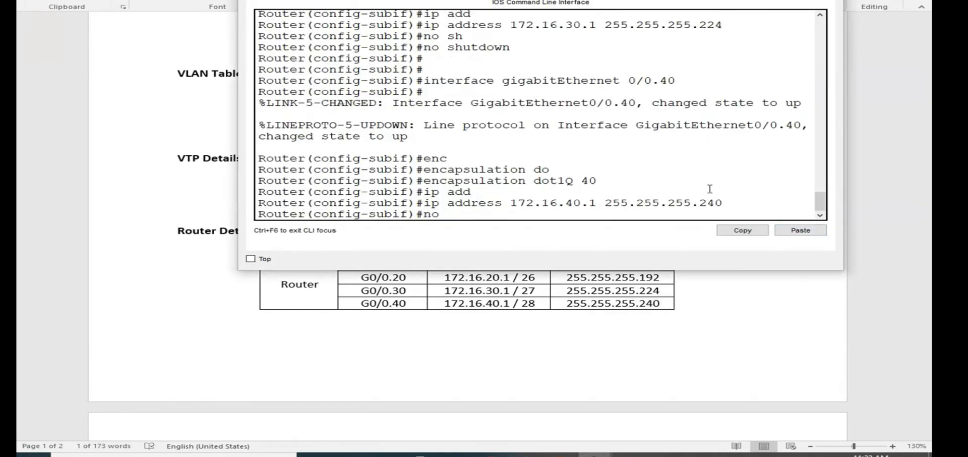
key(Tab)
key(Return)
key(Return)
key(Return)
key(Return)
key(Return)
key(ctrl+z)
key(Return)
key(Return)
key(Return)
key(Return)
key(Return)
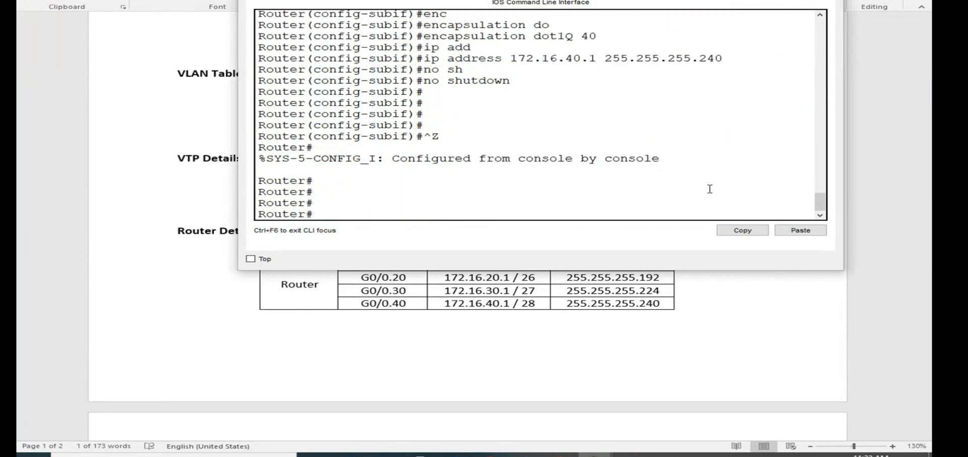
text(show run)
key(Return)
key(ctrl+c)
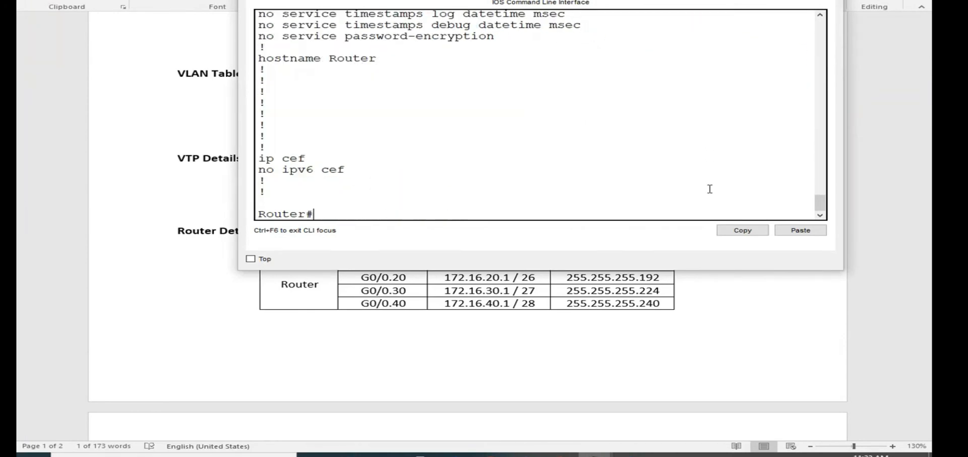
key(Return)
key(Return)
key(Return)
key(Return)
key(Return)
text(show run)
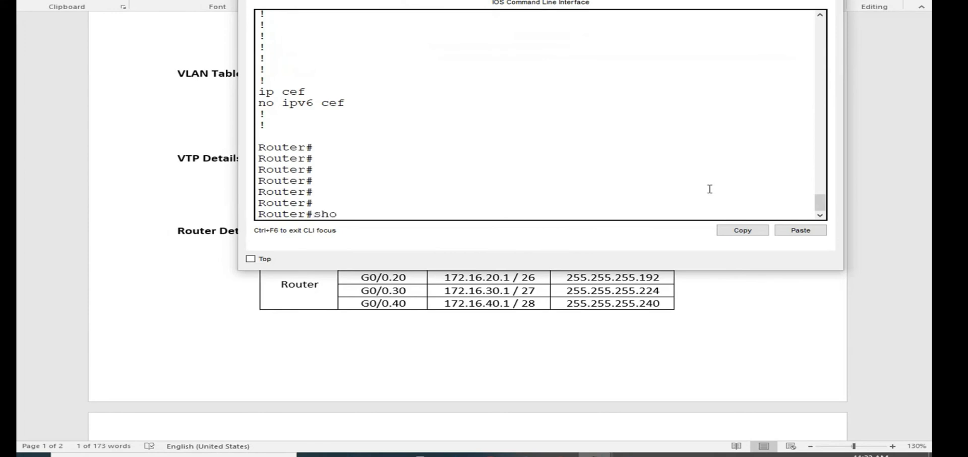
- Display the router's running configuration with show run and check the encapsulation and addresses of the gigabitEthernet 0/0 subinterfaces
key(Return)
key(Return)
key(Return)
key(Return)
key(Return)
key(Return)
key(Return)
key(Return)
key(Return)
key(Return)
key(Return)
key(Return)
key(Return)
key(Return)
key(Return)
key(Return)
key(Return)
key(Return)
key(Return)
key(Return)
key(Return)
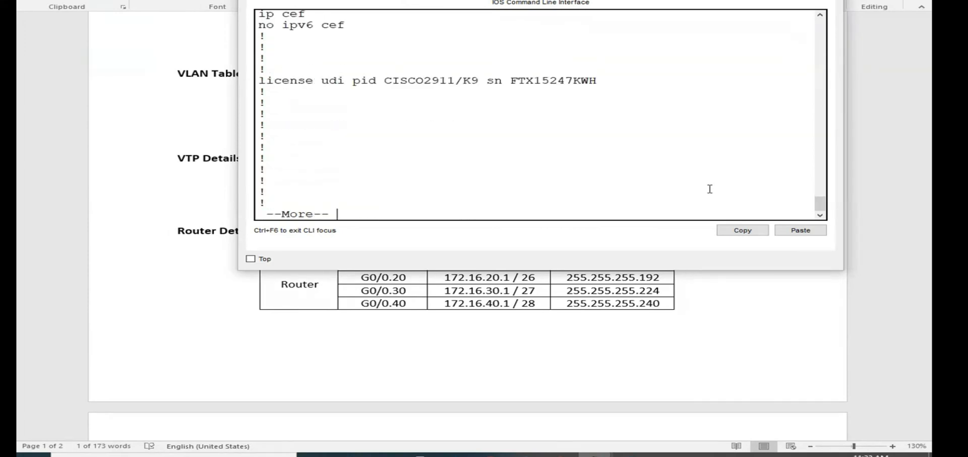
key(Return)
key(Return)
key(Return)
key(Return)
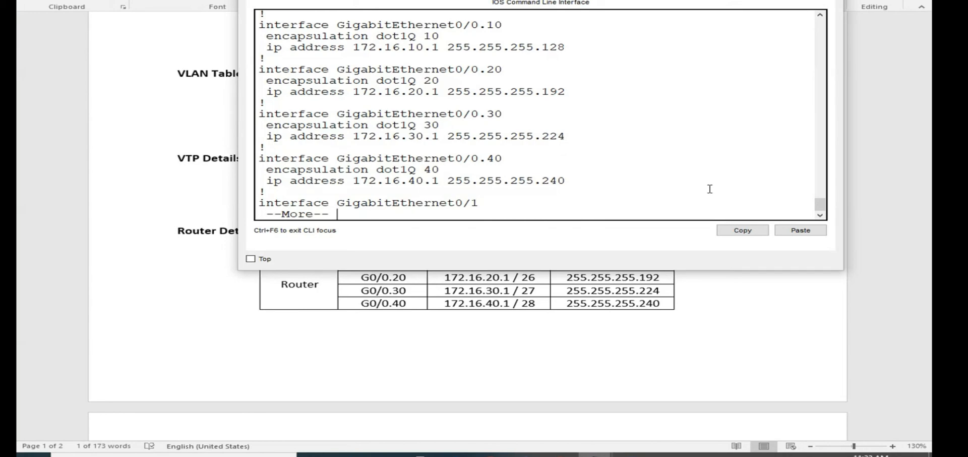
key(Return)
key(Return)
key(Return)
key(Return)
key(Return)
key(Return)
key(Return)
key(Return)
key(Return)
key(Return)
key(Return)
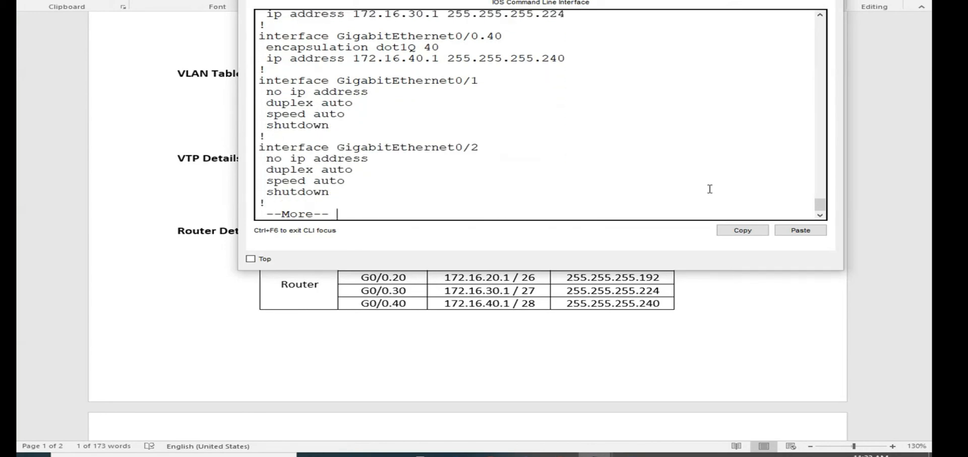
key(Return)
key(Return)
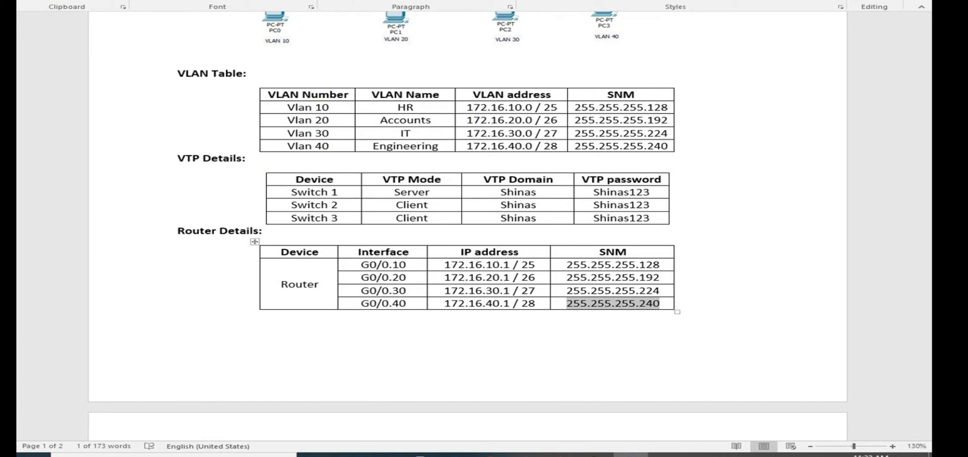
- Check Switch 1's VTP domain and VTP password in the Word document's VTP Details table
double_click(493, 192)
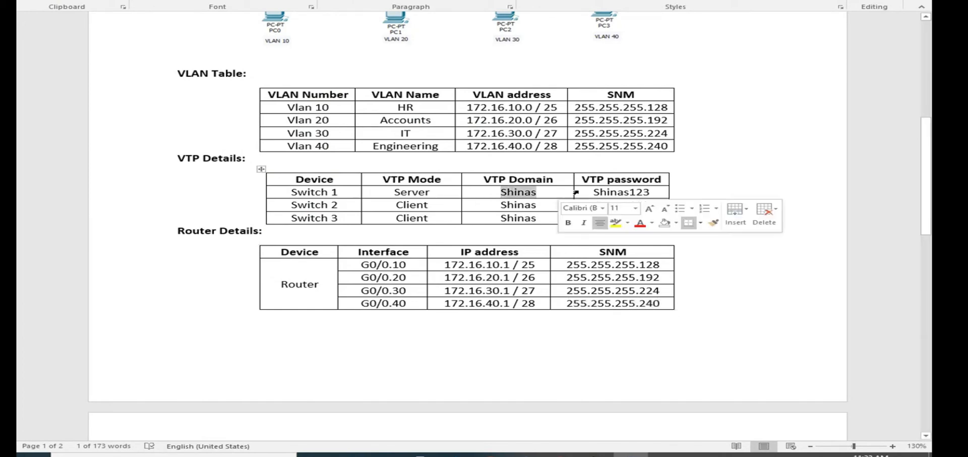
double_click(584, 192)
- Switch to Packet Tracer and open the IP Configuration of PC0 in VLAN 10
click(630, 456)
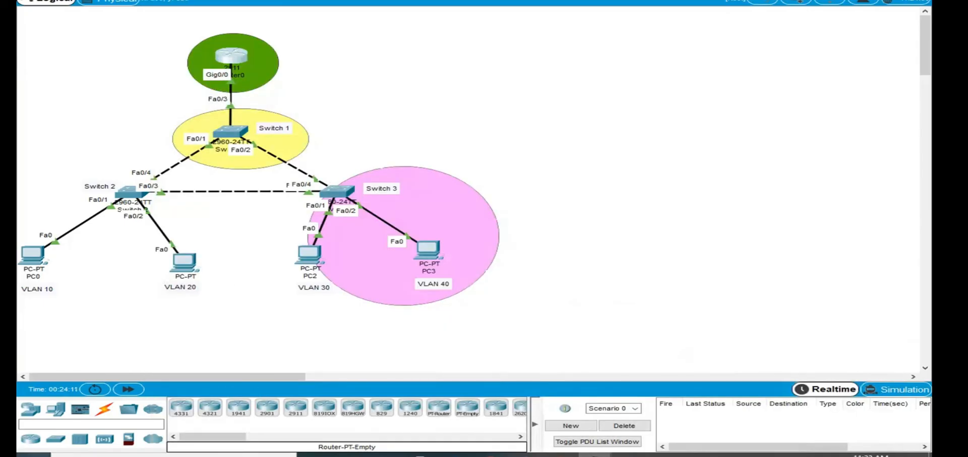
click(33, 254)
drag(360, 42, 412, 34)
click(455, 48)
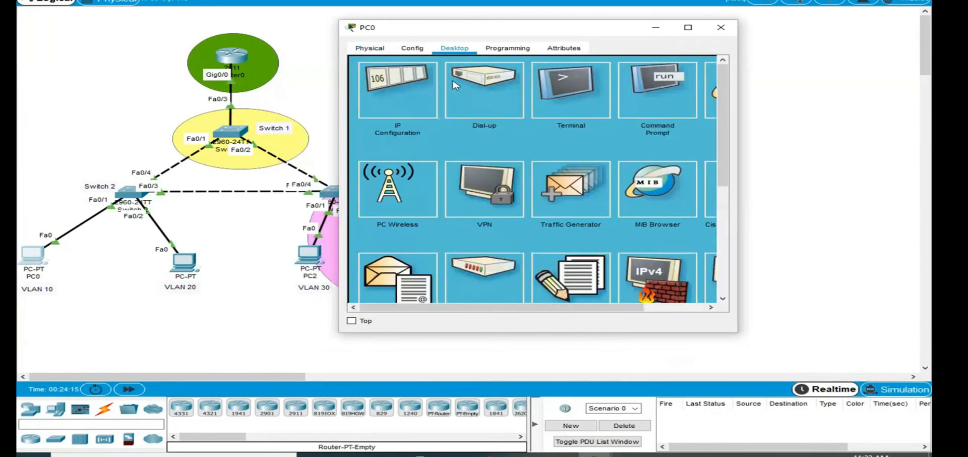
click(388, 85)
- Copy the G0/0.10 address 172.16.10.1 from the Router Details table in the Word document
click(630, 455)
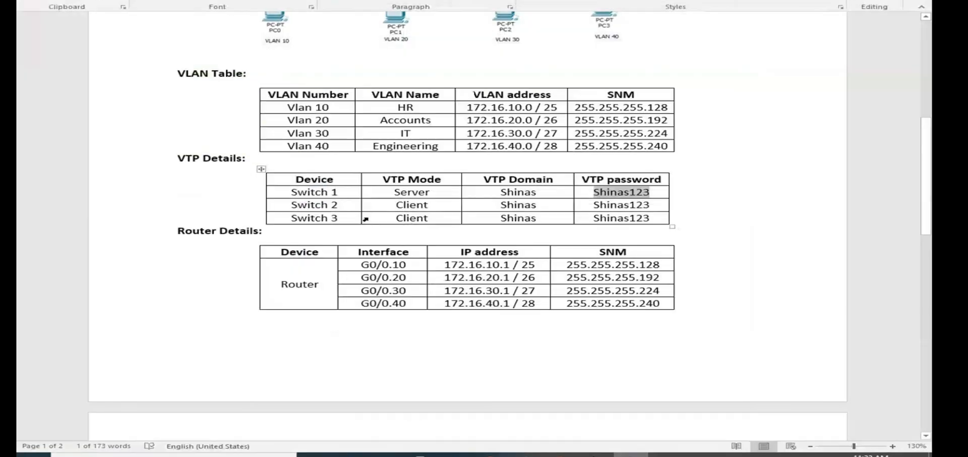
scroll(322, 303, down, 5)
scroll(335, 358, up, 10)
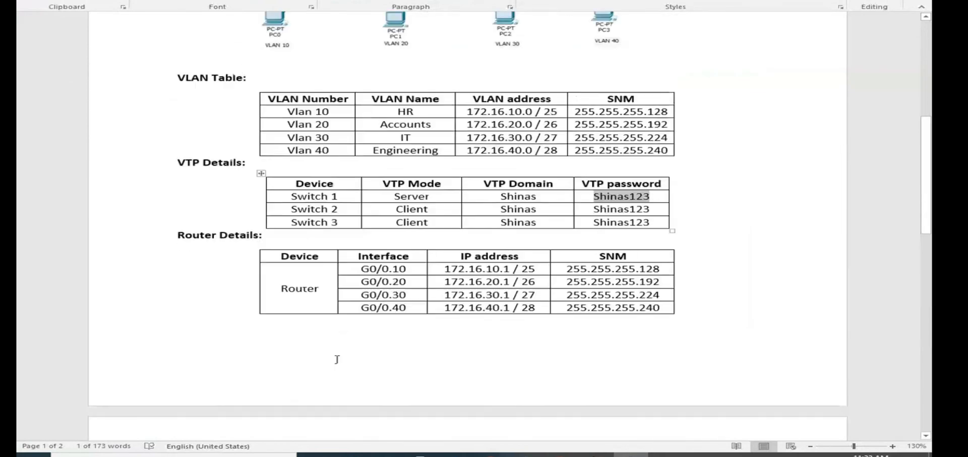
scroll(342, 357, down, 5)
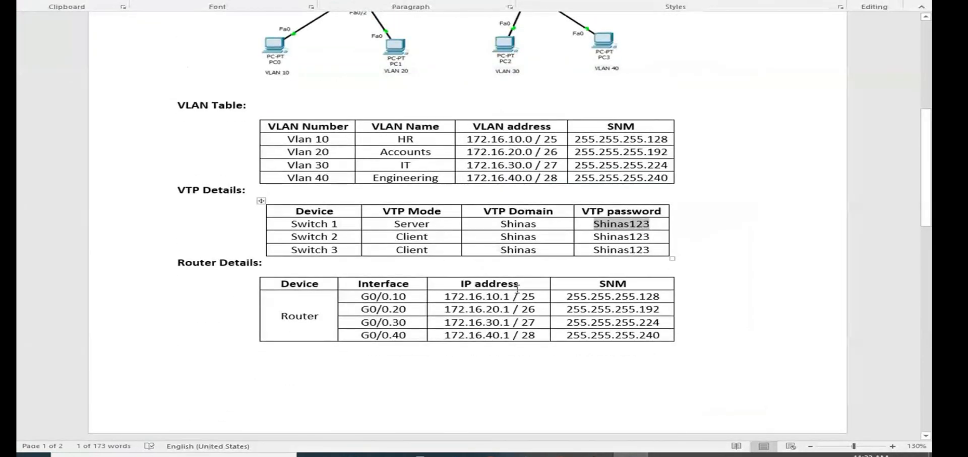
drag(506, 296, 443, 296)
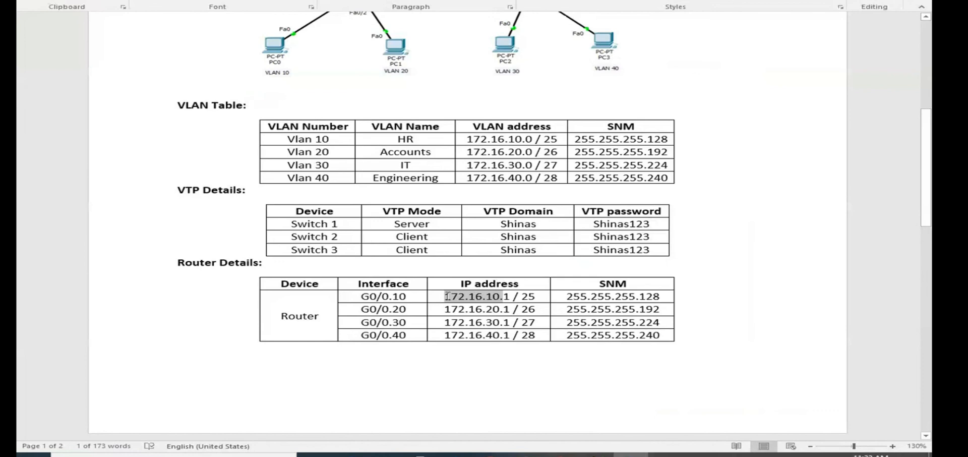
click(504, 296)
drag(512, 296, 446, 301)
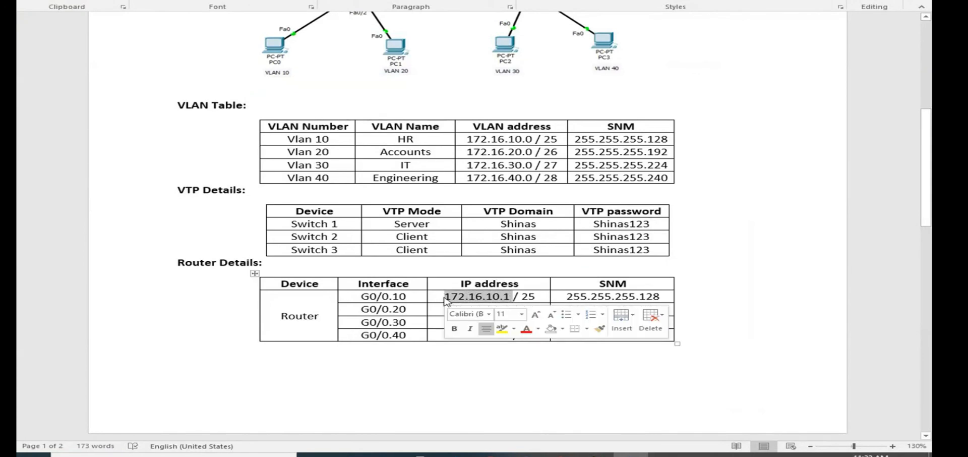
- Return to PC0's IP configuration in Packet Tracer and set its IPv4 address to 172.16.10.10
key(alt+Tab)
click(493, 121)
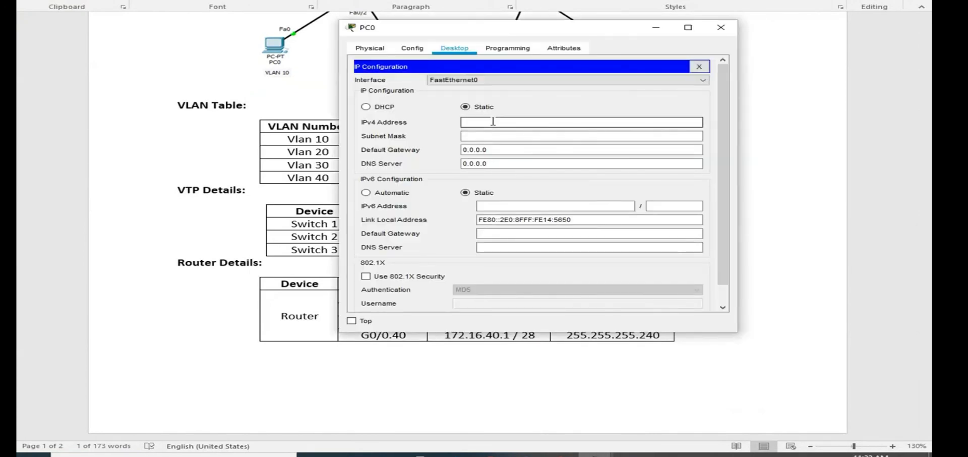
key(ctrl+v)
- Copy the G0/0.10 subnet mask from the Word document and set PC0's subnet mask to 255.255.255.128
click(517, 136)
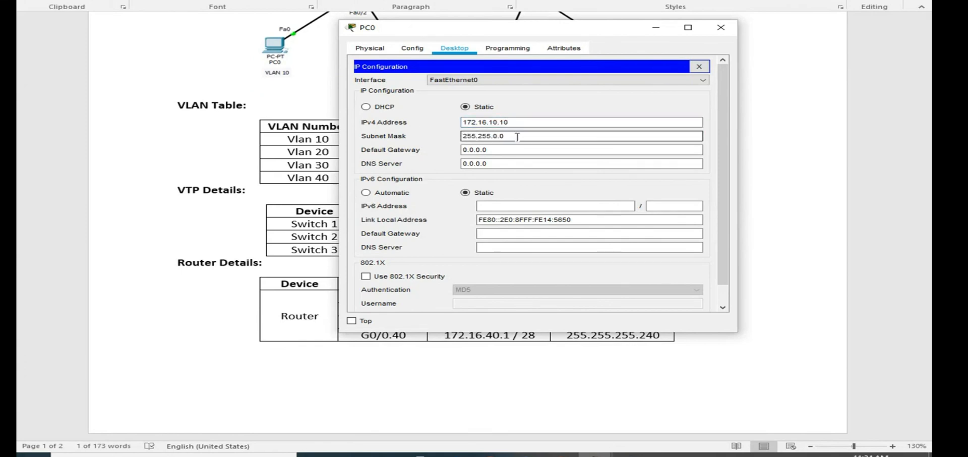
key(alt+Tab)
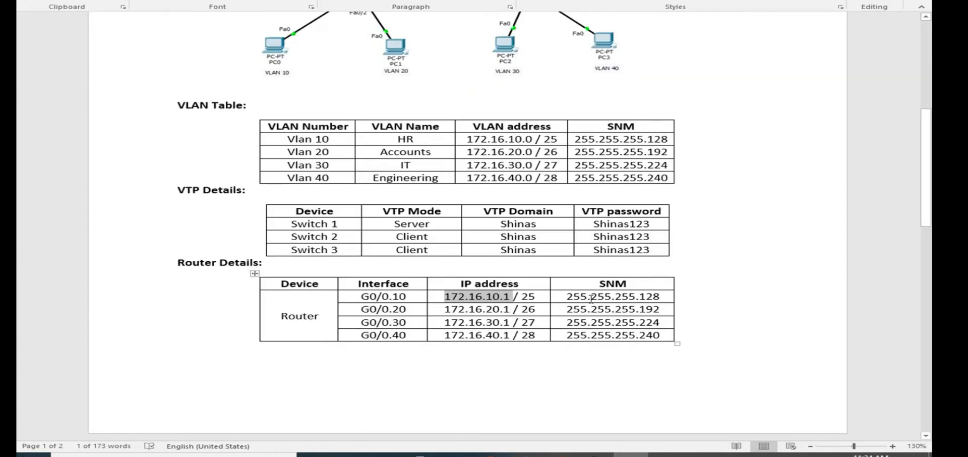
drag(568, 298, 668, 297)
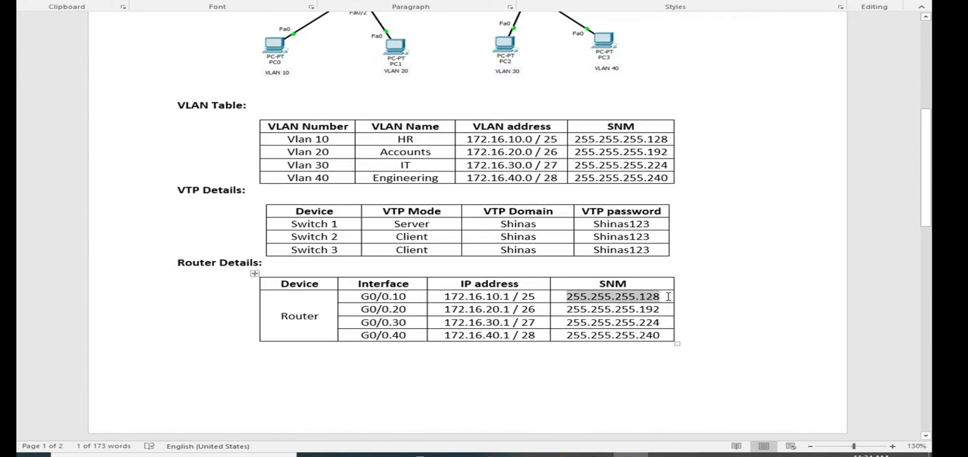
key(alt+Tab)
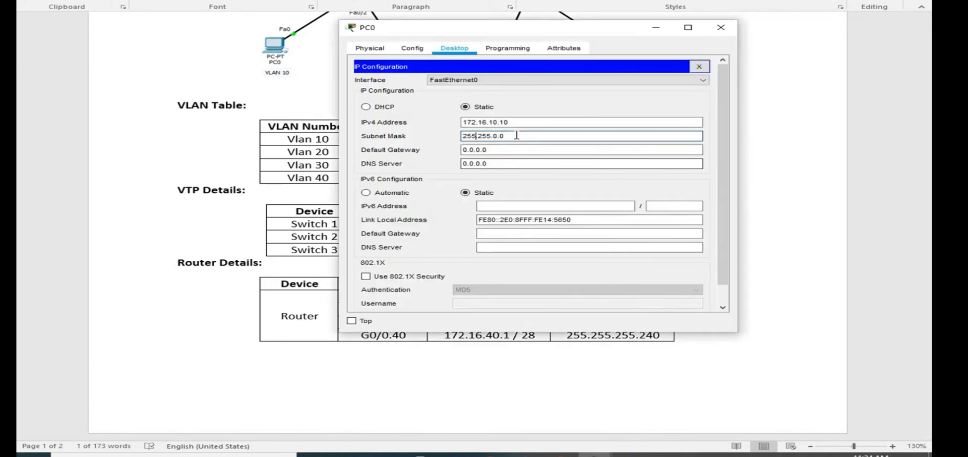
drag(516, 137, 346, 131)
key(ctrl+v)
key(alt+Tab)
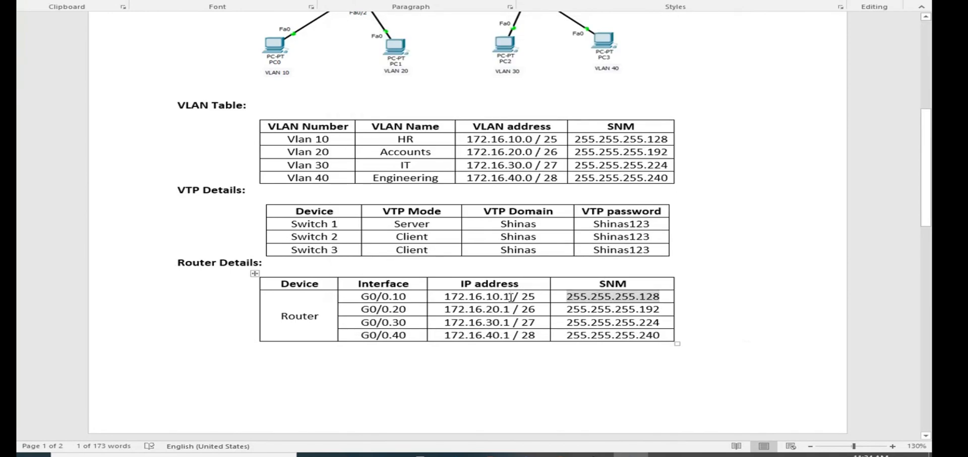
key(alt+Tab)
drag(487, 149, 397, 136)
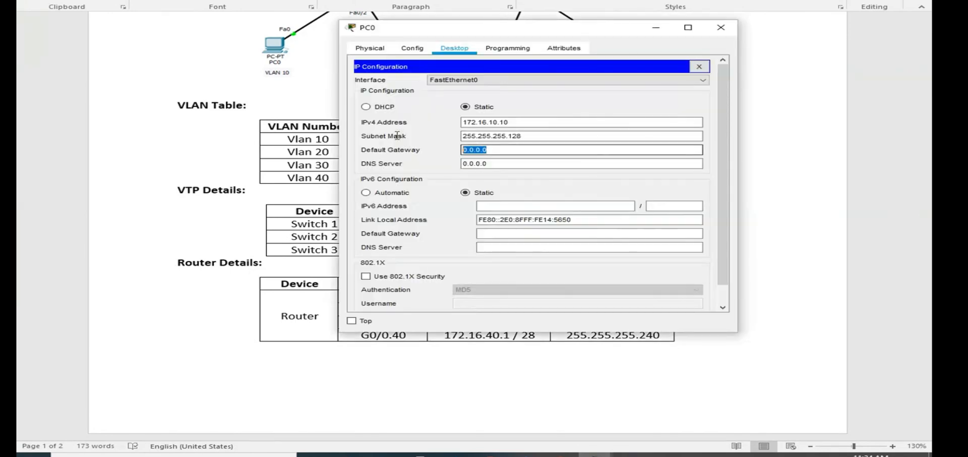
key(ctrl+v)
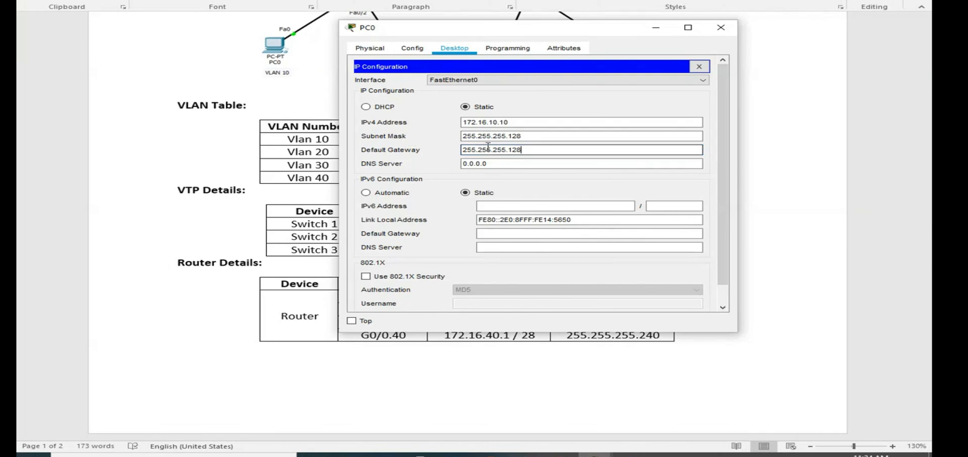
key(BackSpace)
- Reuse PC0's own IPv4 address to set its default gateway to 172.16.10.1, and close the PC0 window
drag(555, 124, 389, 121)
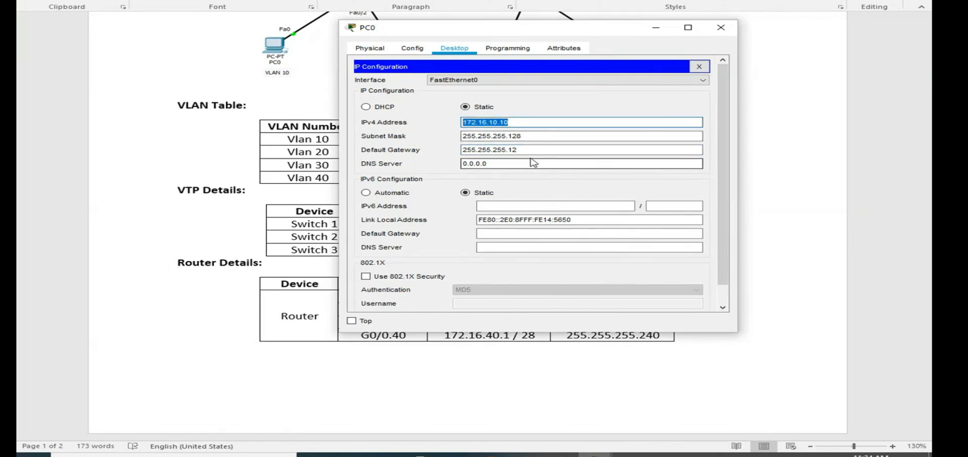
drag(544, 149, 368, 141)
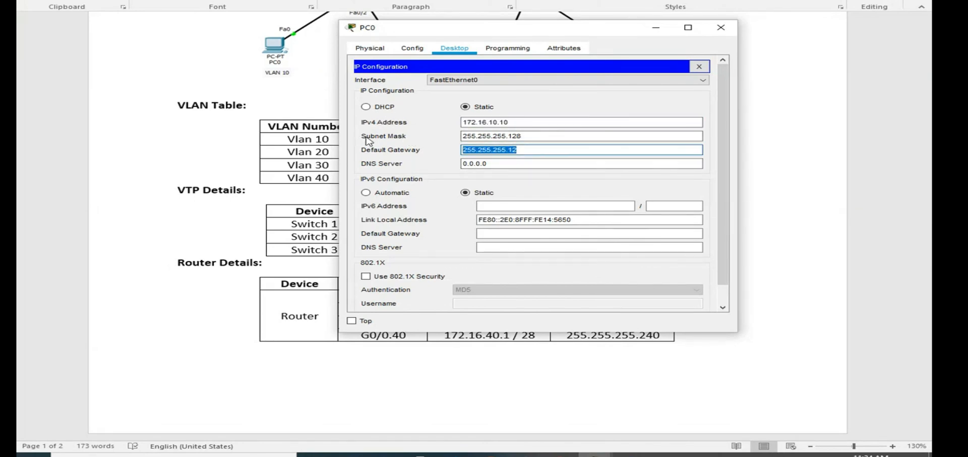
key(ctrl+v)
key(BackSpace)
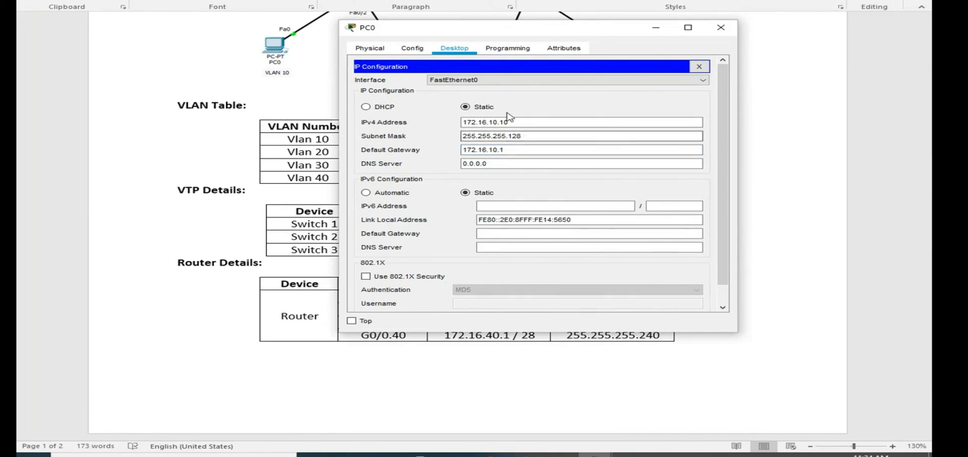
click(727, 29)
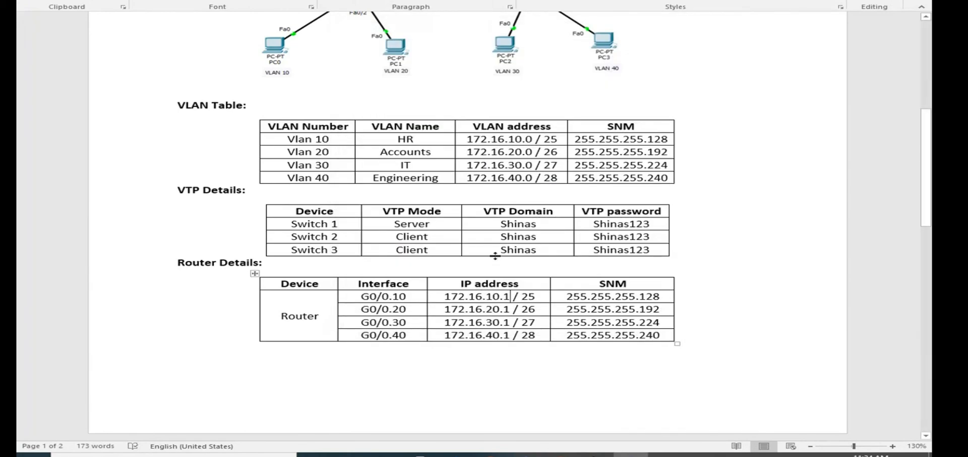
- Copy the G0/0.20 address from the Word document and set PC1's static IPv4 address to 172.16.20.10 in Packet Tracer
double_click(512, 309)
key(ctrl+c)
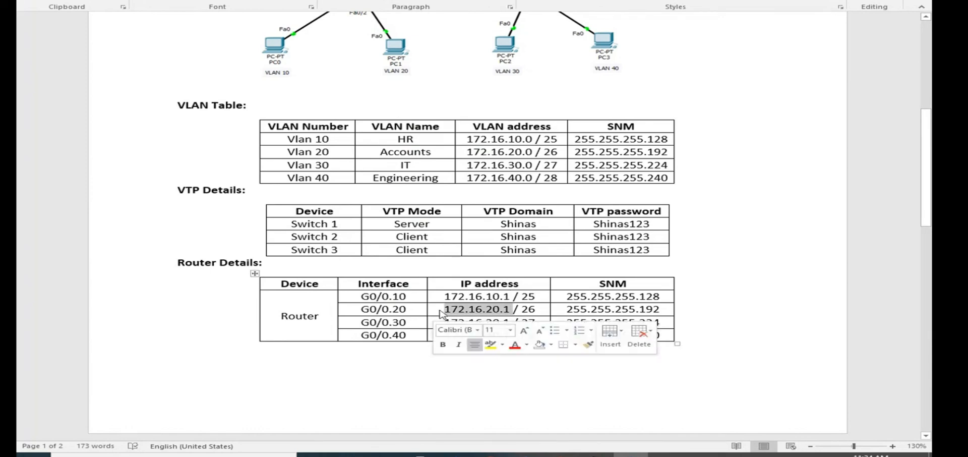
key(alt+Tab)
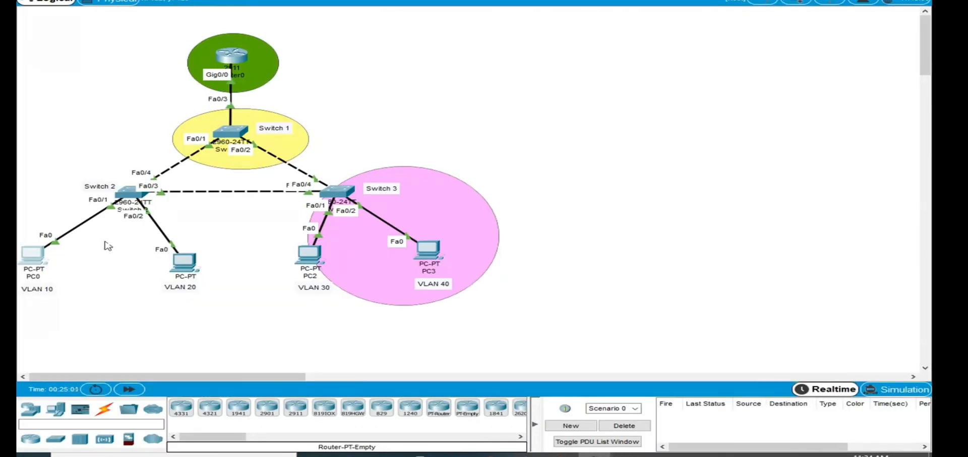
click(184, 261)
click(392, 56)
click(335, 106)
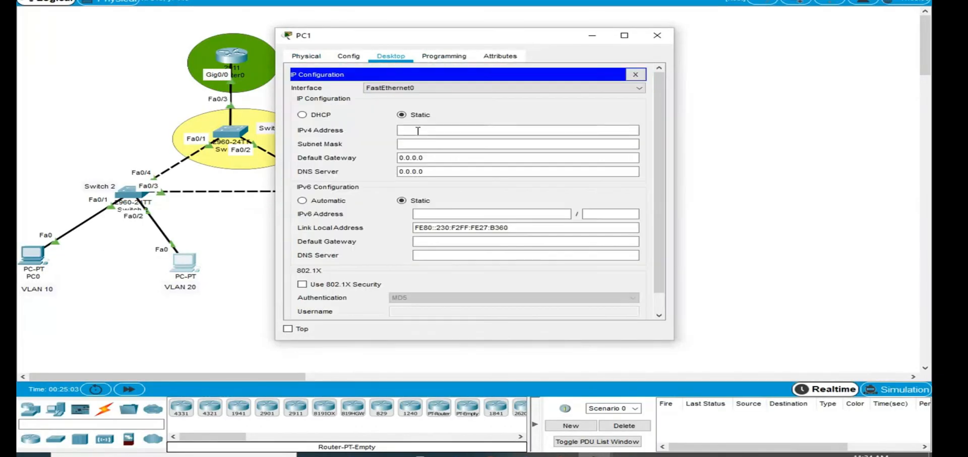
click(426, 129)
key(ctrl+v)
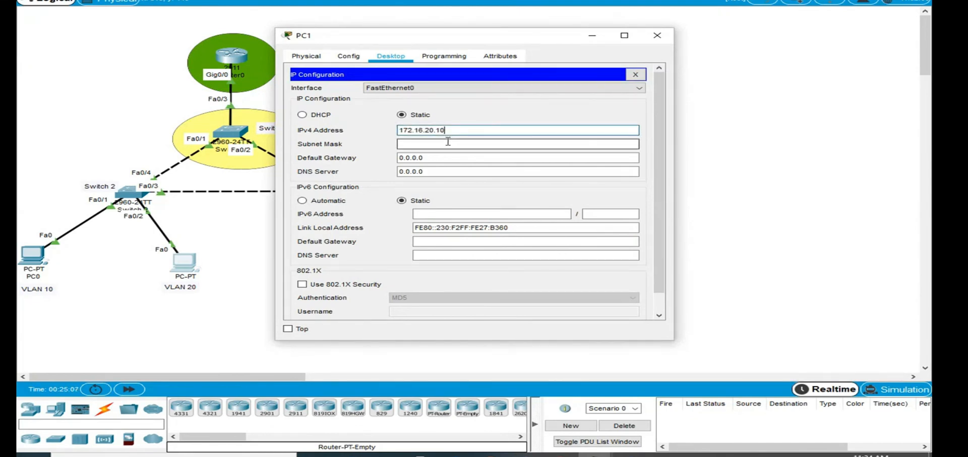
- Copy the G0/0.20 subnet mask from the Word document and set PC1's subnet mask to 255.255.255.192
click(446, 143)
key(alt+Tab)
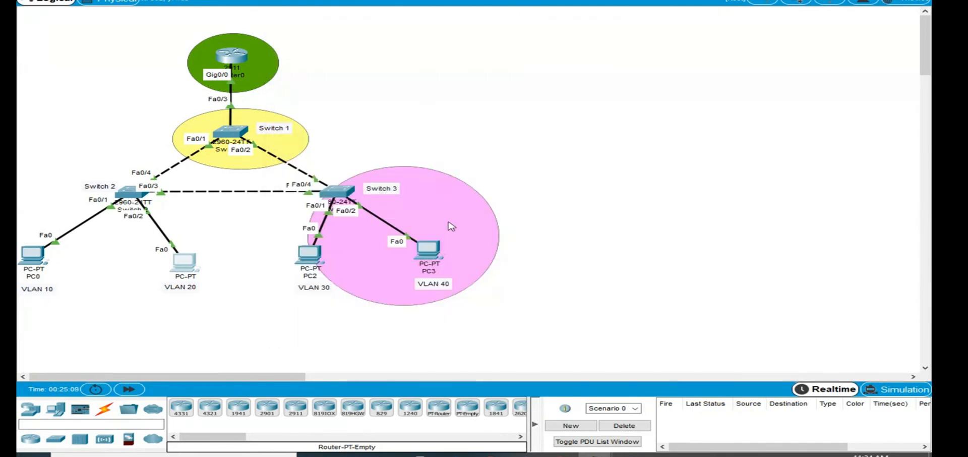
key(alt+Tab)
click(631, 455)
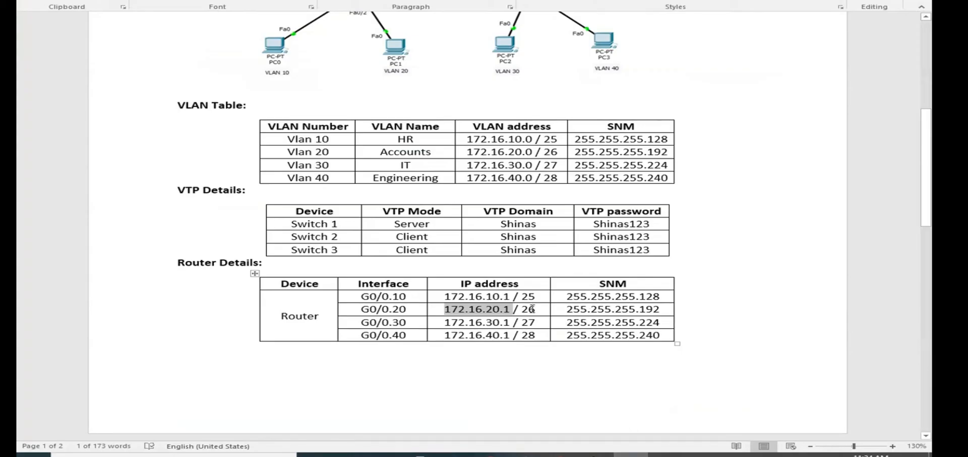
drag(662, 308, 568, 313)
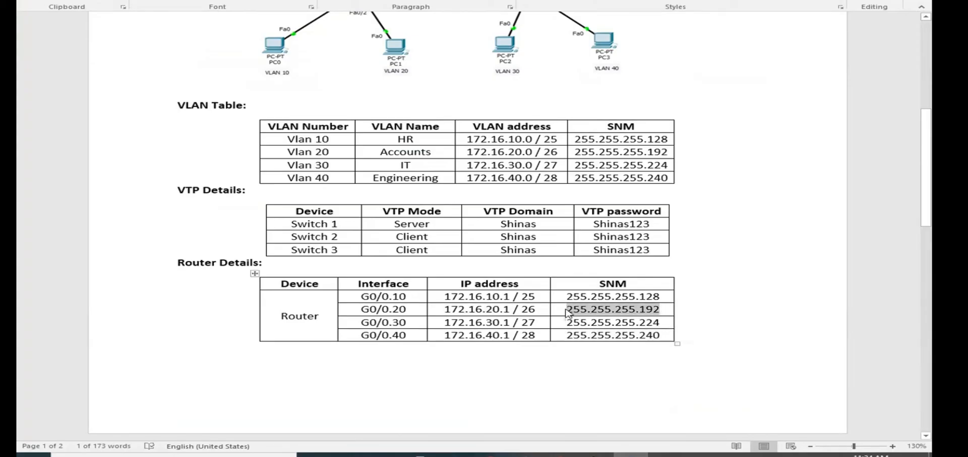
key(alt+Tab)
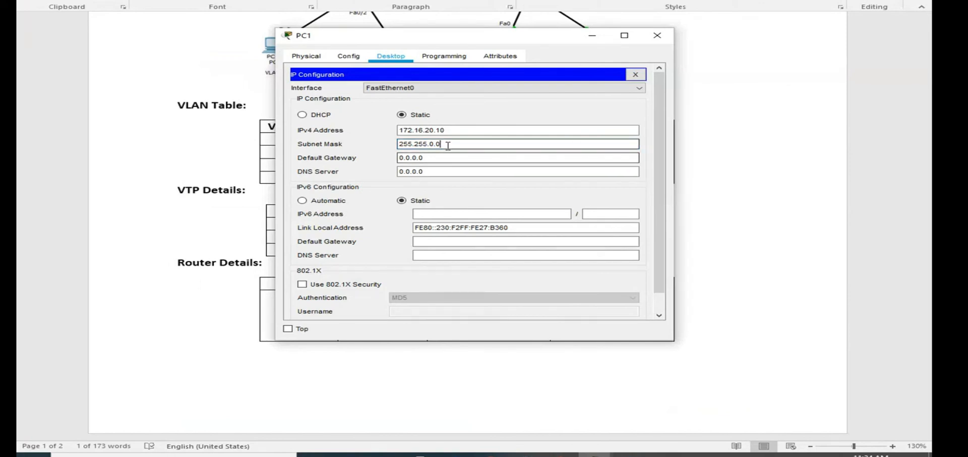
drag(443, 144, 380, 147)
text(255.255.255.192)
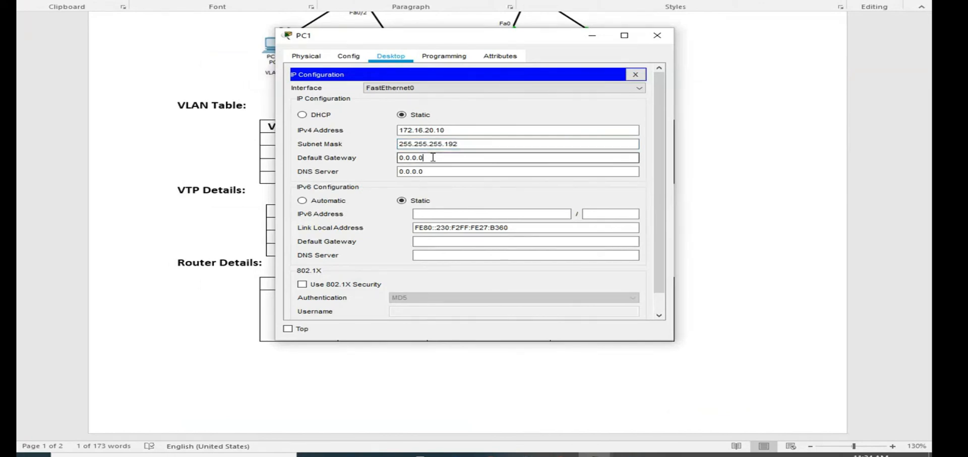
- Copy the G0/0.20 address 172.16.20.1 from the Word document's Router Details table and return to PC1's IP configuration
key(alt+Tab)
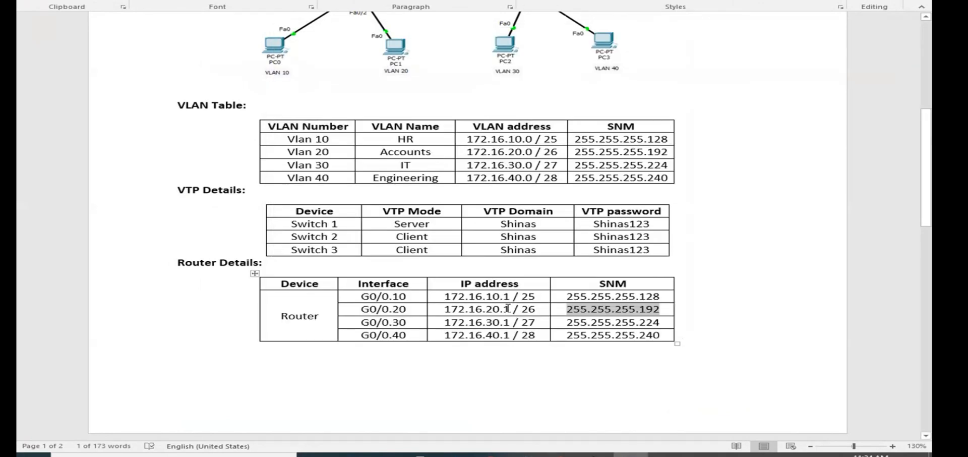
drag(508, 308, 445, 308)
key(ctrl+c)
key(alt+Tab)
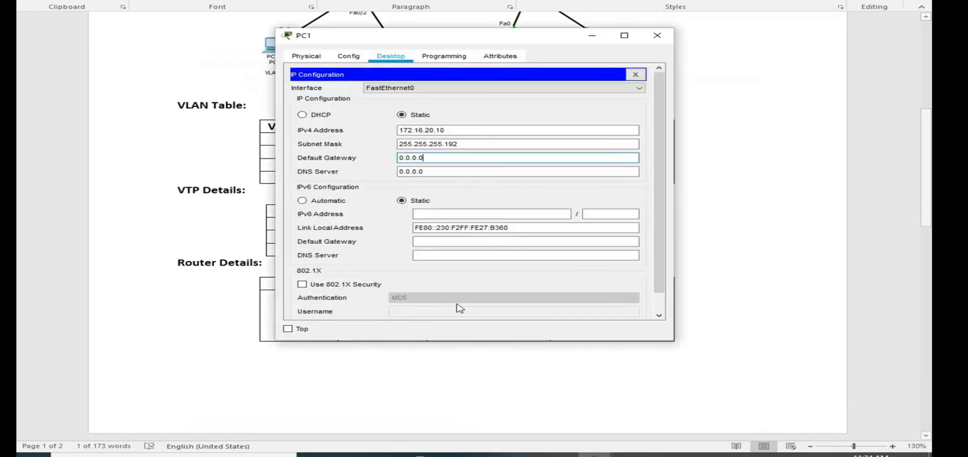
drag(426, 158, 348, 159)
key(ctrl+v)
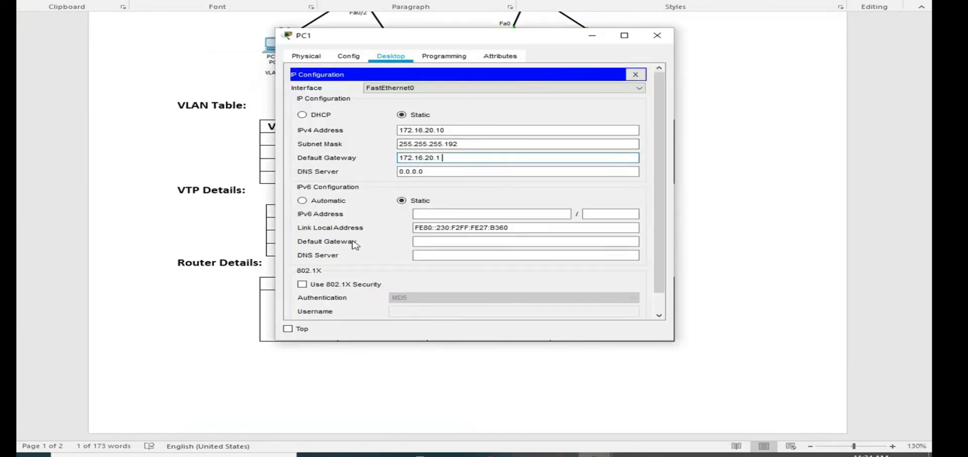
key(Return)
click(525, 203)
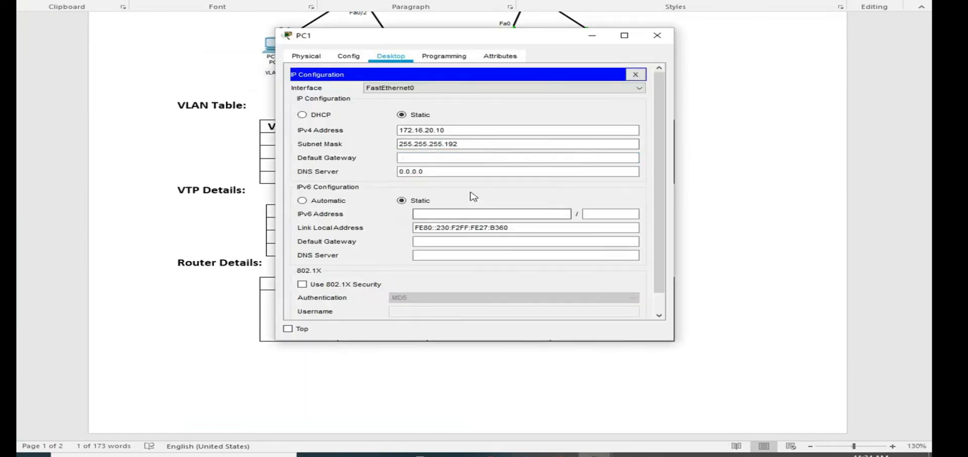
- Set PC1's default gateway to 172.16.20.1 without a trailing space, and close the PC1 window
click(441, 159)
key(ctrl+v)
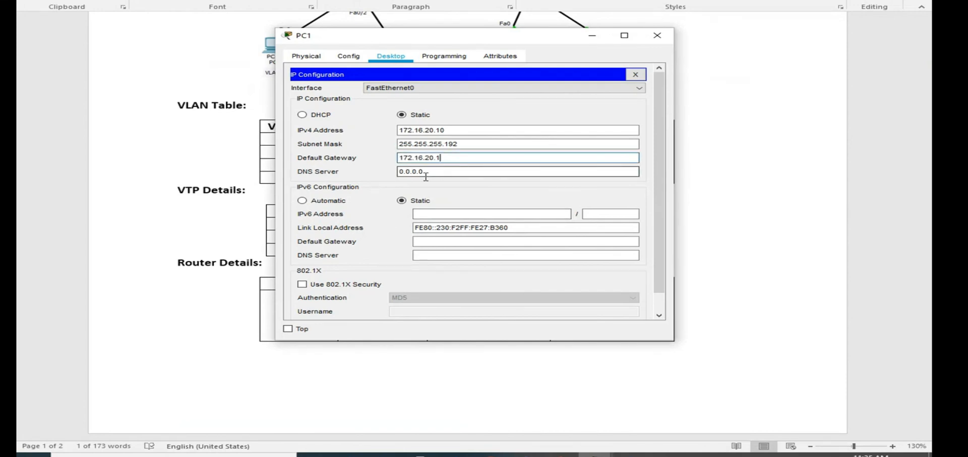
click(657, 36)
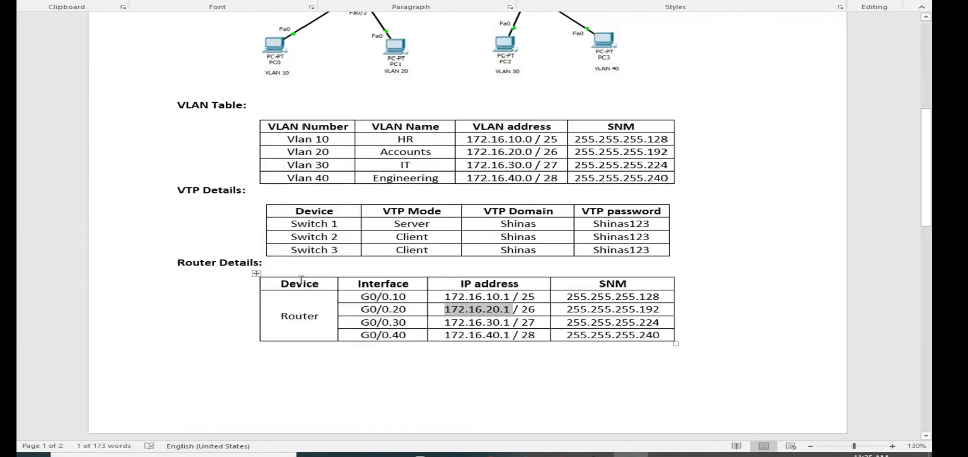
- Switch to the Packet Tracer topology and shift the pink ellipse around Switch 3 slightly toward PC2
key(alt+Tab)
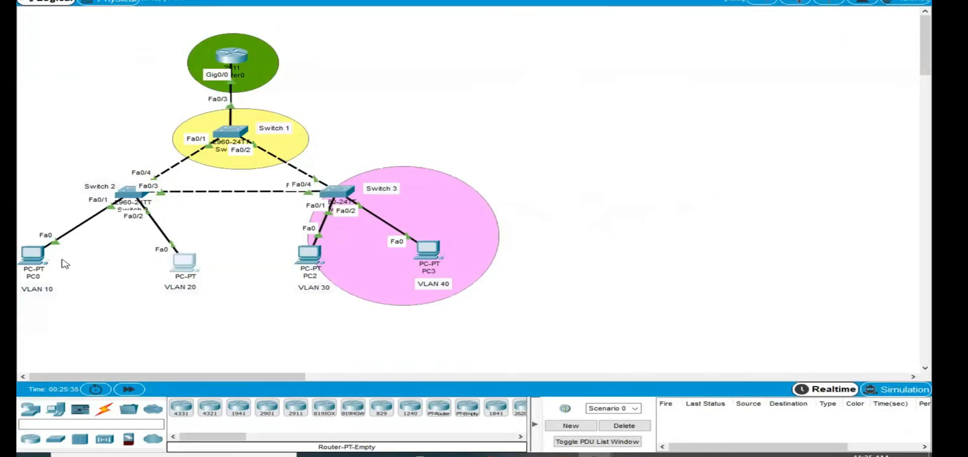
click(450, 223)
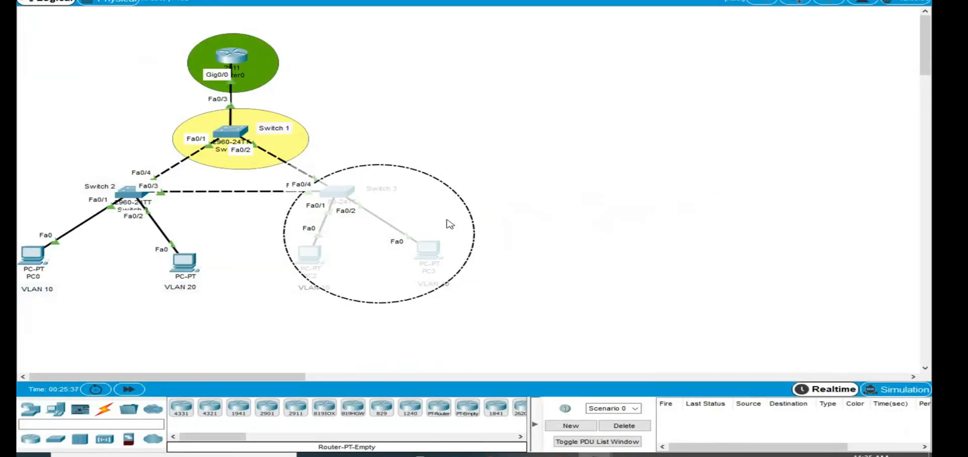
click(663, 187)
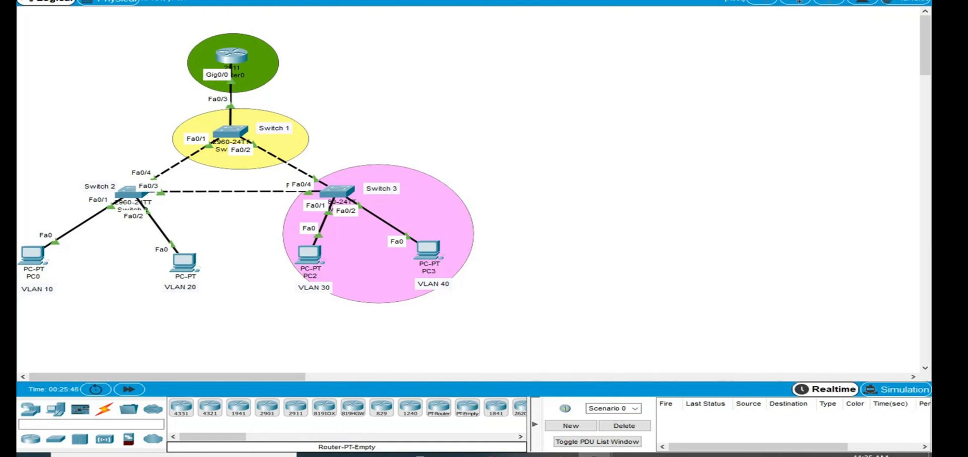
- Ping the gateway address 172.16.20.1 from PC1's Command Prompt
double_click(31, 254)
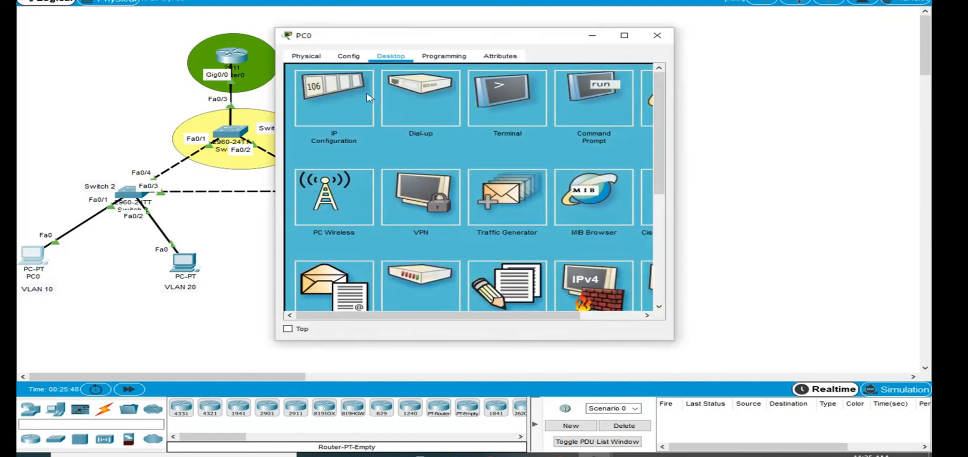
click(657, 35)
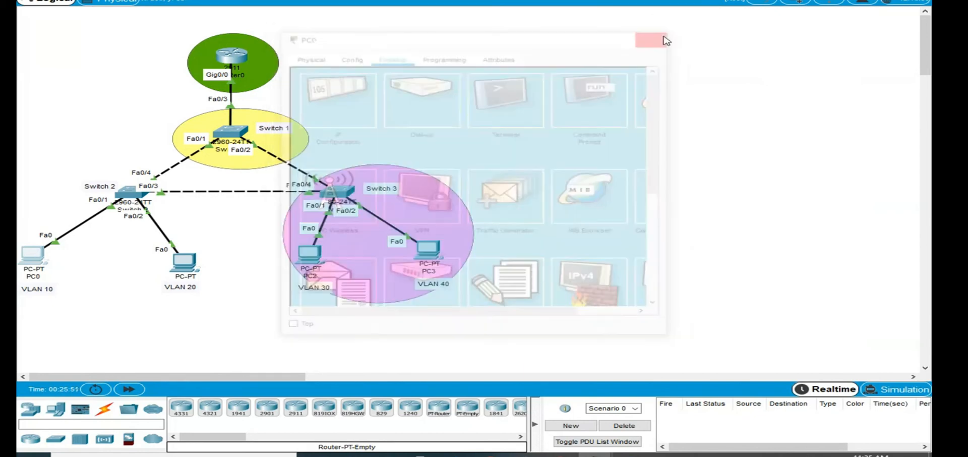
double_click(194, 262)
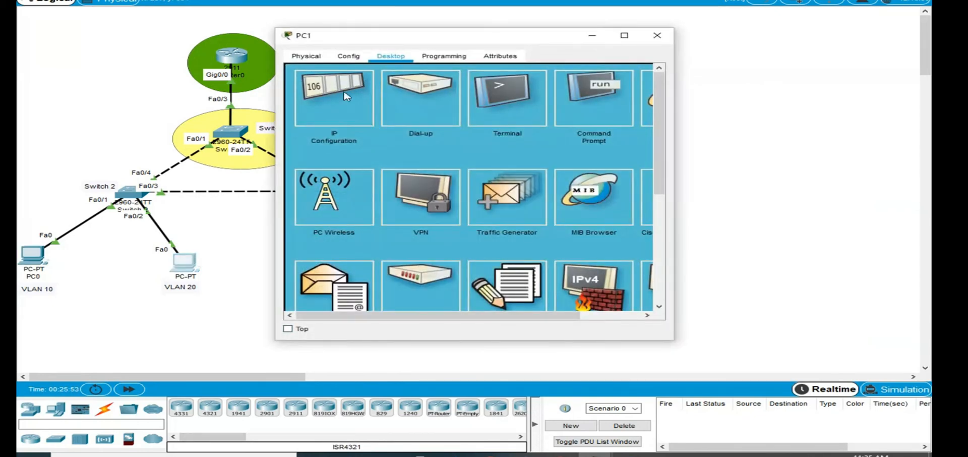
click(573, 112)
text(p)
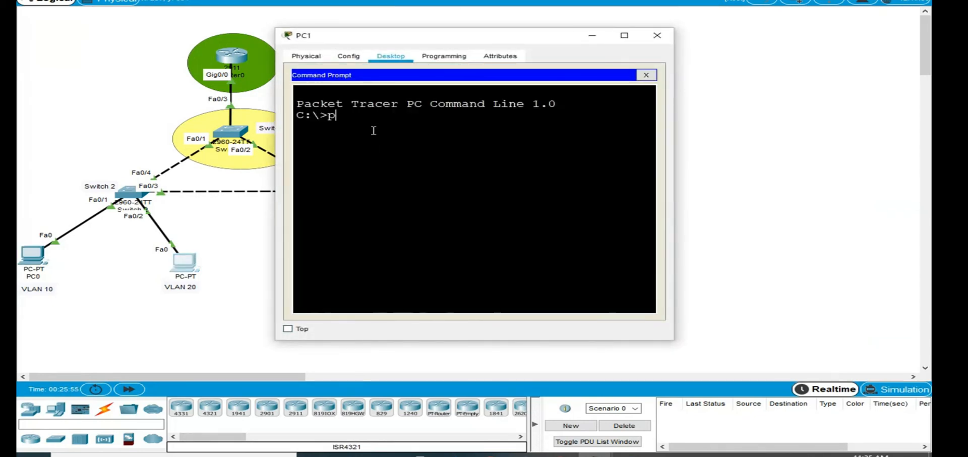
text(ing)
right_click(373, 131)
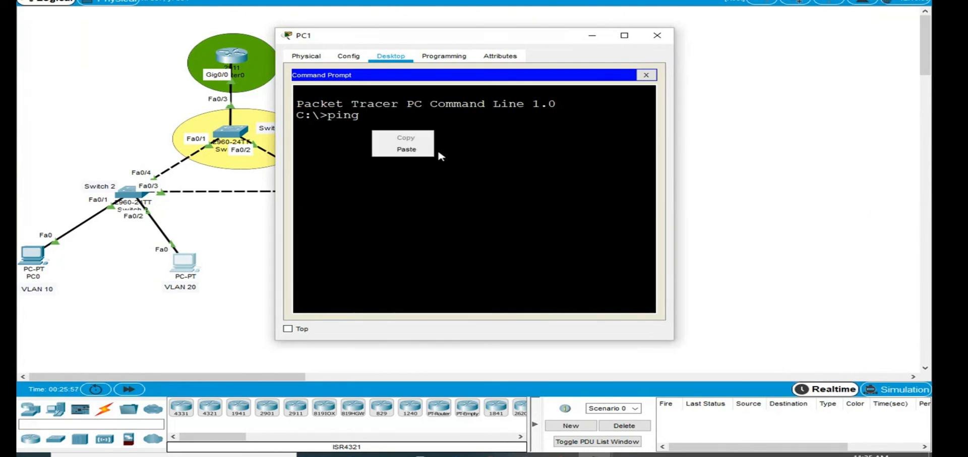
click(423, 150)
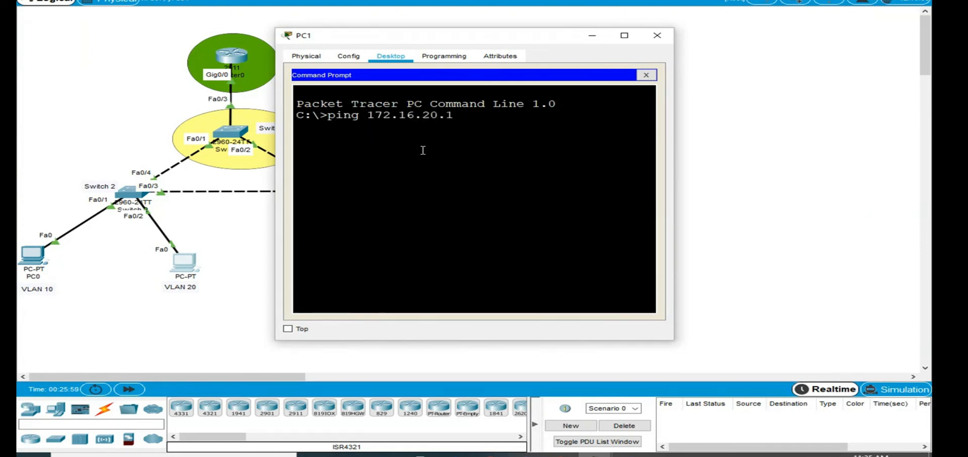
key(Return)
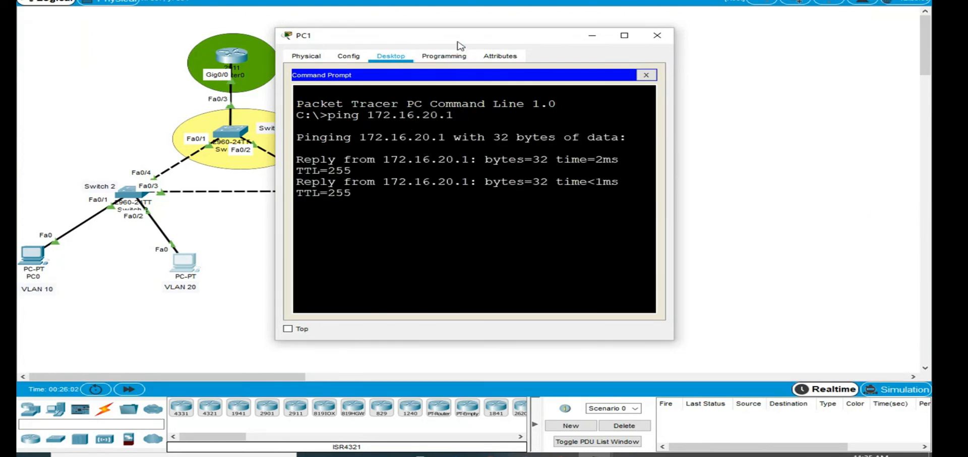
- Move the PC1 window clear of the topology, and ping 172.16.10.1 and 172.16.10.10 from its Command Prompt
drag(459, 36, 645, 19)
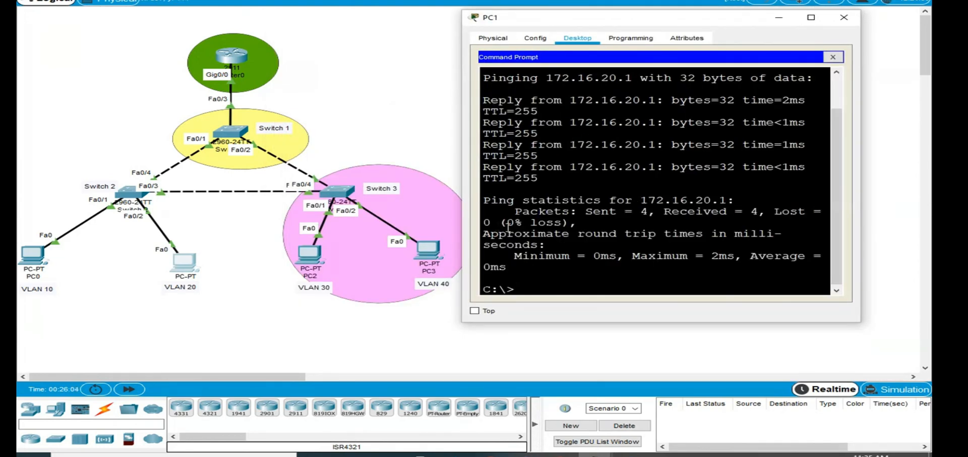
key(Up)
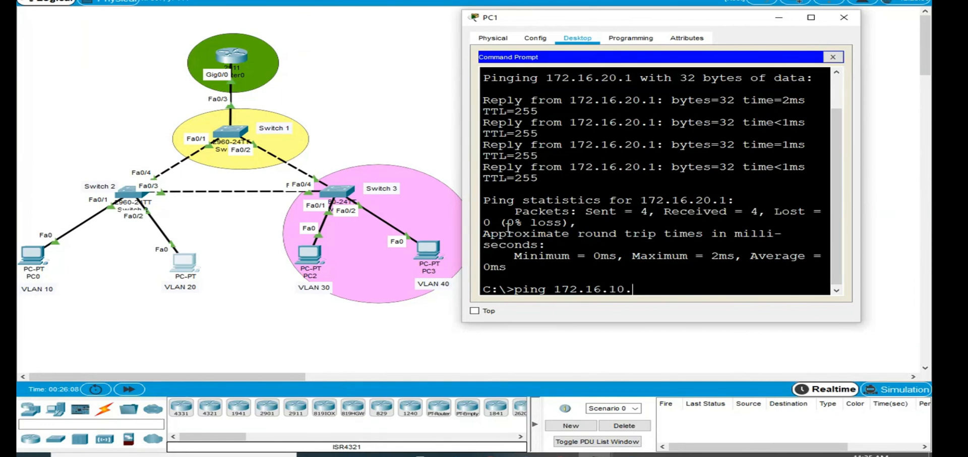
text(10.1)
key(Return)
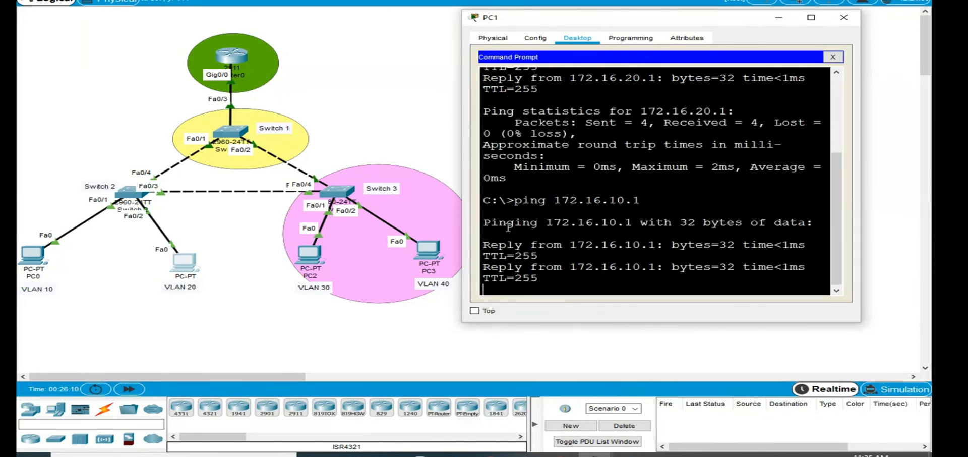
key(Up)
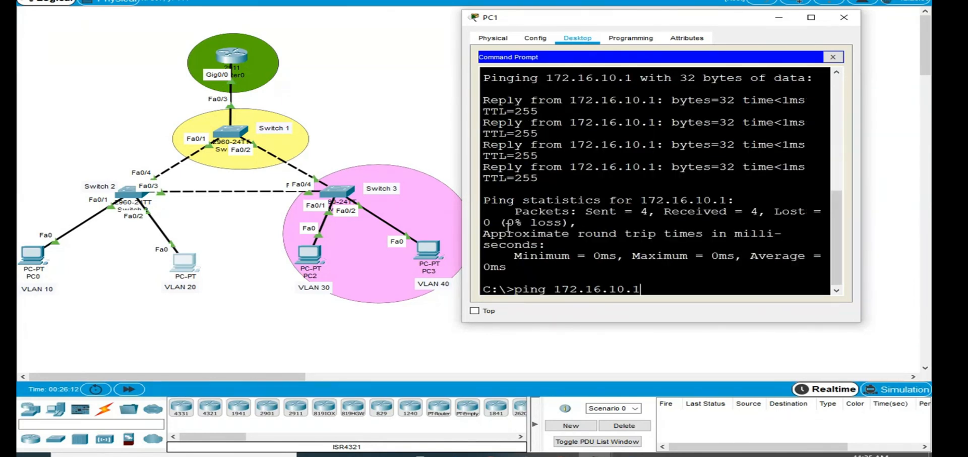
text(0)
key(Return)
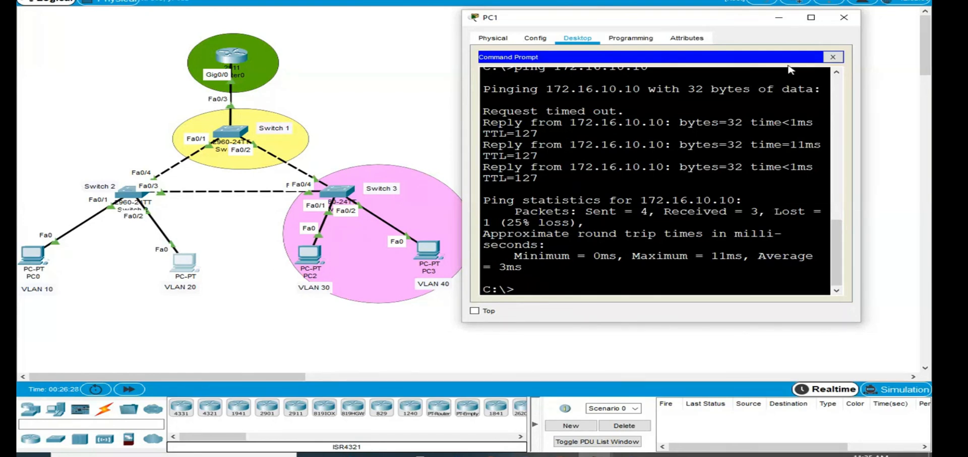
- Copy the IPv4 address 172.16.20.10 from PC1's IP configuration and close the PC1 window
click(833, 56)
click(530, 94)
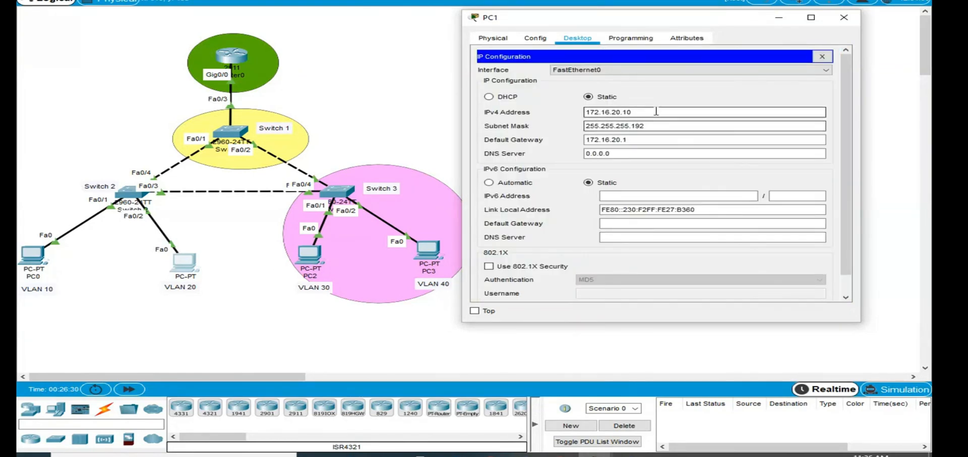
drag(656, 111, 411, 116)
click(843, 17)
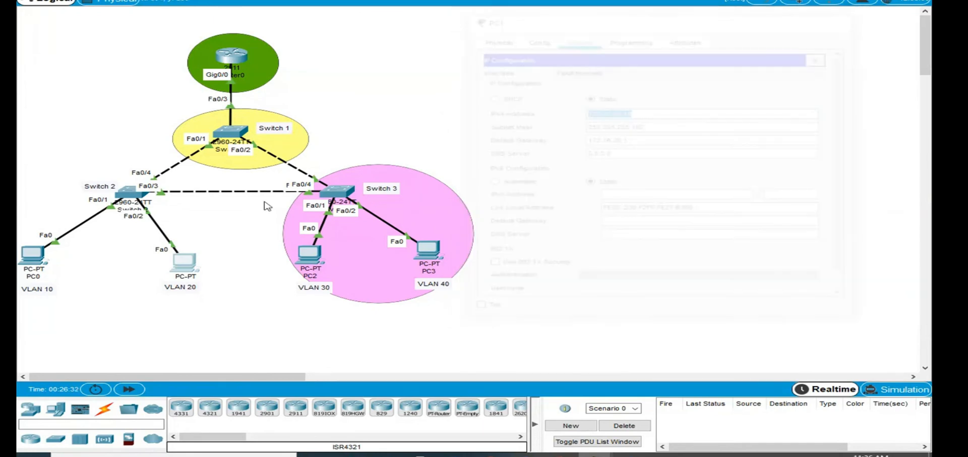
- Ping PC1's address 172.16.20.10 from PC0's Command Prompt and close the PC0 window
click(32, 254)
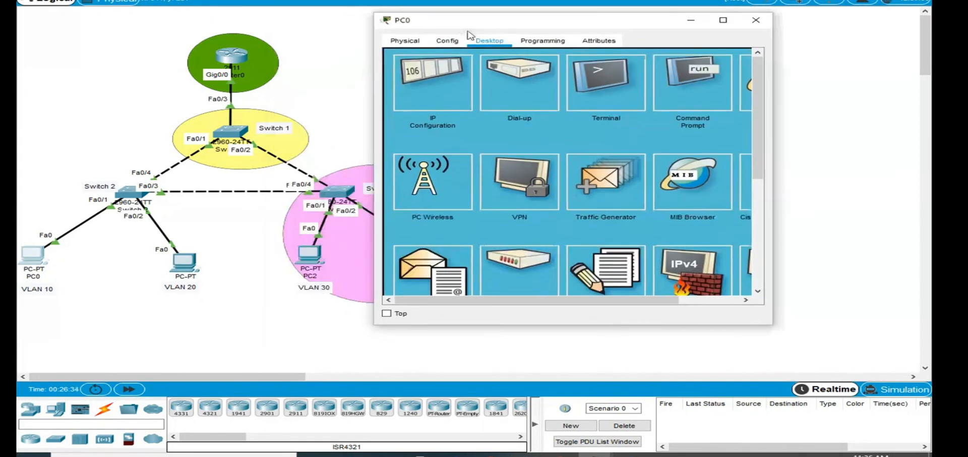
click(667, 103)
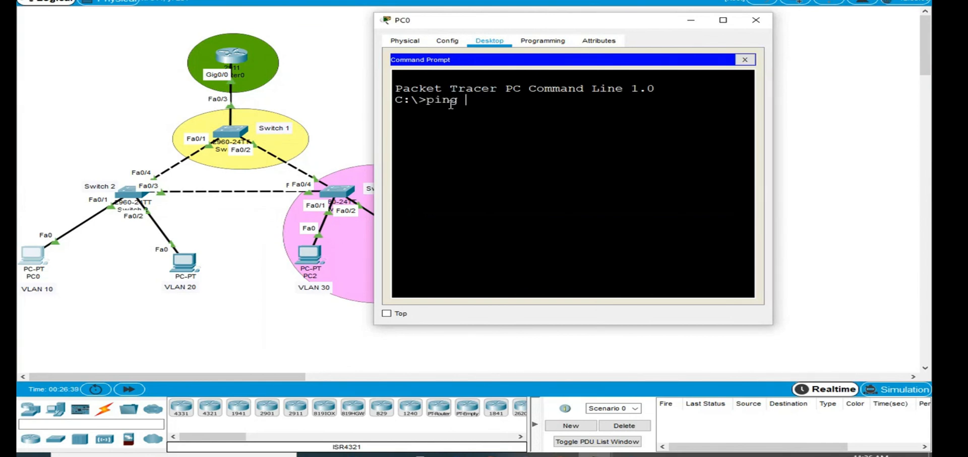
right_click(509, 100)
click(545, 119)
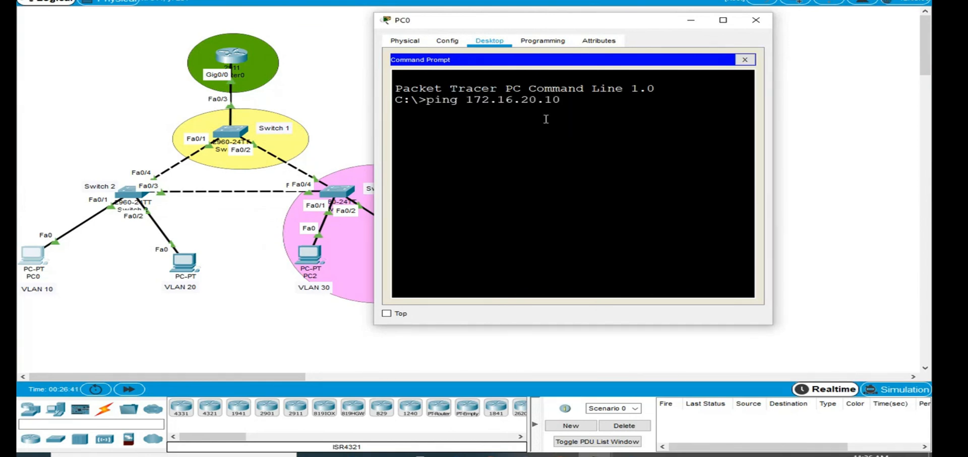
key(Return)
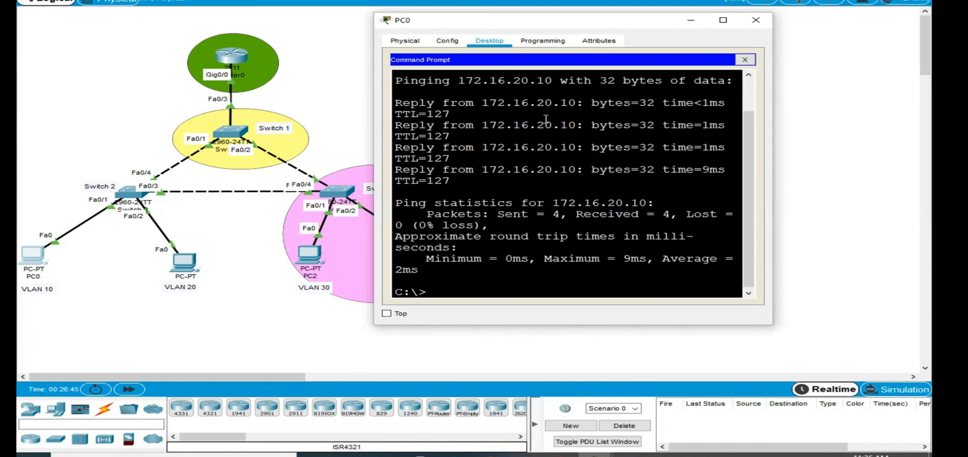
click(745, 60)
click(756, 20)
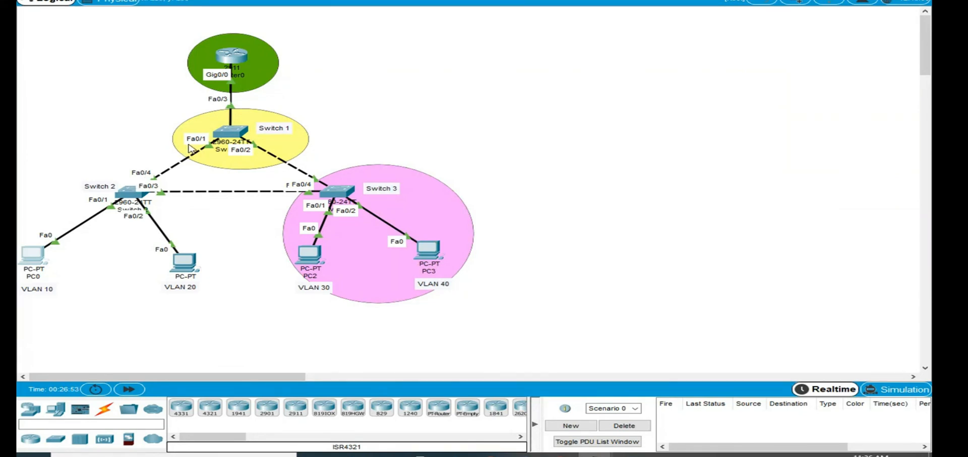
drag(145, 29, 328, 102)
click(486, 86)
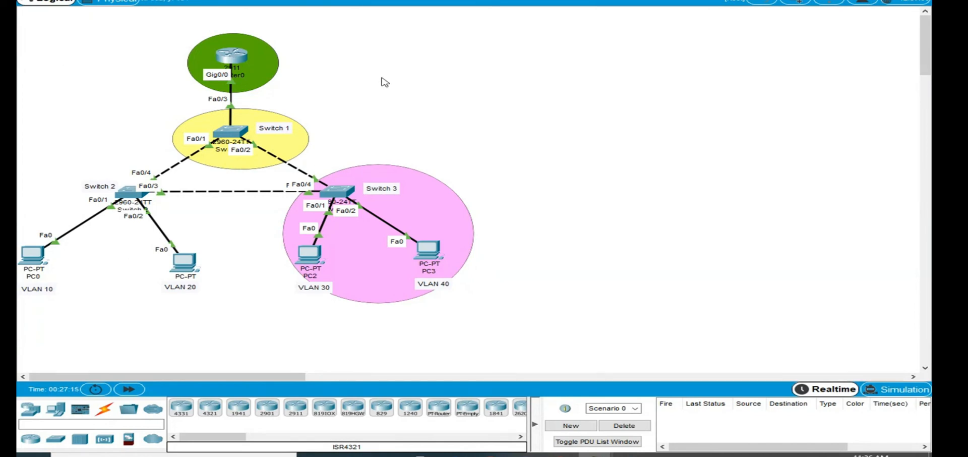
- Switch to the Network Management meeting in Microsoft Teams, reposition its window and stop the meeting recording
mouse_move(524, 455)
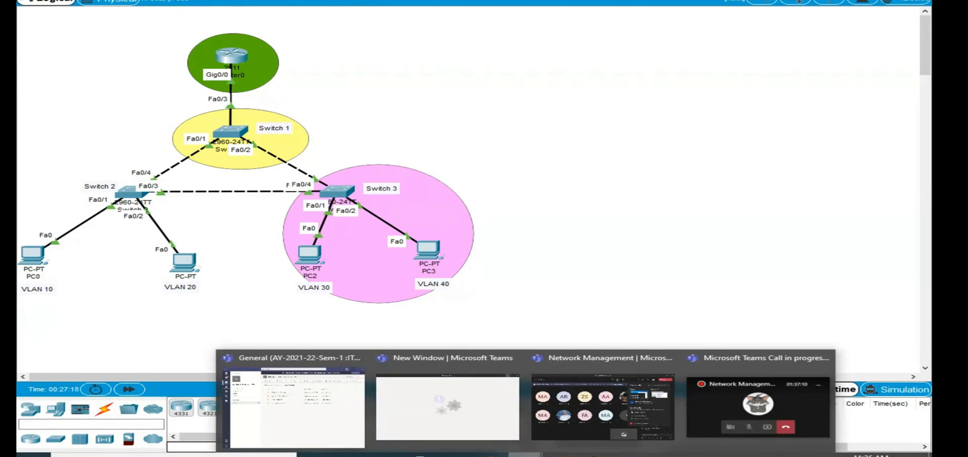
click(576, 428)
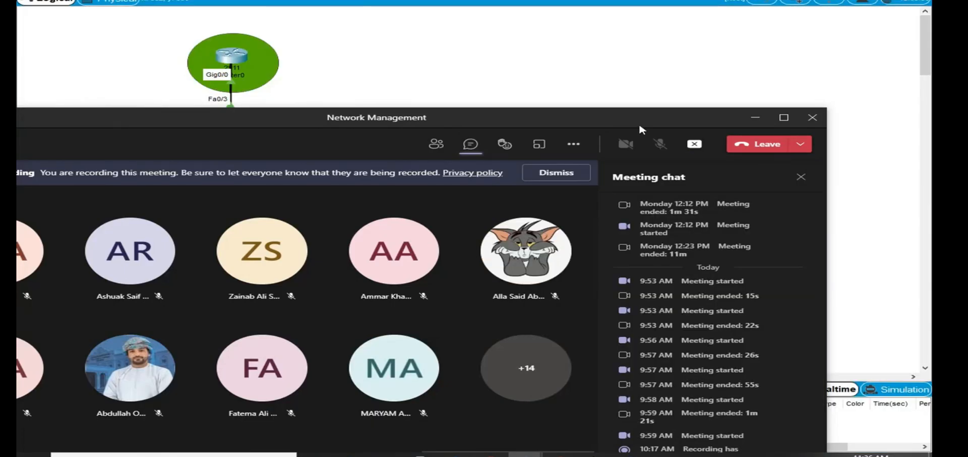
drag(639, 125, 679, 19)
click(612, 37)
click(668, 297)
click(442, 241)
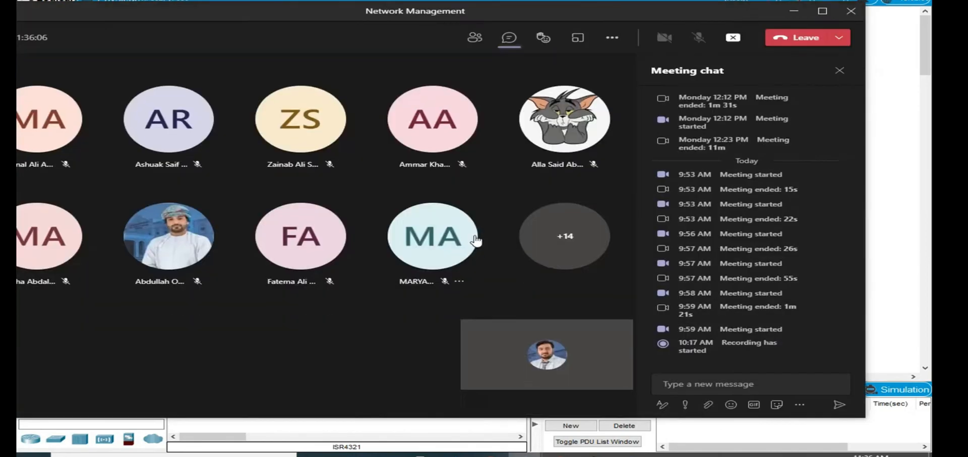